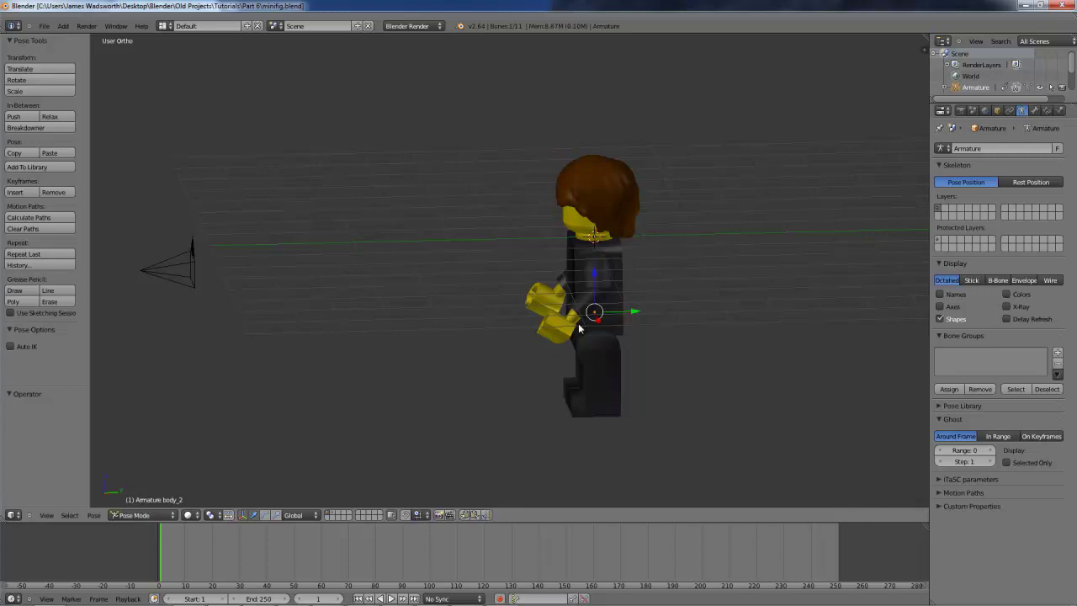
Try rotating the minifigure's right arm bone in wireframe shading, cancel, and restore solid shading.
{"action": "middle_click_drag", "start_coordinate": [579, 328], "coordinate": [563, 332]}
{"action": "key", "text": "z"}
{"action": "right_click", "coordinate": [583, 251]}
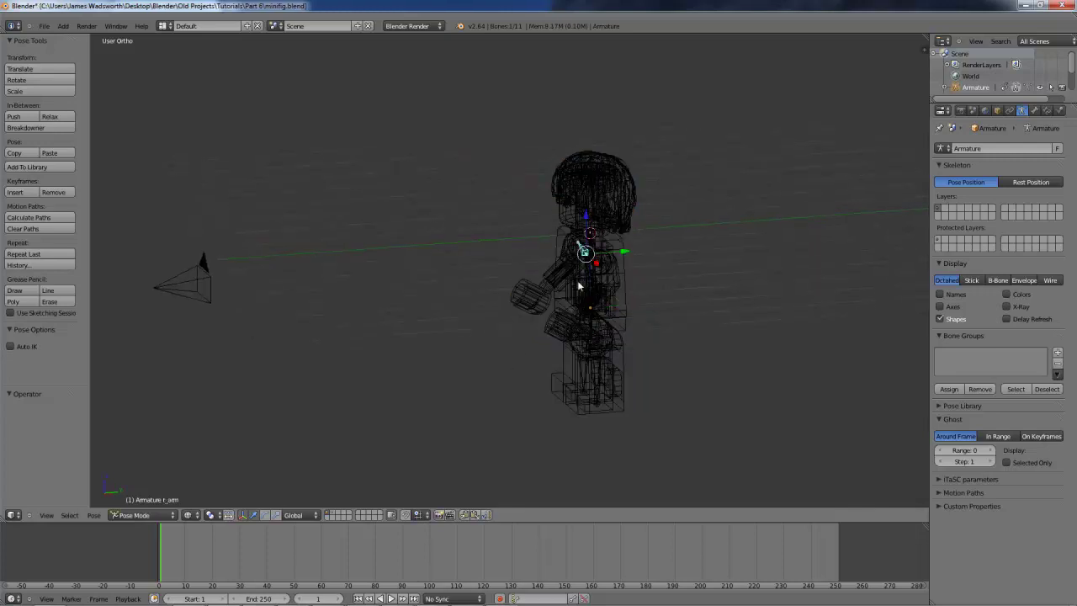
{"action": "middle_click_drag", "start_coordinate": [578, 286], "coordinate": [649, 279]}
{"action": "key", "text": "r"}
{"action": "right_click", "coordinate": [621, 354]}
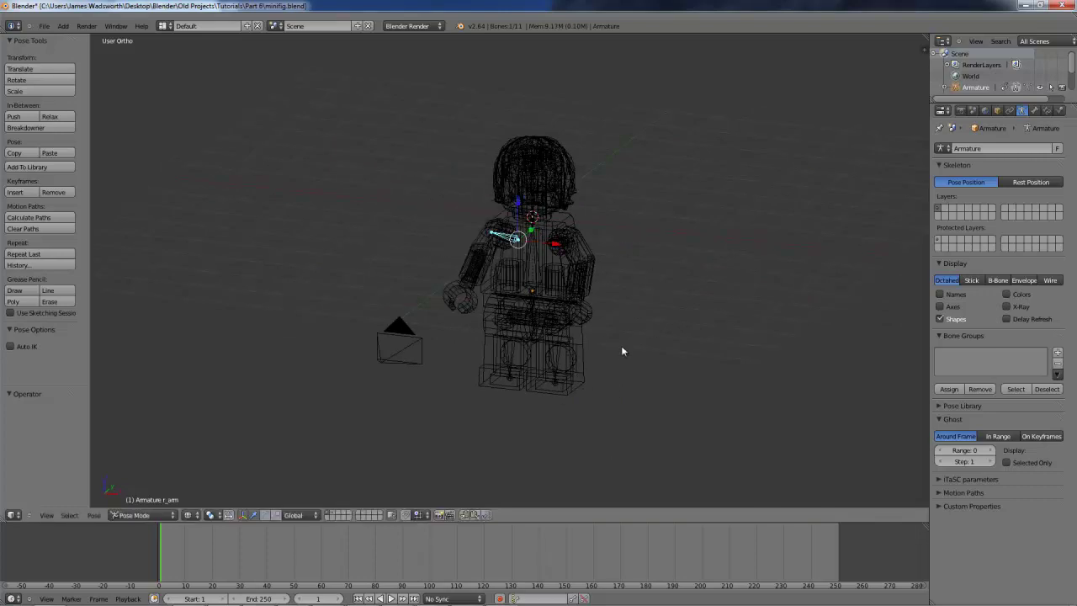
{"action": "key", "text": "z"}
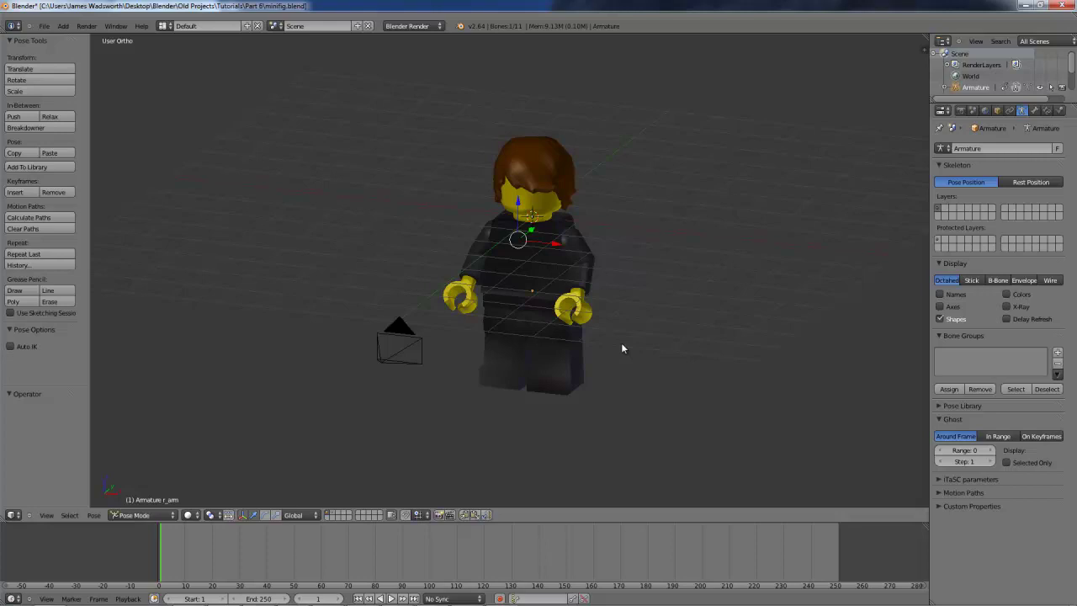
{"action": "middle_click_drag", "start_coordinate": [605, 343], "coordinate": [546, 402]}
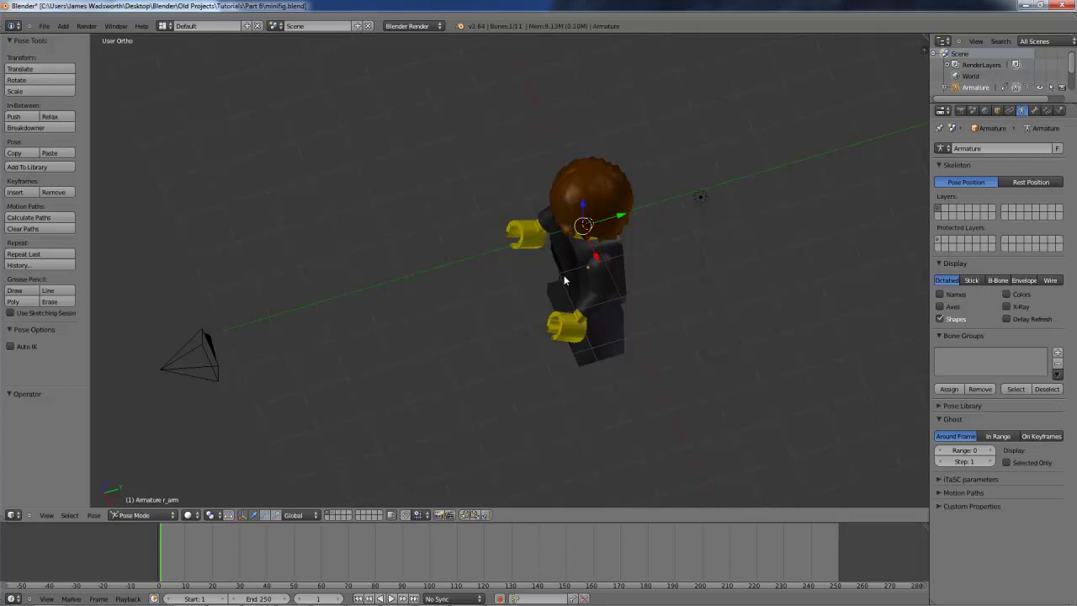
{"action": "middle_click_drag", "start_coordinate": [565, 280], "coordinate": [527, 236]}
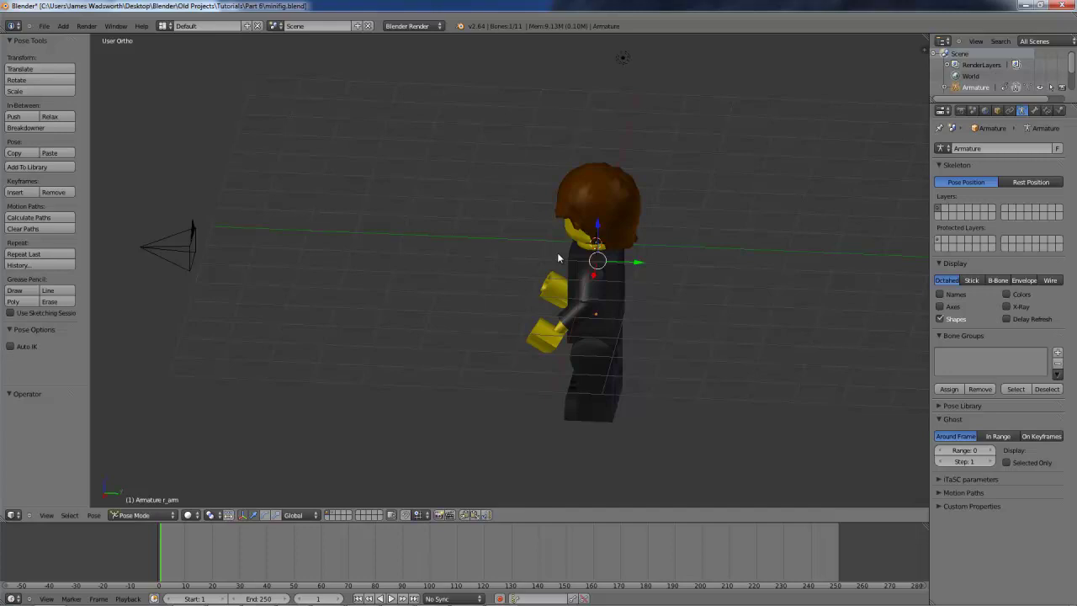
Show the figure in the right orthographic view and switch the armature from Pose Mode to Object Mode.
{"action": "key", "text": "KP_3"}
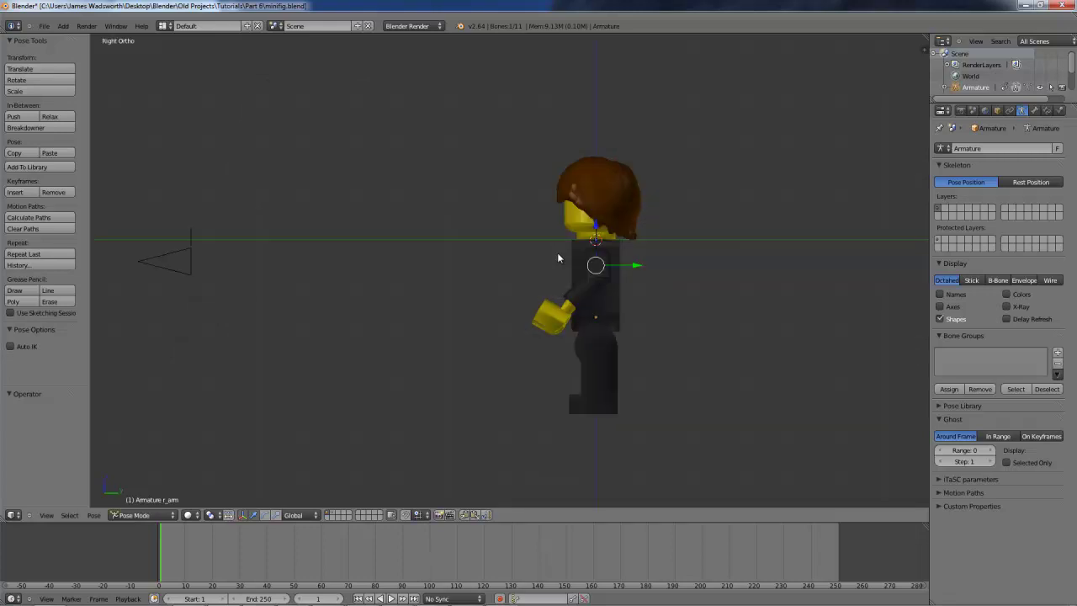
{"action": "middle_click_drag", "start_coordinate": [555, 331], "coordinate": [546, 207], "text": "shift"}
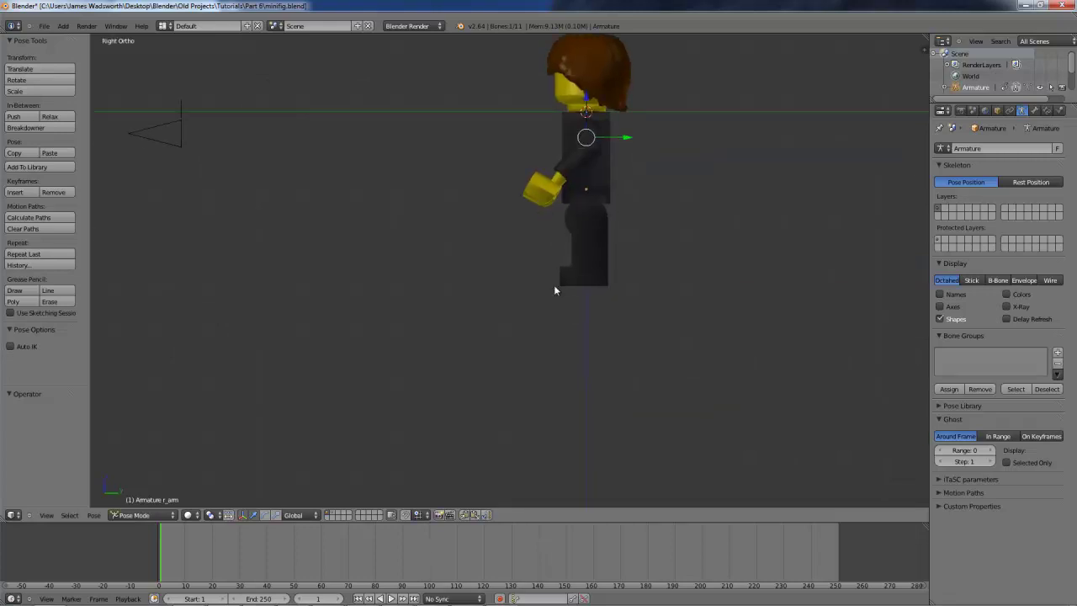
{"action": "middle_click_drag", "start_coordinate": [556, 328], "coordinate": [462, 392], "text": "shift"}
{"action": "middle_click_drag", "start_coordinate": [460, 351], "coordinate": [561, 336], "text": "shift"}
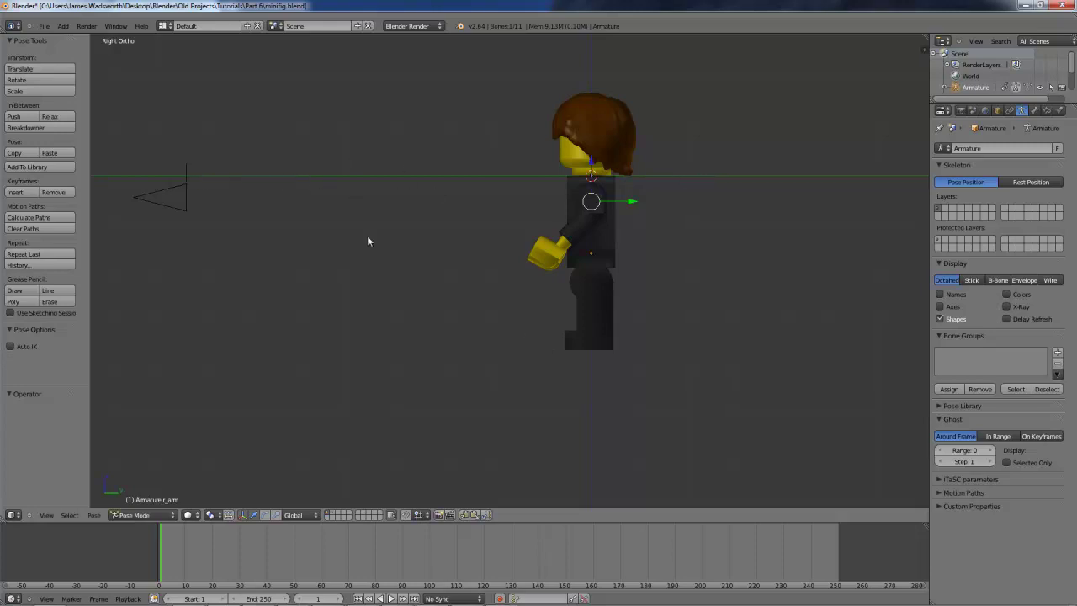
{"action": "key", "text": "ctrl+z"}
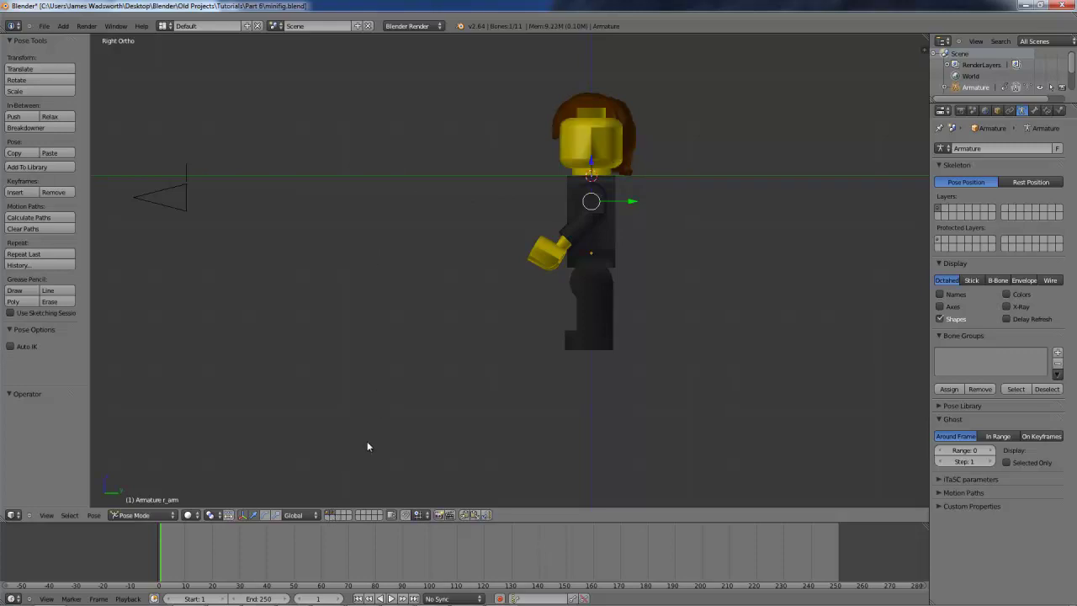
{"action": "key", "text": "ctrl+shift+z"}
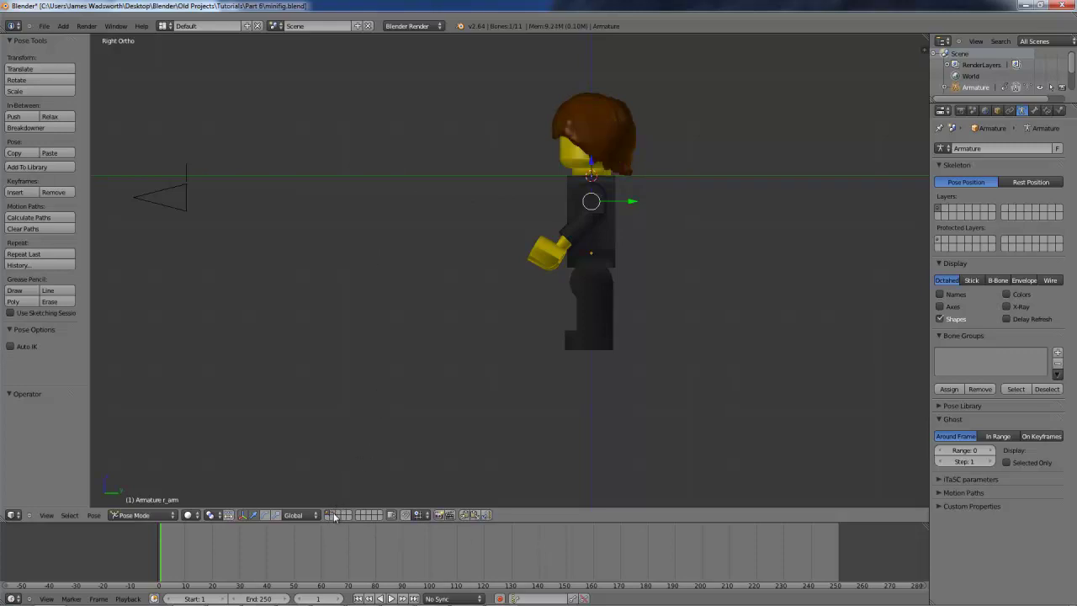
{"action": "key", "text": "a"}
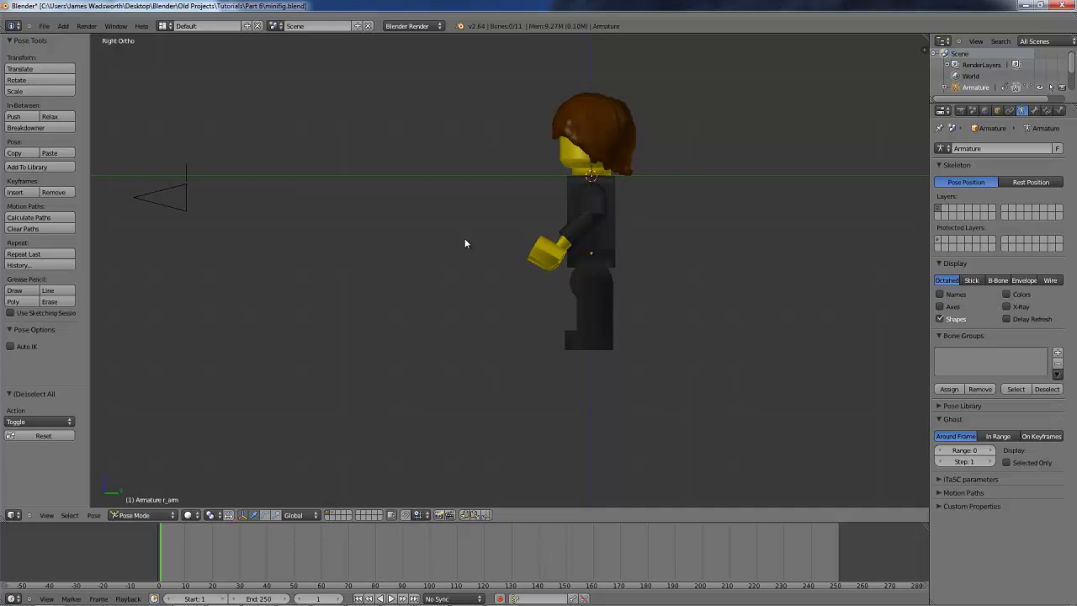
{"action": "key", "text": "ctrl+z"}
{"action": "key", "text": "ctrl+shift+z"}
{"action": "left_click", "coordinate": [168, 515]}
{"action": "left_click", "coordinate": [139, 479]}
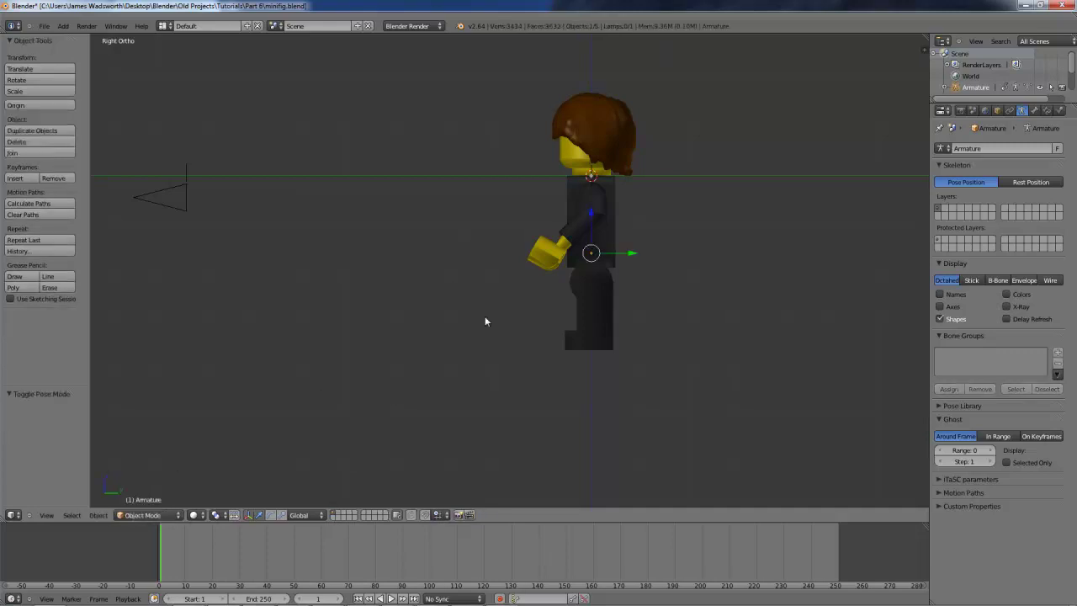
Select all objects and move them up 3.6 units along Z so the figure's feet stand on the ground line.
{"action": "key", "text": "a"}
{"action": "key", "text": "a"}
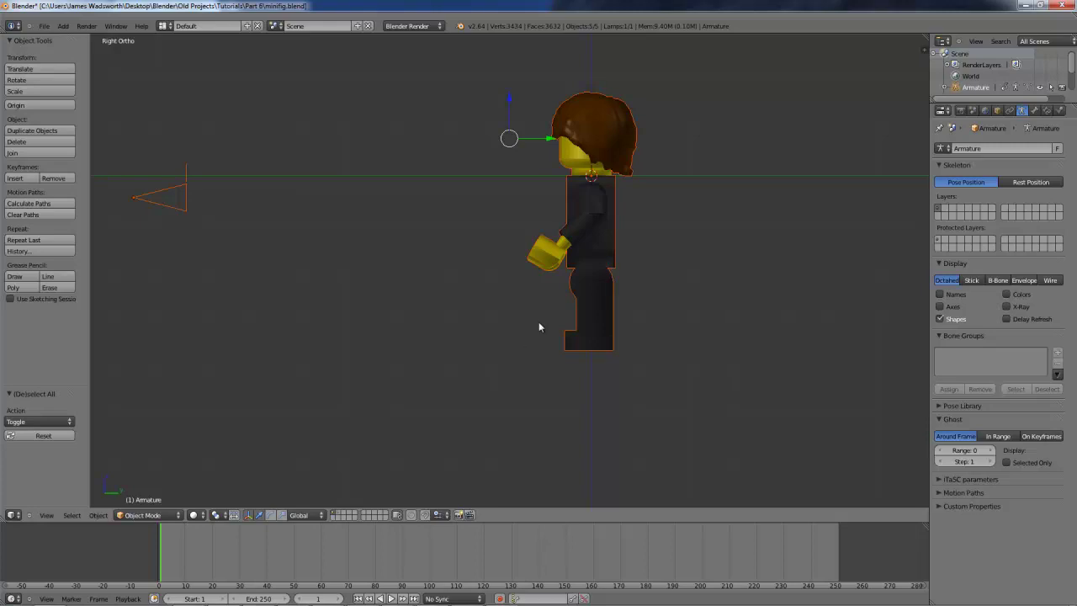
{"action": "key", "text": "g"}
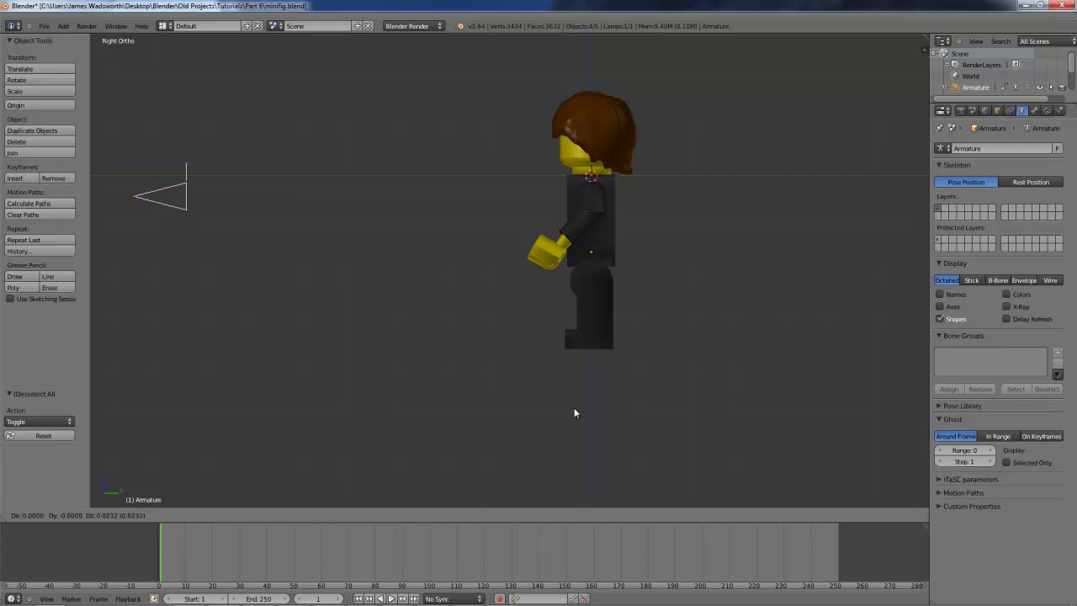
{"action": "key", "text": "z"}
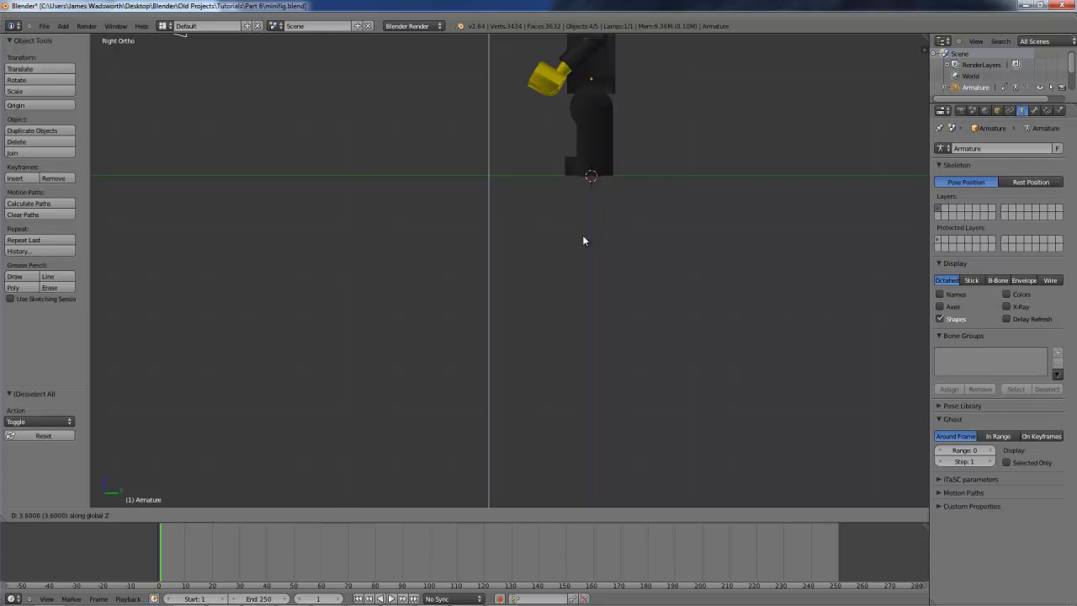
{"action": "left_click", "coordinate": [583, 236]}
{"action": "middle_click_drag", "start_coordinate": [582, 230], "coordinate": [622, 368], "text": "shift"}
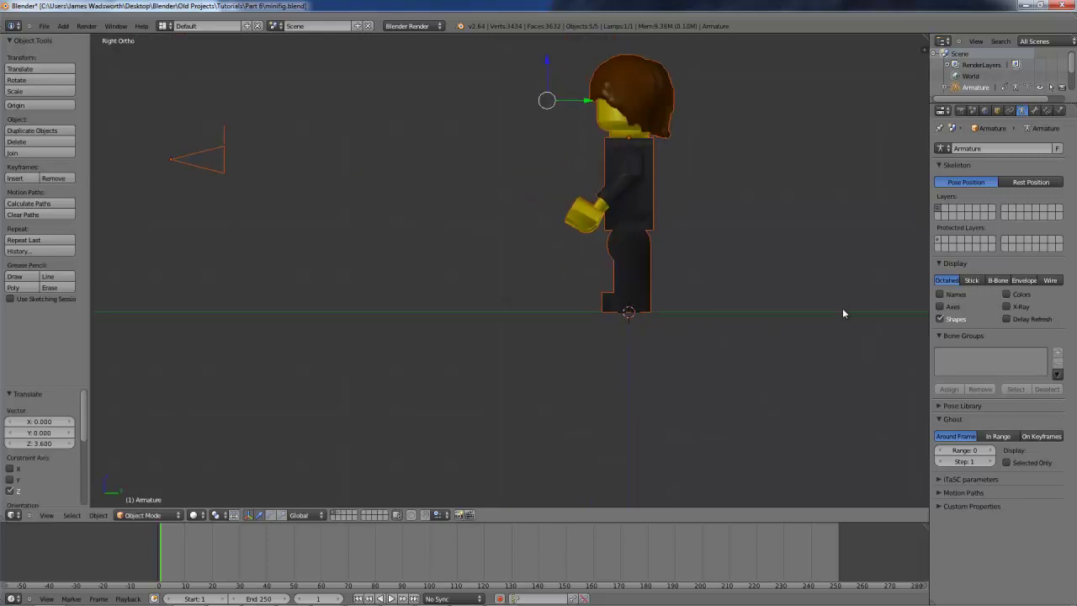
{"action": "middle_click_drag", "start_coordinate": [680, 466], "coordinate": [631, 300]}
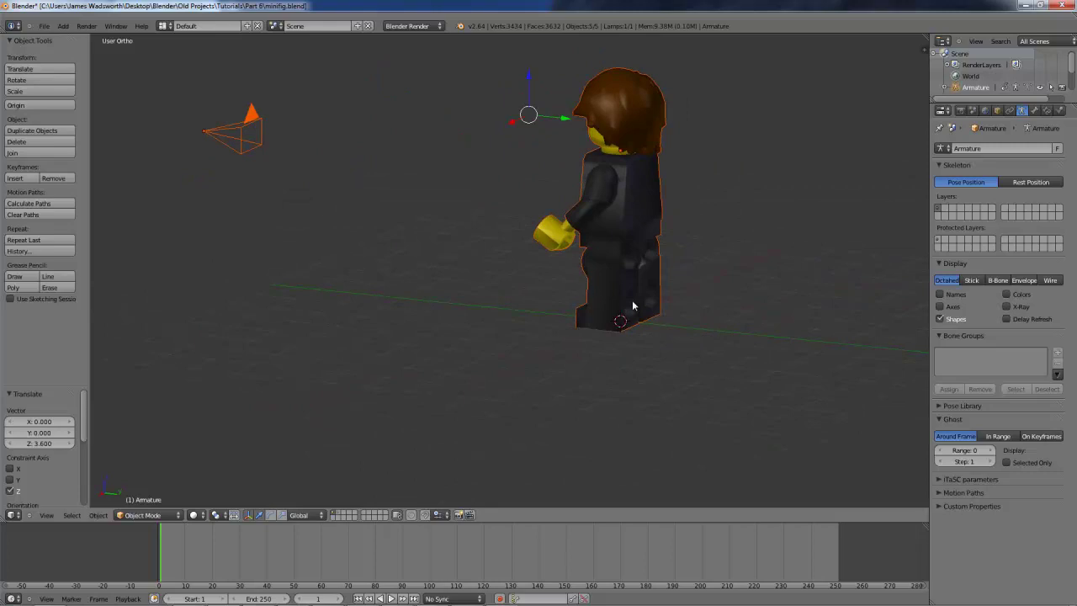
Select only the camera and move it -2 units along Y, away from the figure.
{"action": "key", "text": "KP_3"}
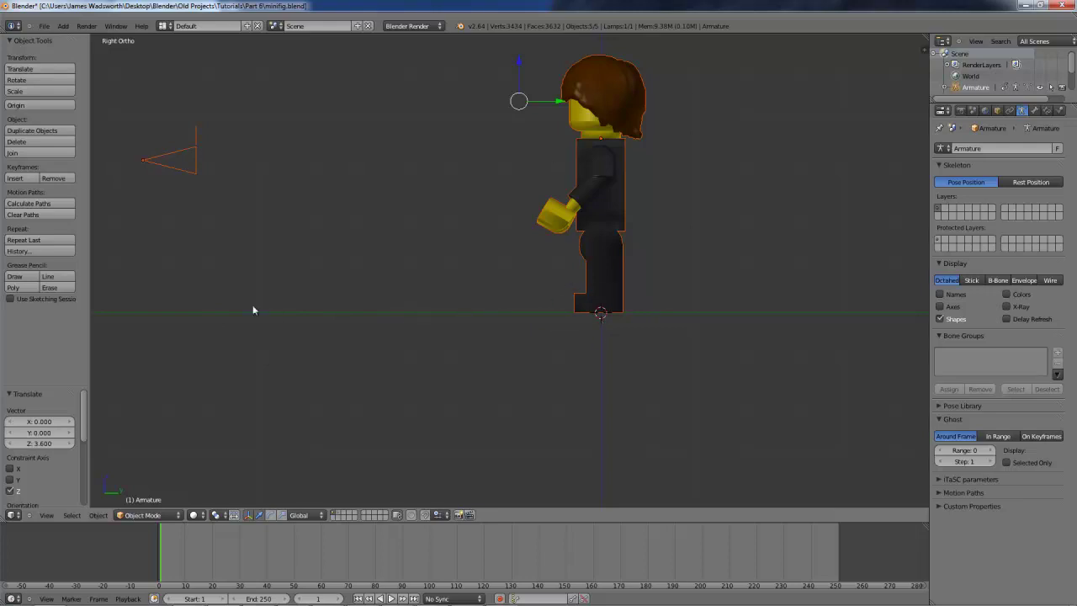
{"action": "right_click", "coordinate": [191, 178]}
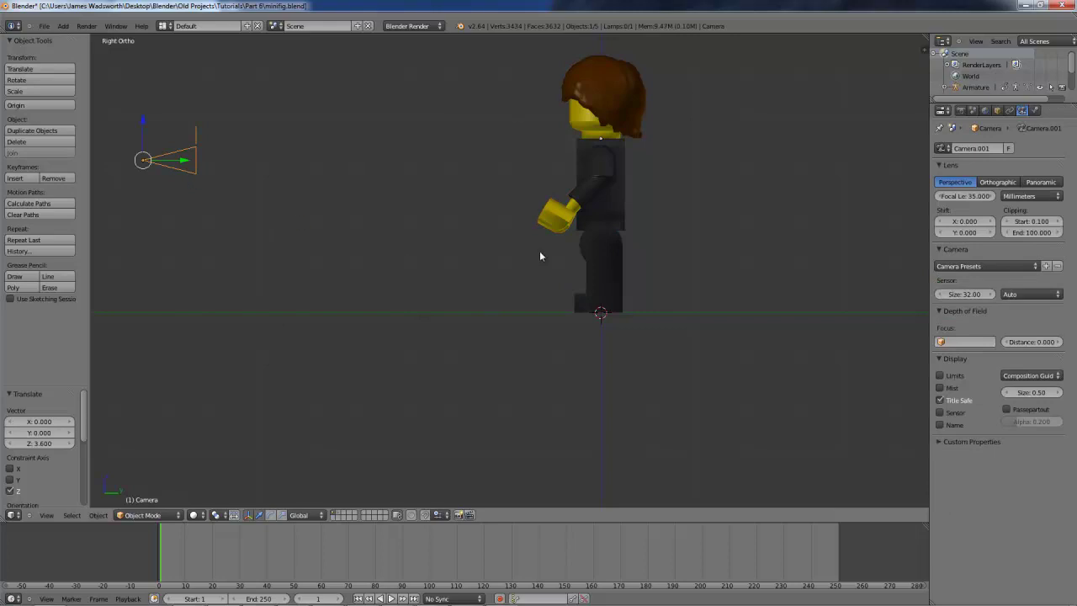
{"action": "key", "text": "g"}
{"action": "type", "text": "z"}
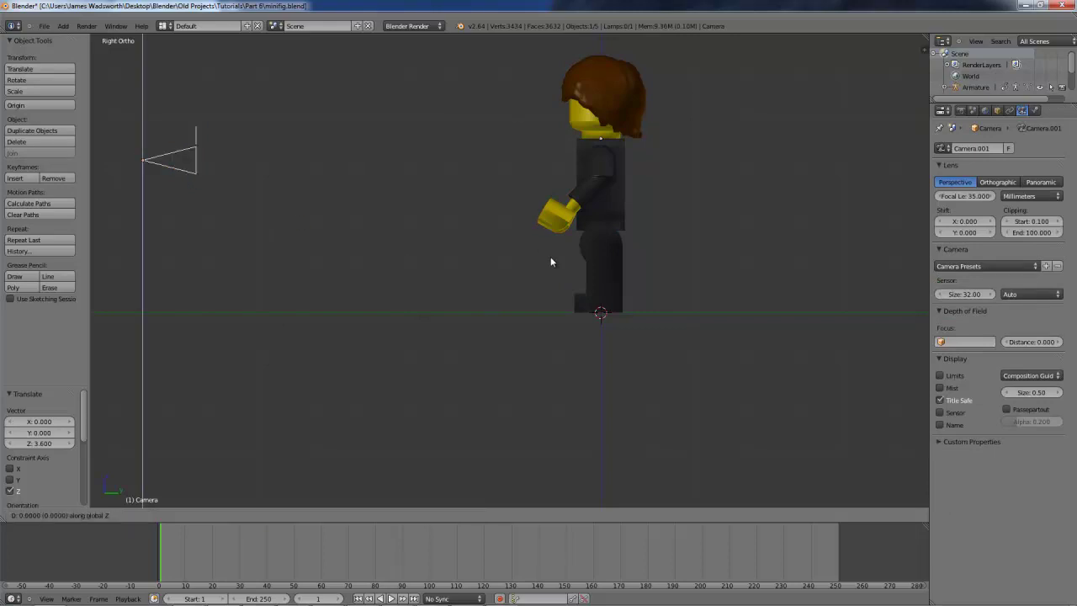
{"action": "type", "text": "y-2"}
{"action": "key", "text": "Return"}
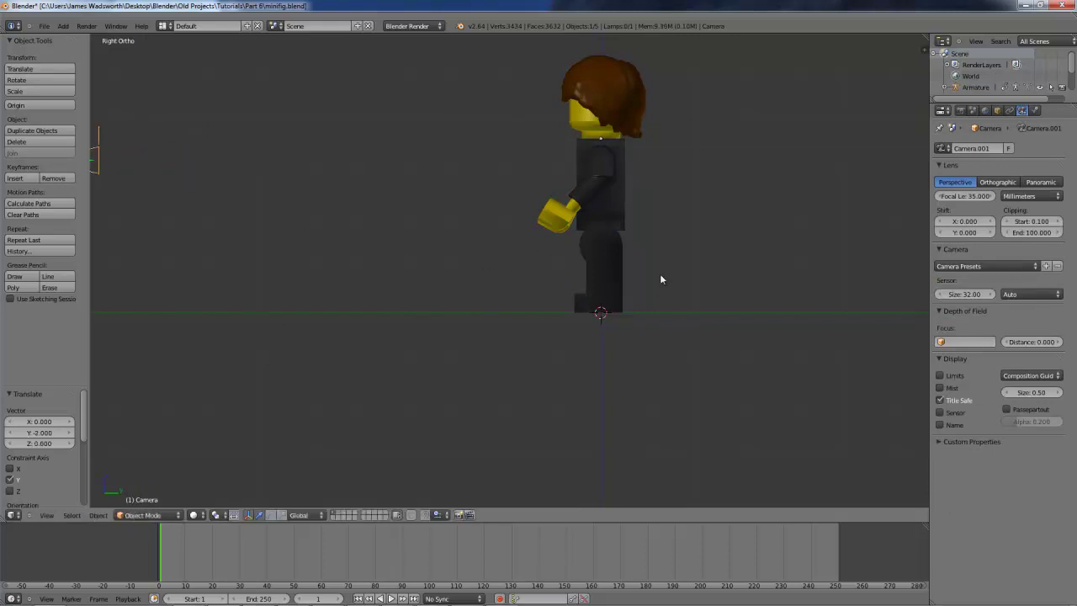
Select the armature in wireframe shading and put it into Pose Mode with a leg bone selected.
{"action": "key", "text": "z"}
{"action": "scroll", "coordinate": [600, 233], "scroll_direction": "up", "scroll_amount": 3}
{"action": "right_click", "coordinate": [615, 173]}
{"action": "middle_click_drag", "start_coordinate": [603, 163], "coordinate": [498, 372], "text": "shift"}
{"action": "left_click", "coordinate": [168, 516]}
{"action": "left_click", "coordinate": [168, 516]}
{"action": "left_click", "coordinate": [168, 516]}
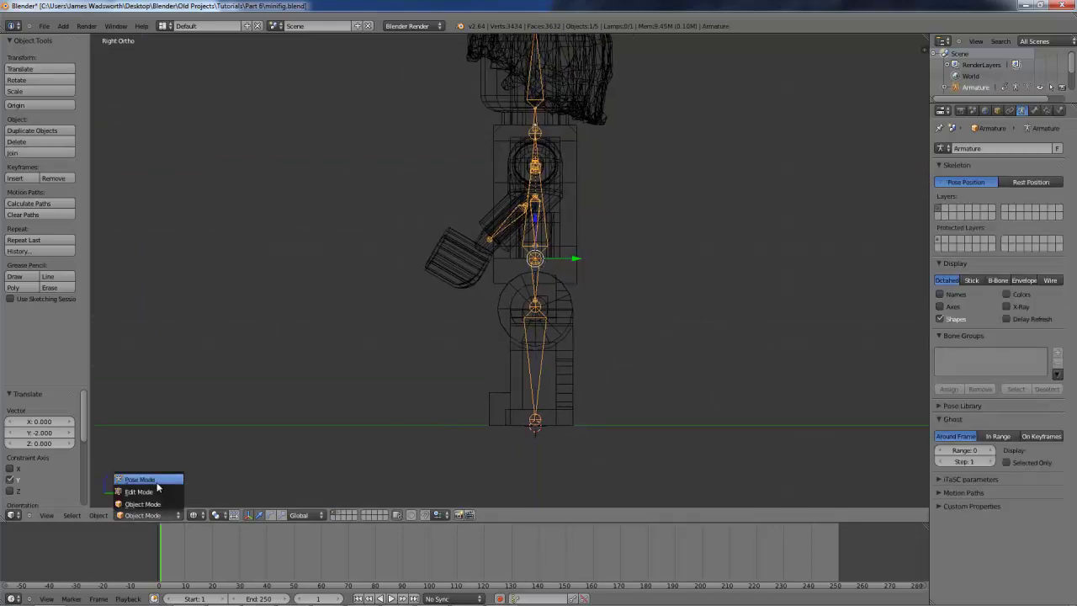
{"action": "left_click", "coordinate": [143, 477]}
{"action": "right_click", "coordinate": [542, 366]}
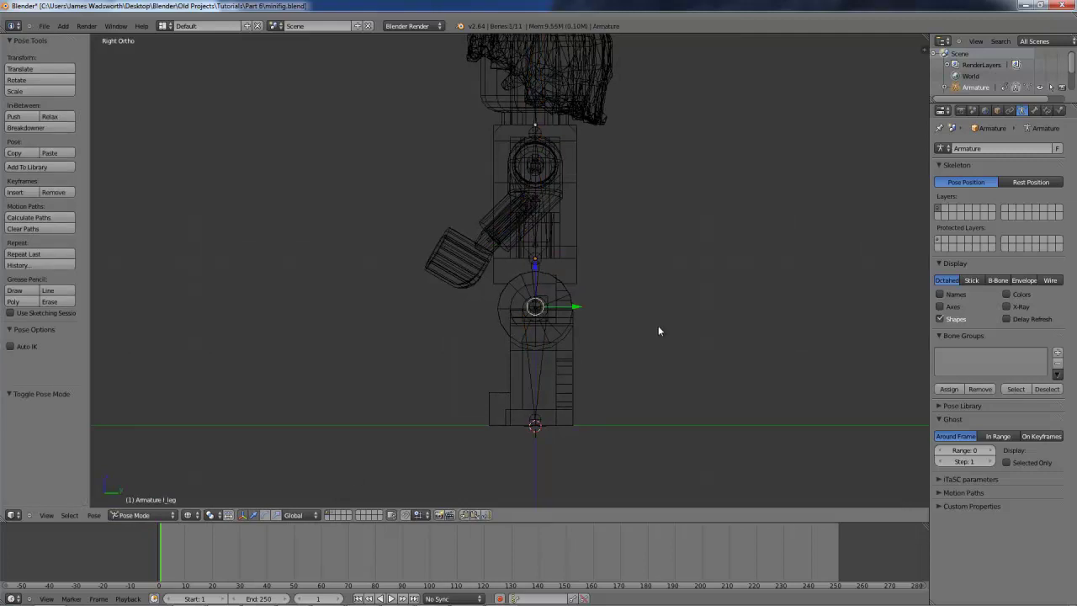
Replace the Outliner with a DopeSheet and enlarge its area in both width and height.
{"action": "left_click_drag", "start_coordinate": [930, 291], "coordinate": [770, 291]}
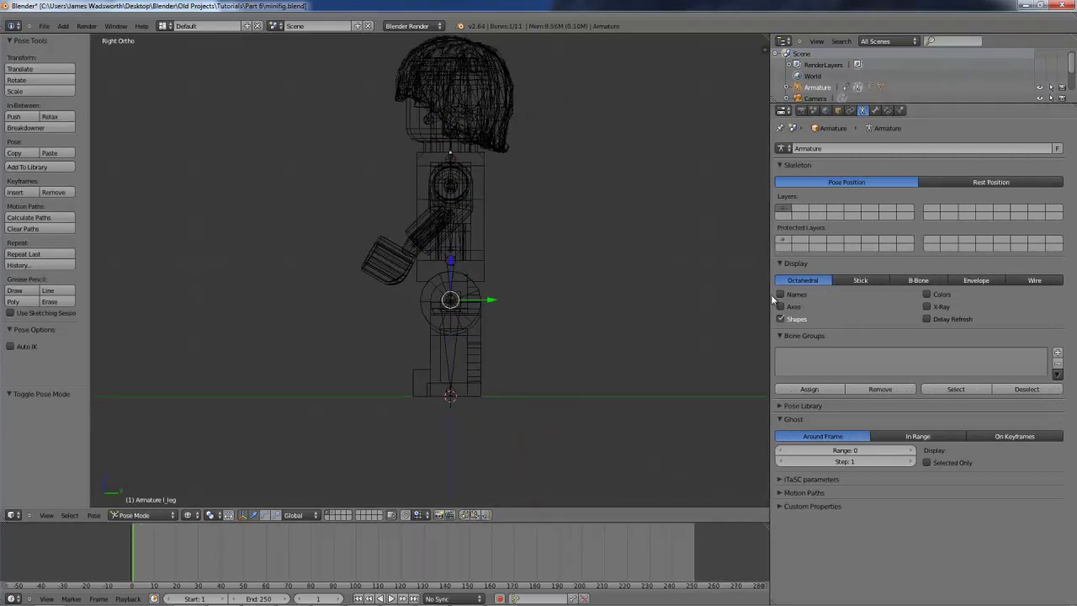
{"action": "left_click", "coordinate": [784, 41]}
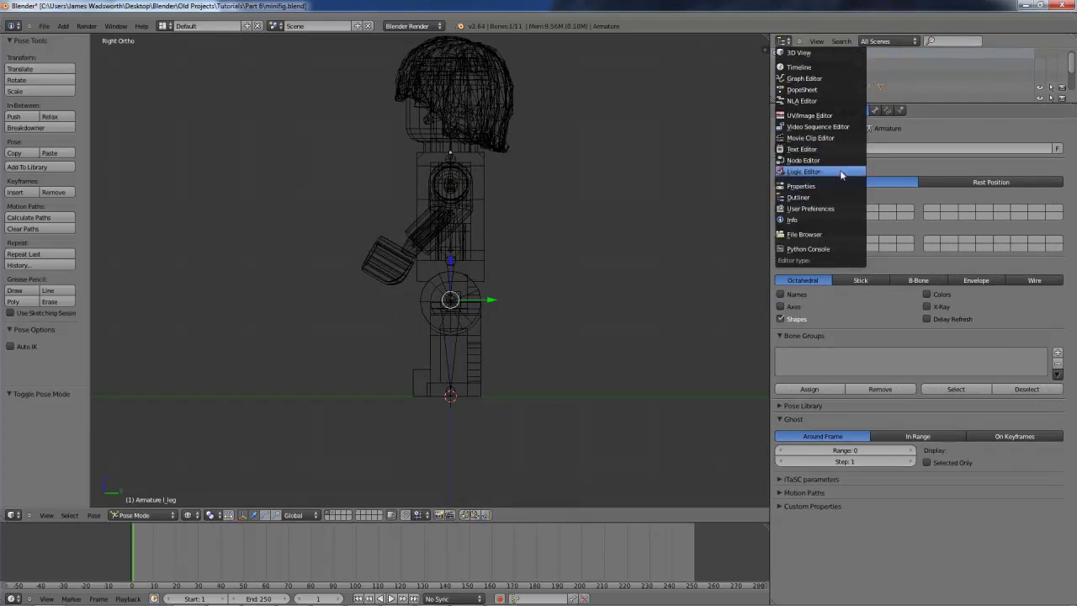
{"action": "left_click", "coordinate": [802, 89]}
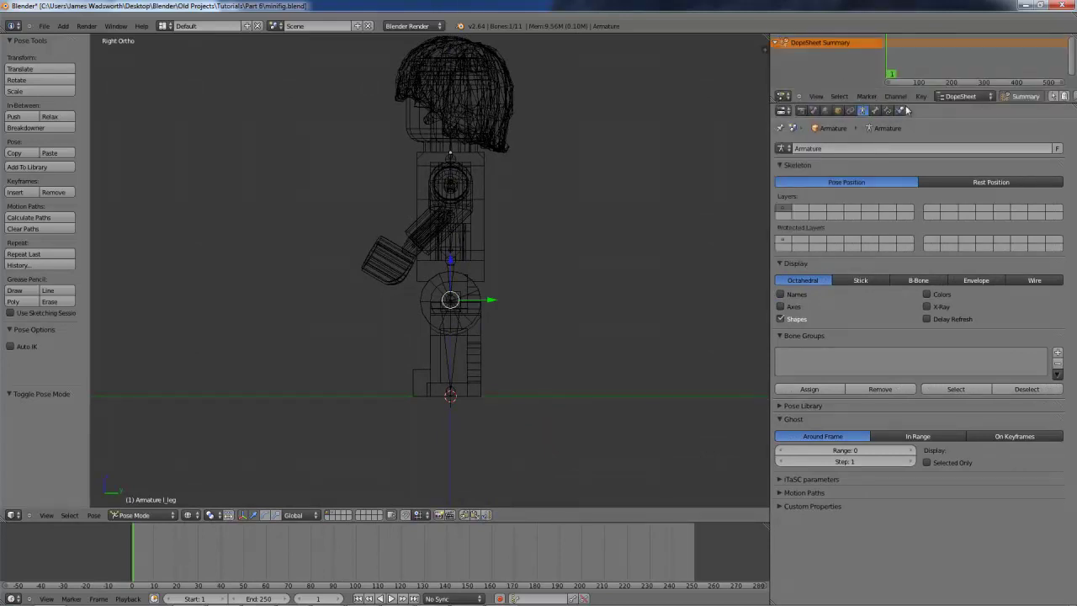
{"action": "left_click_drag", "start_coordinate": [906, 101], "coordinate": [892, 480]}
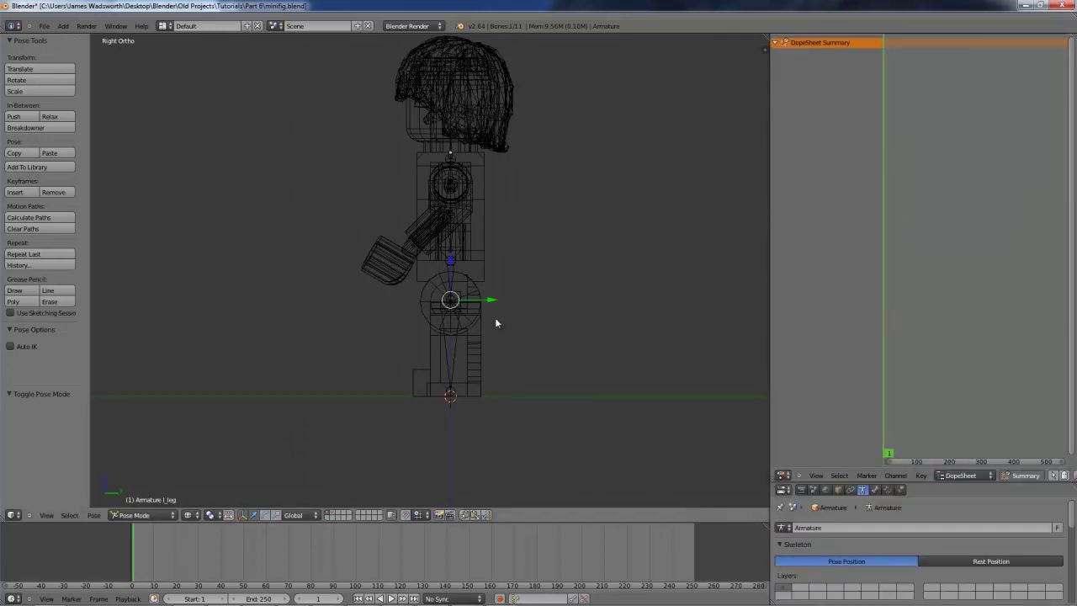
Rotate the right leg bone 55° so it swings forward, and insert a LocRot keyframe for it at frame 1.
{"action": "right_click", "coordinate": [455, 335]}
{"action": "key", "text": "r"}
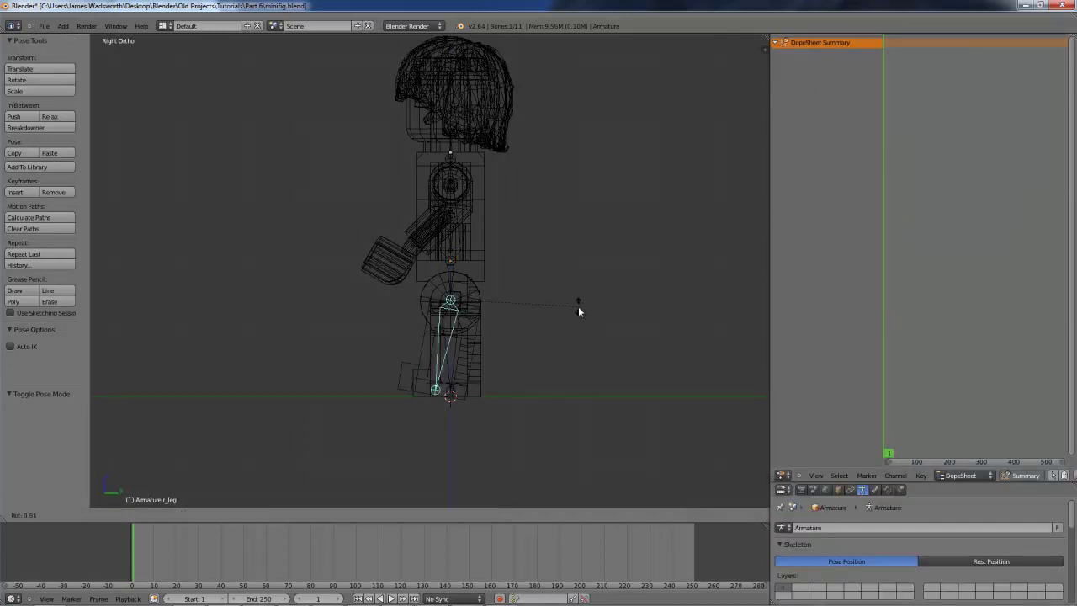
{"action": "left_click", "coordinate": [497, 360]}
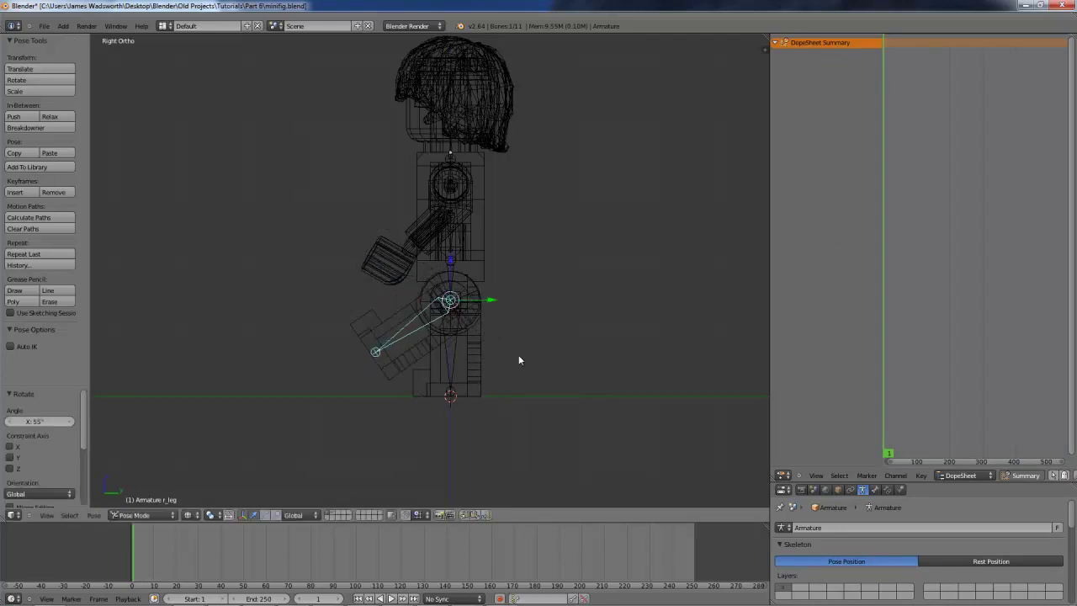
{"action": "key", "text": "i"}
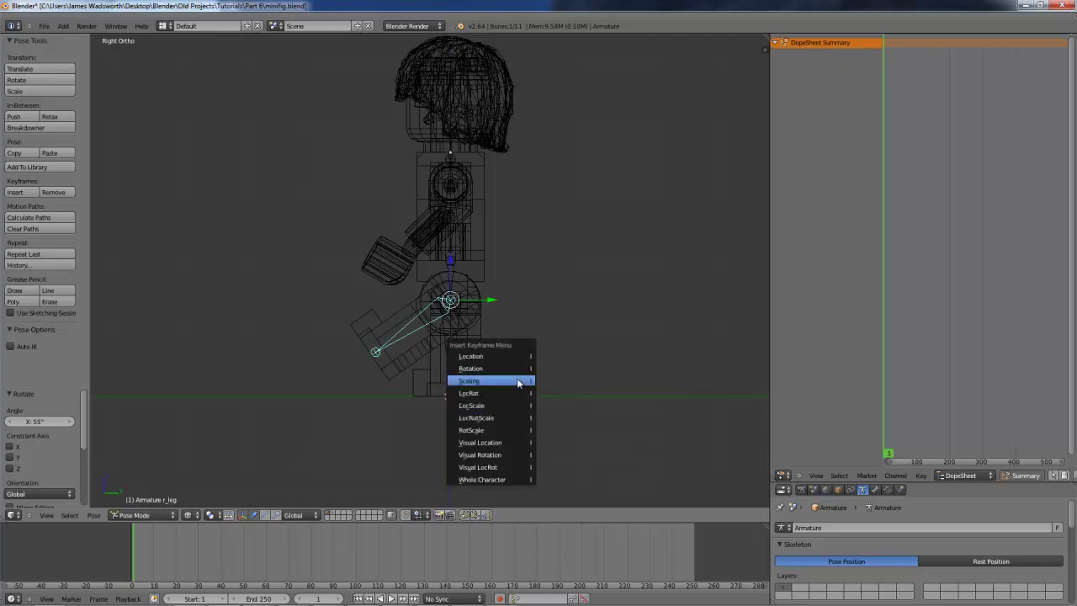
{"action": "left_click", "coordinate": [517, 395]}
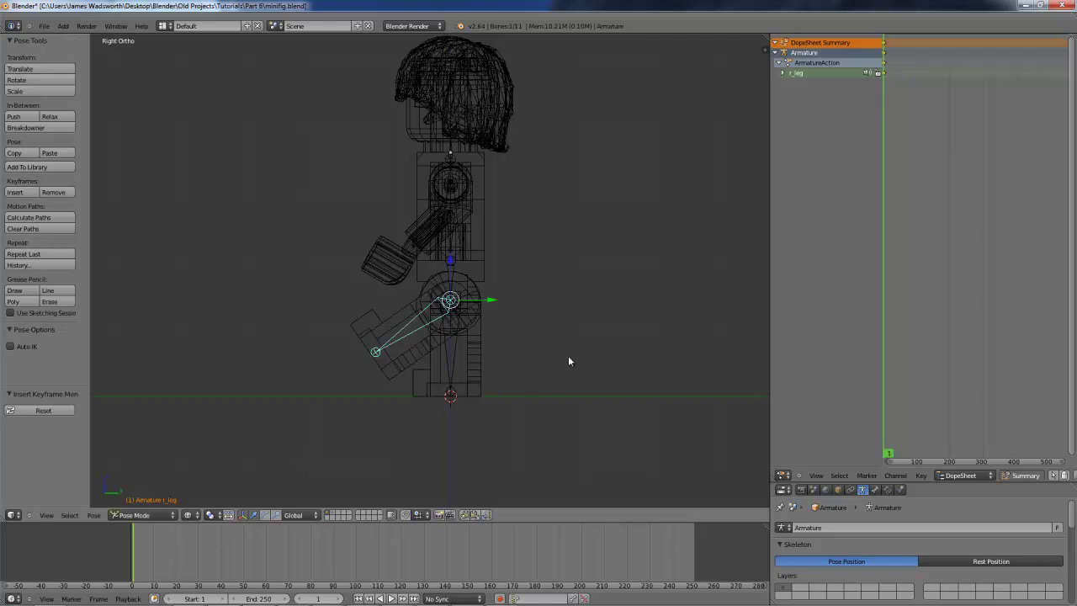
Select the left leg bone, swing it backward at frame 5 and insert a keyframe for it.
{"action": "right_click", "coordinate": [456, 361]}
{"action": "key", "text": "r"}
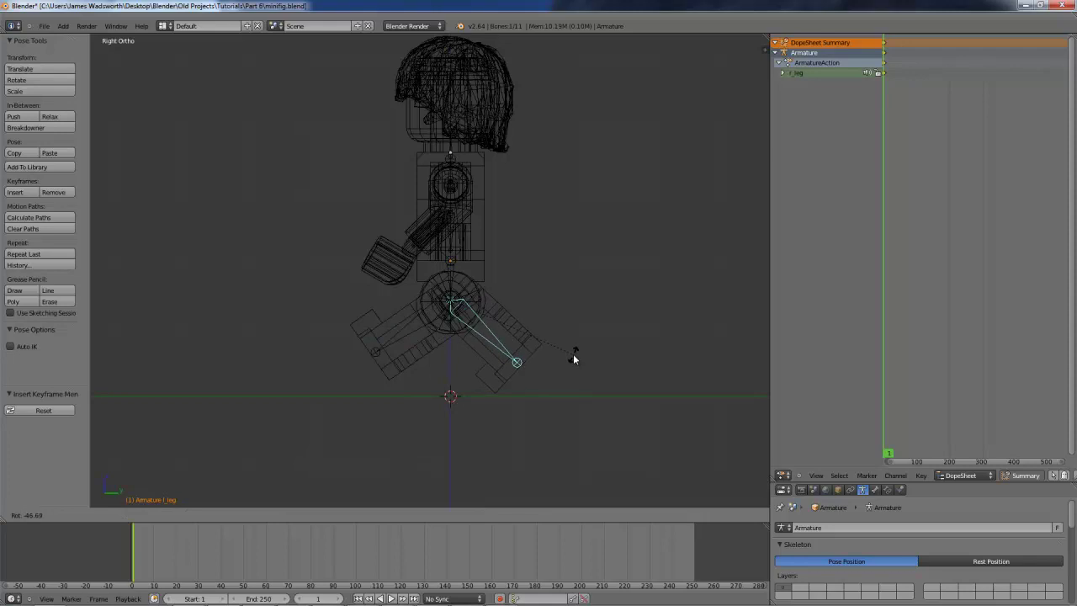
{"action": "key", "text": "Escape"}
{"action": "key", "text": "Right"}
{"action": "key", "text": "Right"}
{"action": "key", "text": "Right"}
{"action": "key", "text": "Right"}
{"action": "key", "text": "r"}
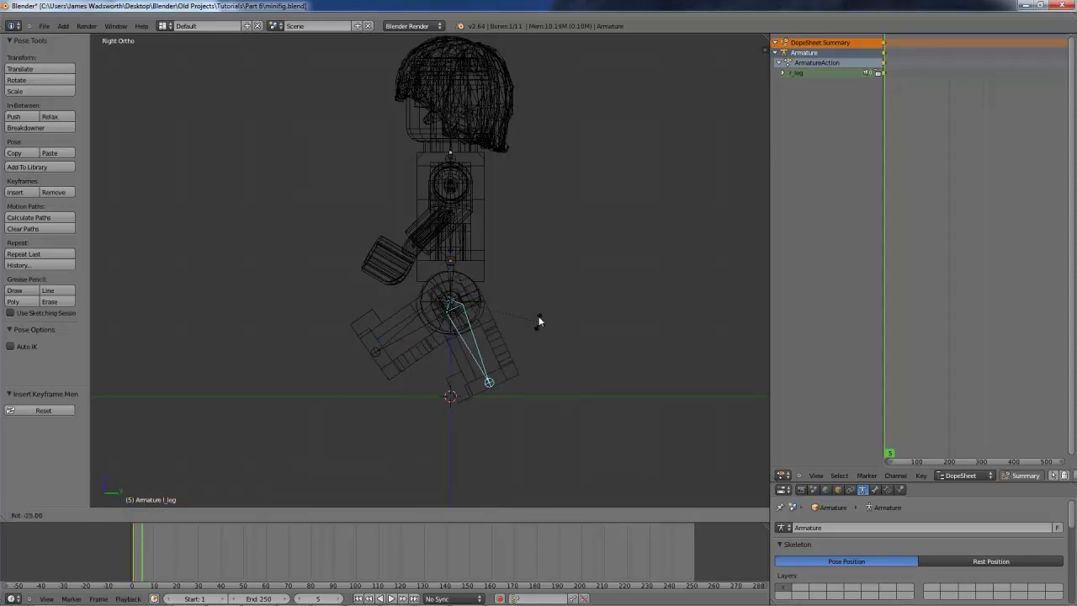
{"action": "left_click", "coordinate": [539, 298]}
{"action": "key", "text": "i"}
{"action": "left_click", "coordinate": [539, 298]}
Return to frame 1, rotate the left leg bone 40° so the leg stands straight, and insert a keyframe for it.
{"action": "key", "text": "Left"}
{"action": "key", "text": "Left"}
{"action": "key", "text": "Left"}
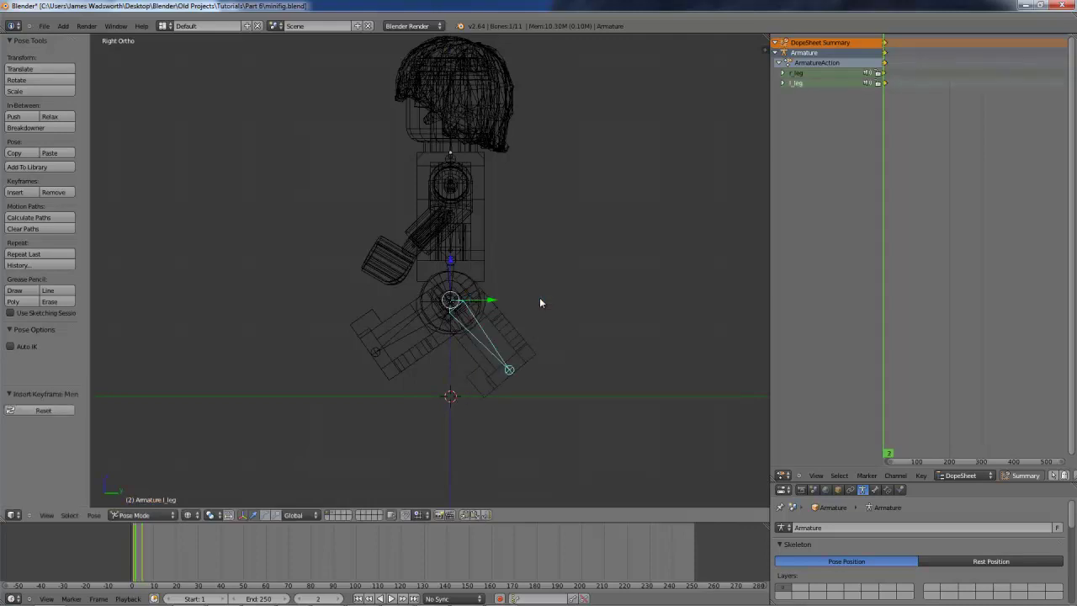
{"action": "key", "text": "r"}
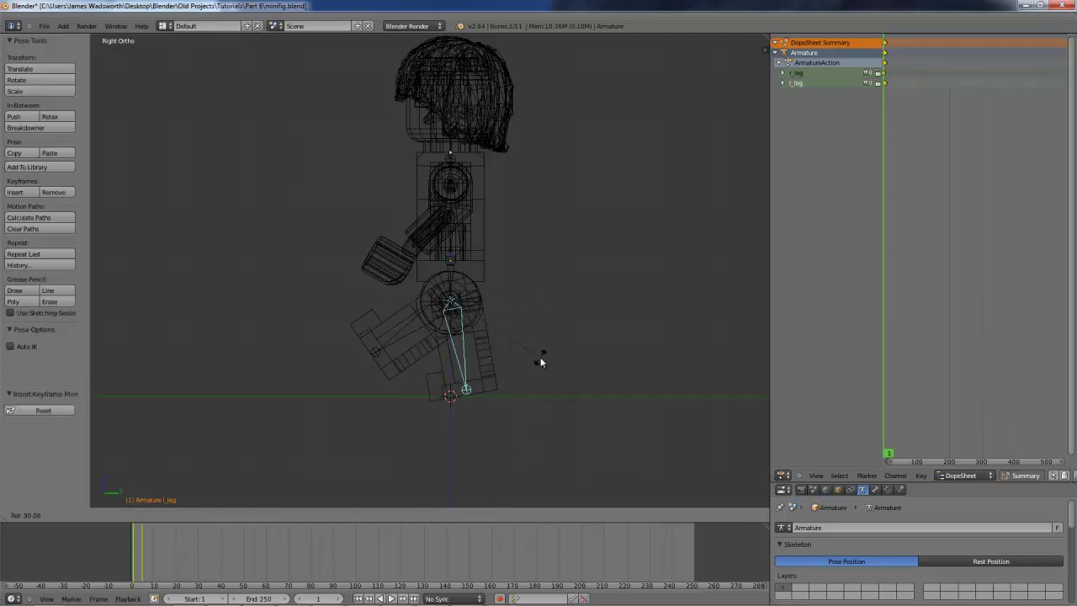
{"action": "key", "text": "Return"}
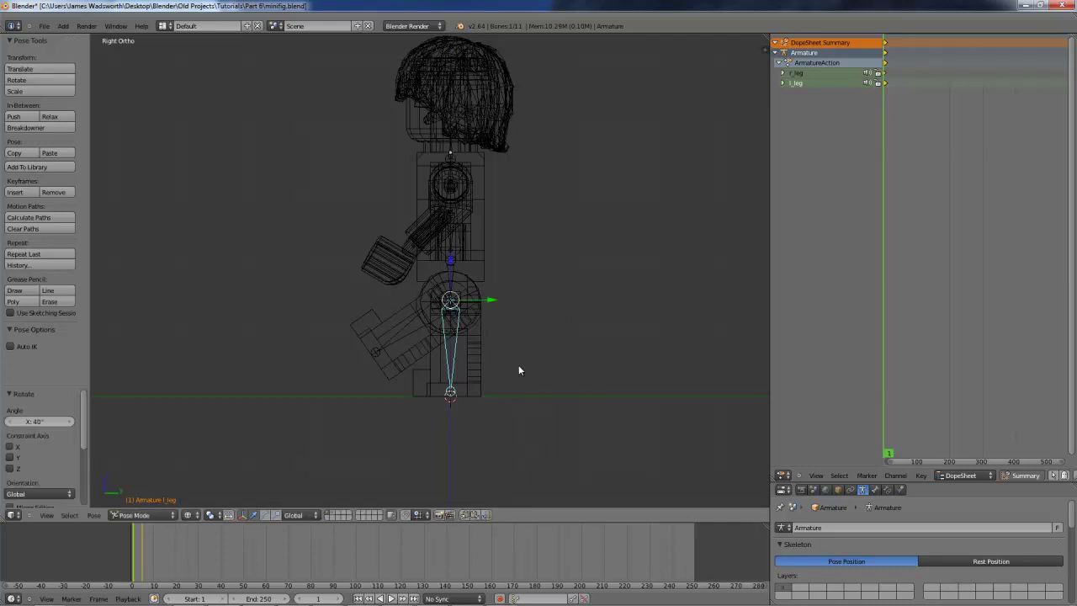
{"action": "key", "text": "i"}
{"action": "left_click", "coordinate": [519, 367]}
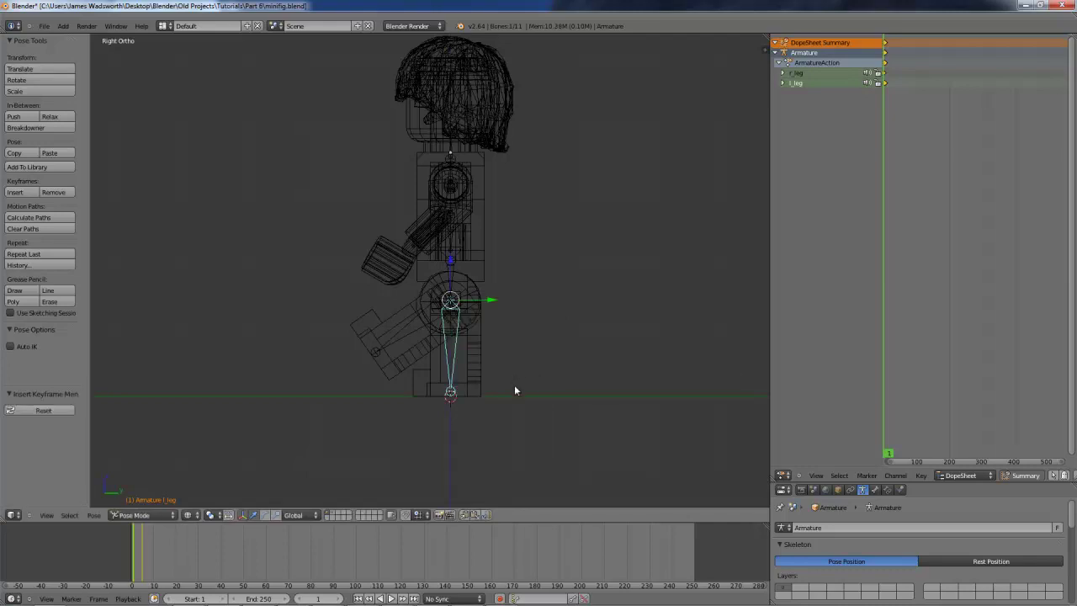
Rotate the left arm bone -70° at frame 1 so it swings backward, and check the pose in solid shading.
{"action": "right_click", "coordinate": [420, 328]}
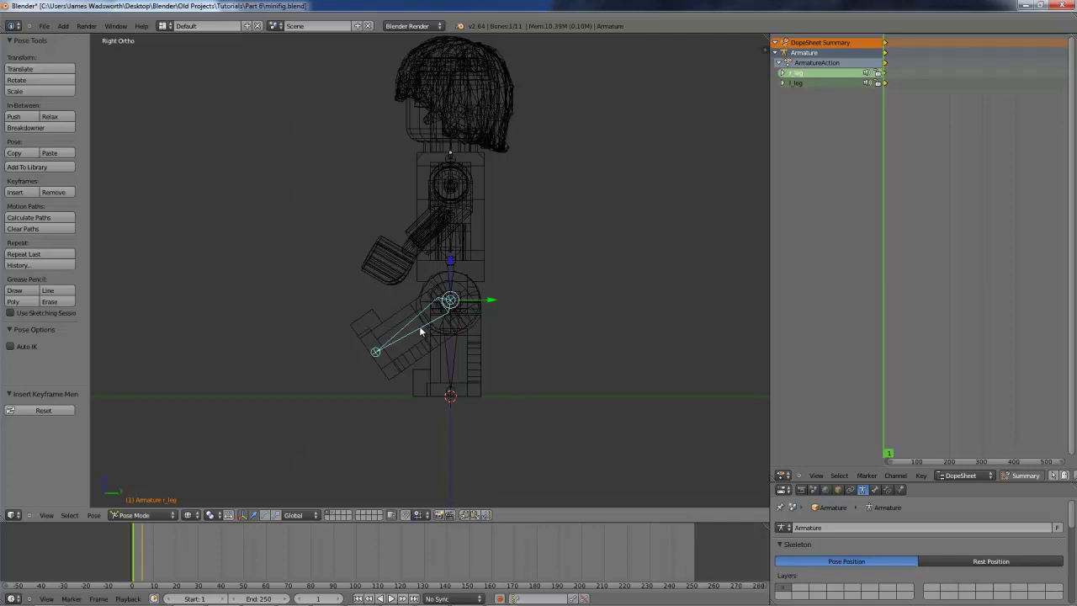
{"action": "scroll", "coordinate": [945, 94], "scroll_direction": "up", "scroll_amount": 1}
{"action": "scroll", "coordinate": [948, 93], "scroll_direction": "up", "scroll_amount": 2}
{"action": "middle_click_drag", "start_coordinate": [913, 117], "coordinate": [1003, 110]}
{"action": "middle_click_drag", "start_coordinate": [980, 193], "coordinate": [1003, 194]}
{"action": "scroll", "coordinate": [972, 71], "scroll_direction": "up", "scroll_amount": 6}
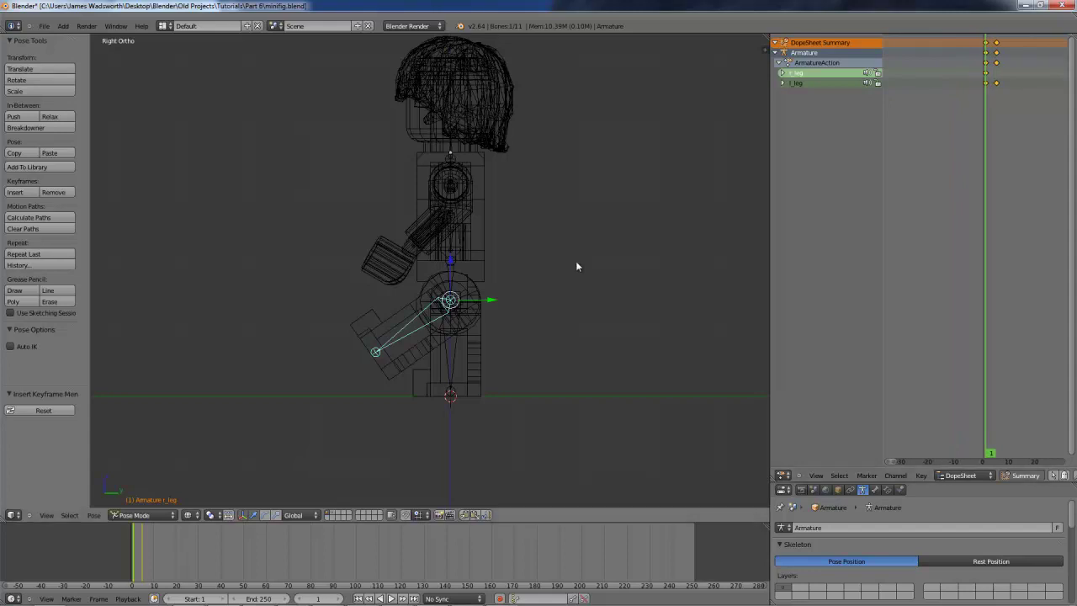
{"action": "right_click", "coordinate": [450, 183]}
{"action": "right_click", "coordinate": [456, 185]}
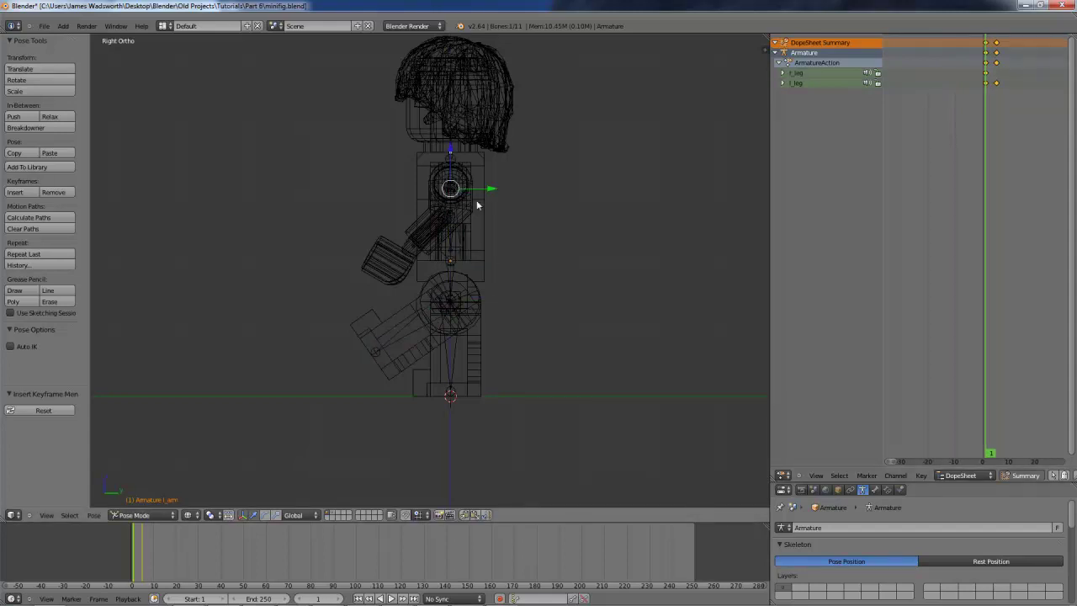
{"action": "key", "text": "r"}
{"action": "left_click", "coordinate": [502, 146]}
{"action": "key", "text": "z"}
{"action": "mouse_move", "coordinate": [502, 146]}
{"action": "middle_mouse_down"}
{"action": "mouse_move", "coordinate": [496, 220]}
{"action": "mouse_move", "coordinate": [550, 246]}
{"action": "mouse_move", "coordinate": [552, 268]}
{"action": "mouse_move", "coordinate": [506, 264]}
{"action": "mouse_move", "coordinate": [520, 254]}
{"action": "middle_mouse_up"}
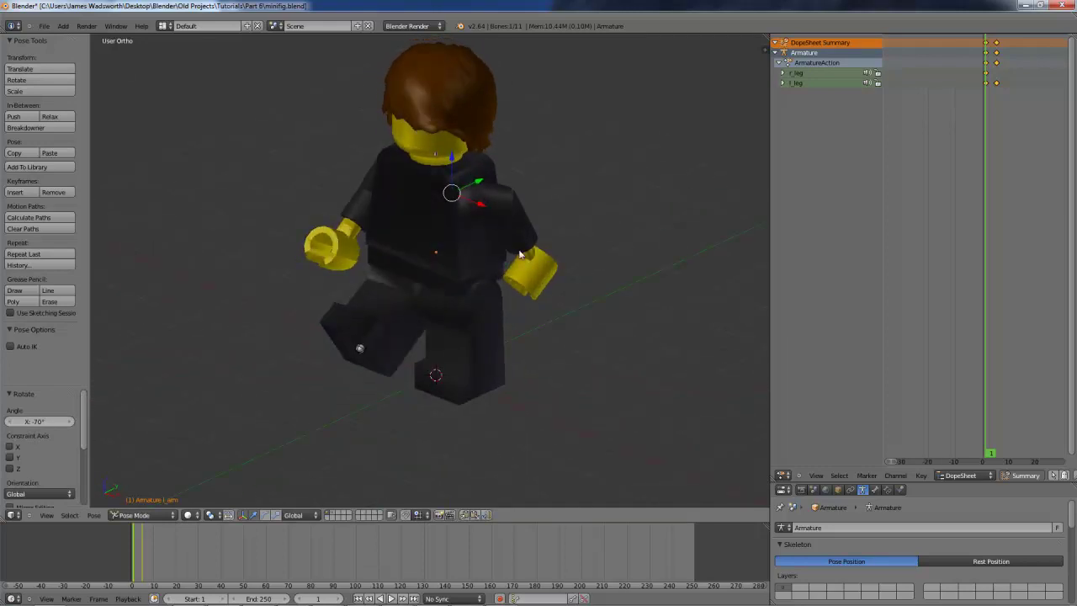
Rotate the left arm bone about 5° back toward the body and insert a LocRot keyframe for it at frame 1.
{"action": "key", "text": "KP_3"}
{"action": "key", "text": "i"}
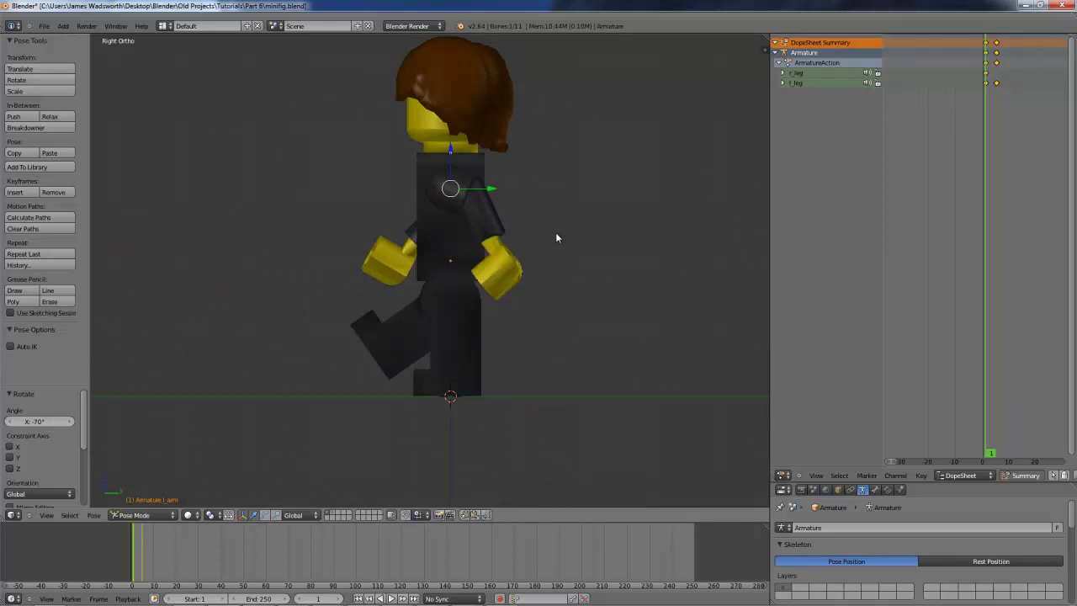
{"action": "key", "text": "r"}
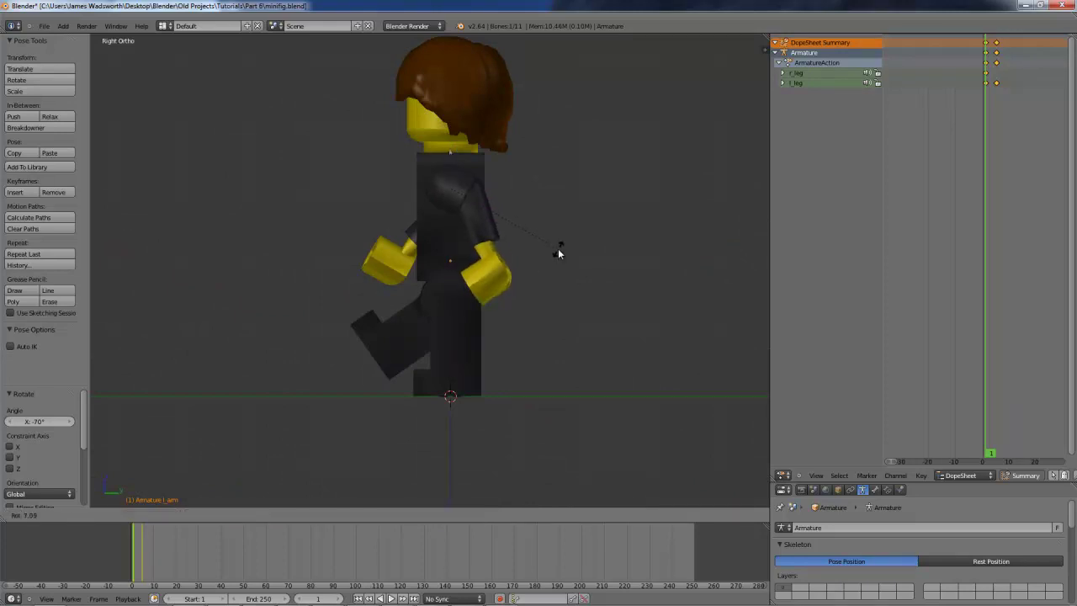
{"action": "left_click", "coordinate": [556, 244]}
{"action": "key", "text": "i"}
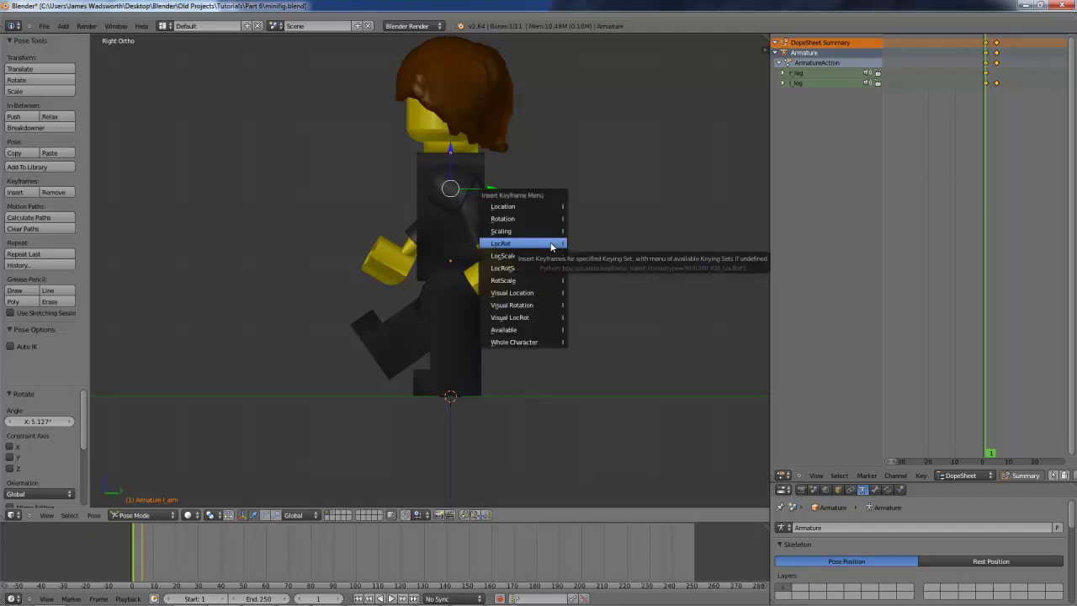
{"action": "left_click", "coordinate": [551, 245]}
Rotate the right arm bone by about -4° in wireframe shading and insert a LocRot keyframe for it at frame 1.
{"action": "key", "text": "z"}
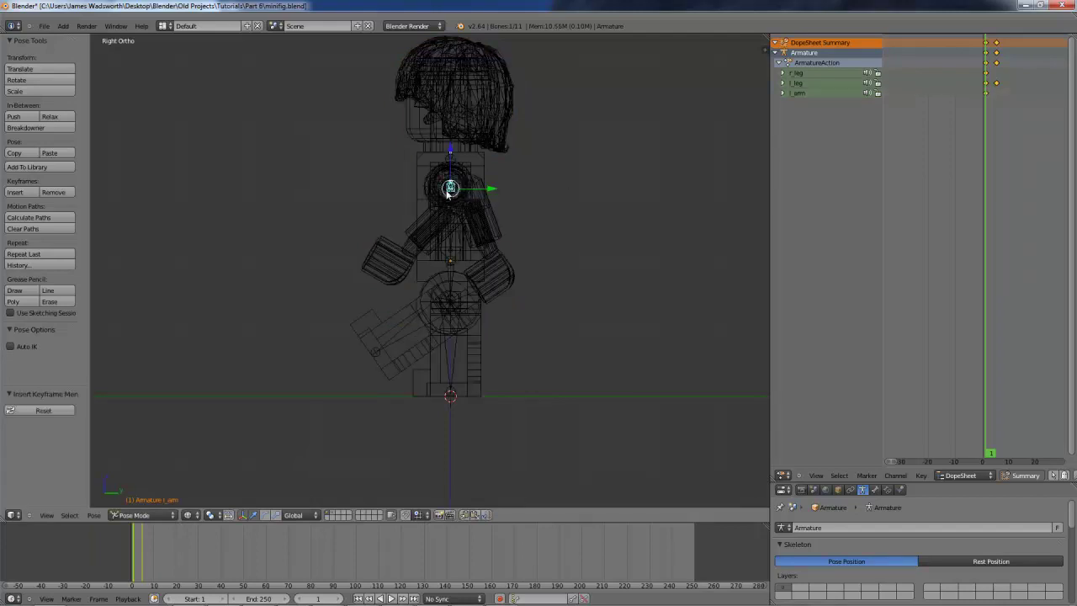
{"action": "key", "text": "r"}
{"action": "left_click", "coordinate": [499, 183]}
{"action": "key", "text": "i"}
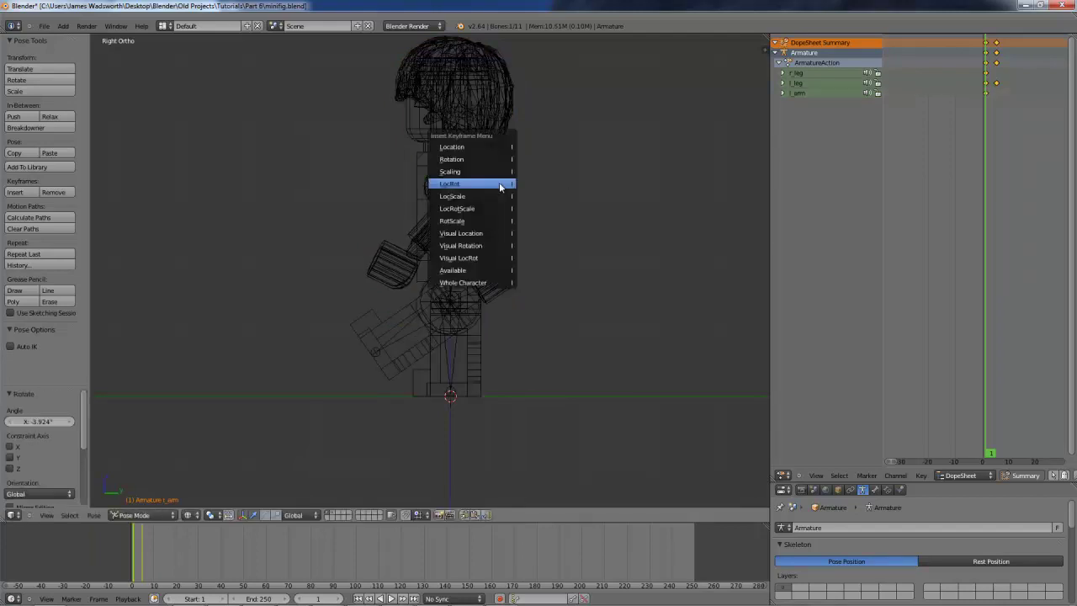
{"action": "left_click", "coordinate": [499, 183]}
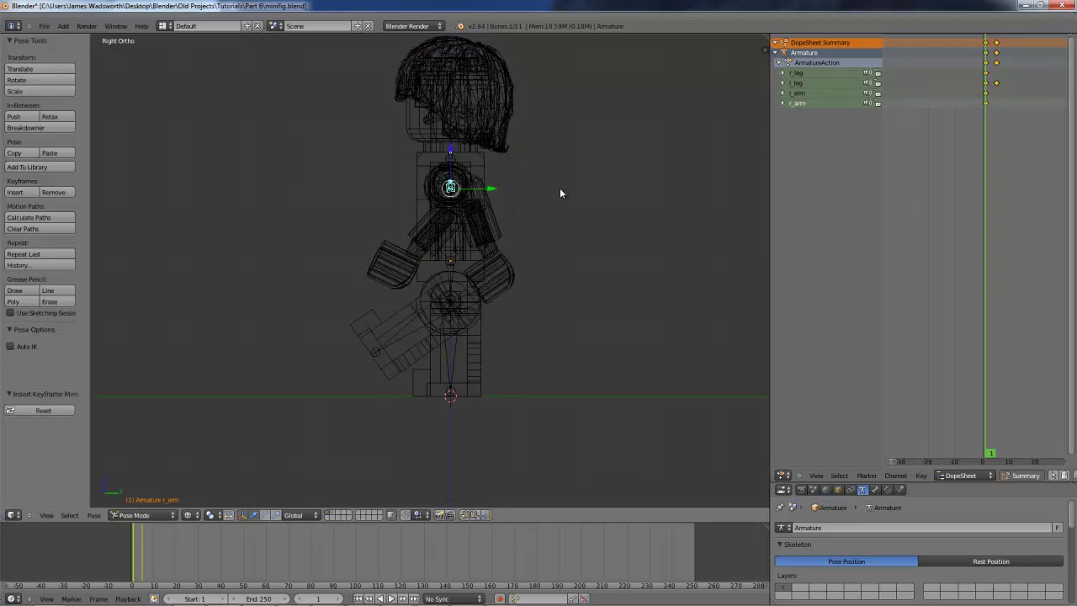
Insert keyframes at frame 1 for the body, body_2 and head bones in their current pose.
{"action": "right_click", "coordinate": [461, 245]}
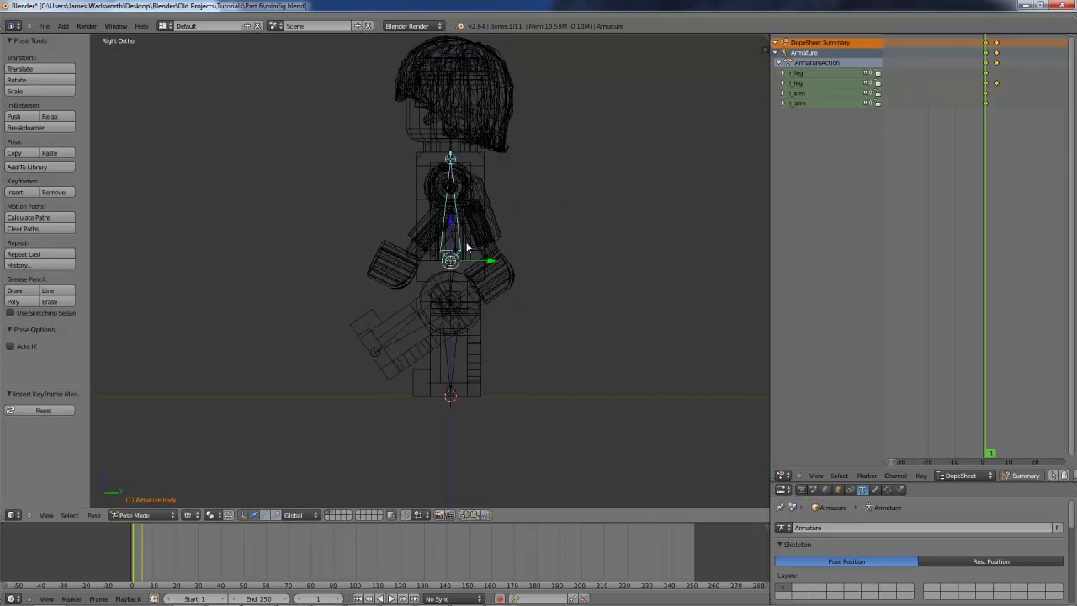
{"action": "key", "text": "i"}
{"action": "left_click", "coordinate": [467, 246]}
{"action": "right_click", "coordinate": [449, 290]}
{"action": "key", "text": "i"}
{"action": "left_click", "coordinate": [454, 291]}
{"action": "right_click", "coordinate": [450, 135]}
{"action": "key", "text": "i"}
{"action": "left_click", "coordinate": [438, 133]}
{"action": "middle_click_drag", "start_coordinate": [932, 128], "coordinate": [894, 132]}
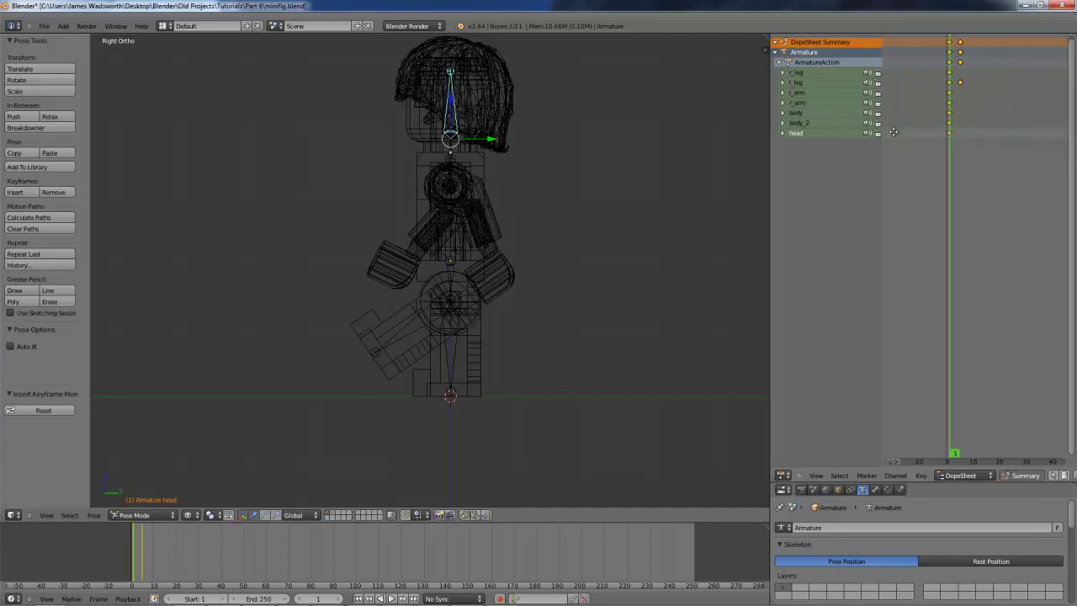
At frame 5, lower the right leg bone slightly and insert a keyframe for it.
{"action": "scroll", "coordinate": [630, 233], "scroll_direction": "up", "scroll_amount": 1}
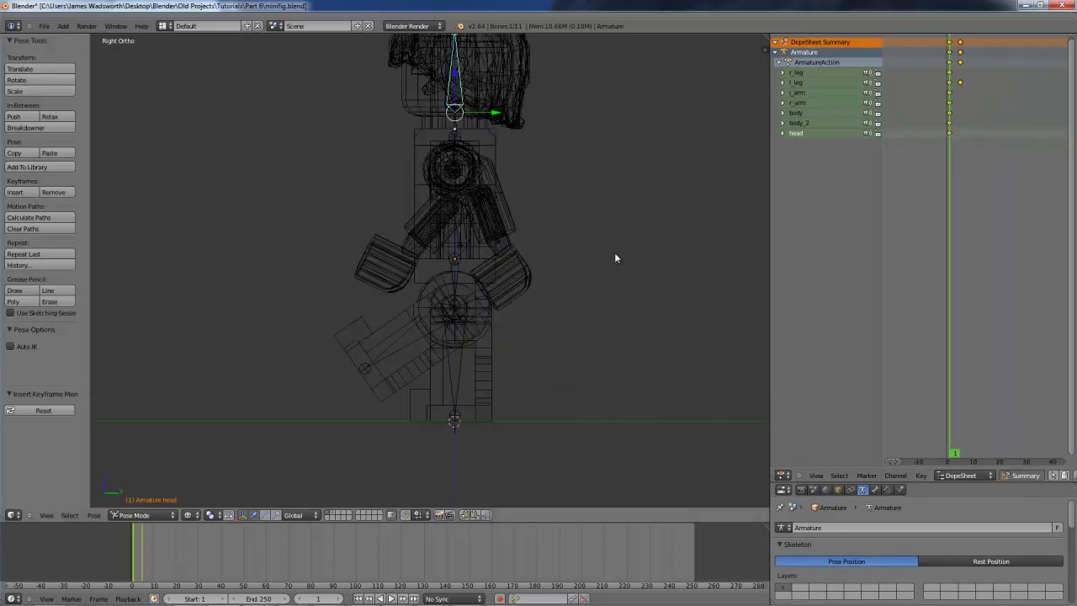
{"action": "scroll", "coordinate": [615, 252], "scroll_direction": "down", "scroll_amount": 1}
{"action": "key", "text": "z"}
{"action": "key", "text": "alt+a"}
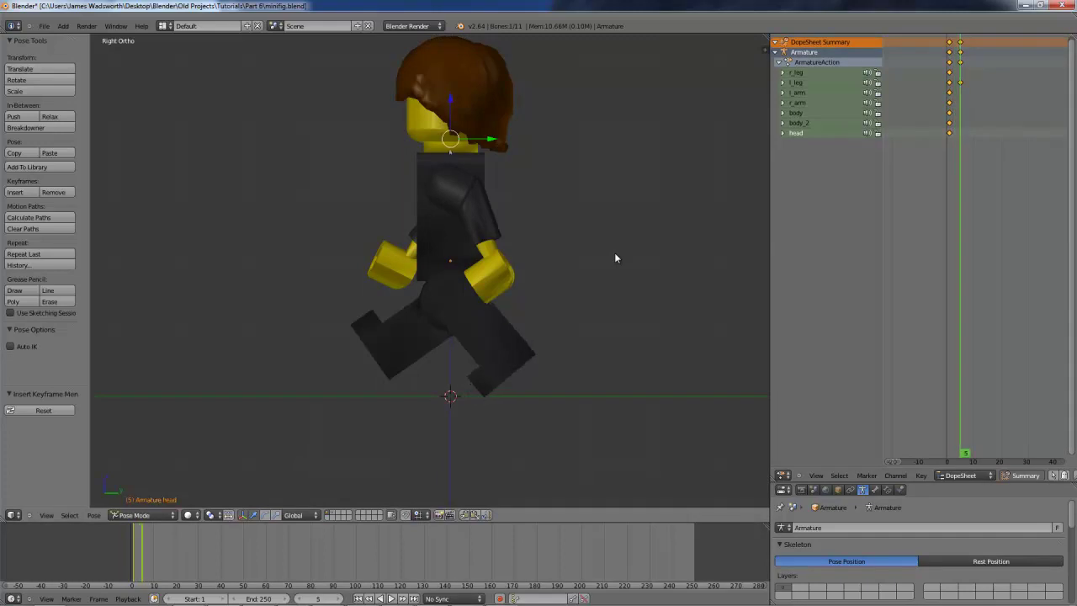
{"action": "right_click", "coordinate": [428, 323]}
{"action": "key", "text": "z"}
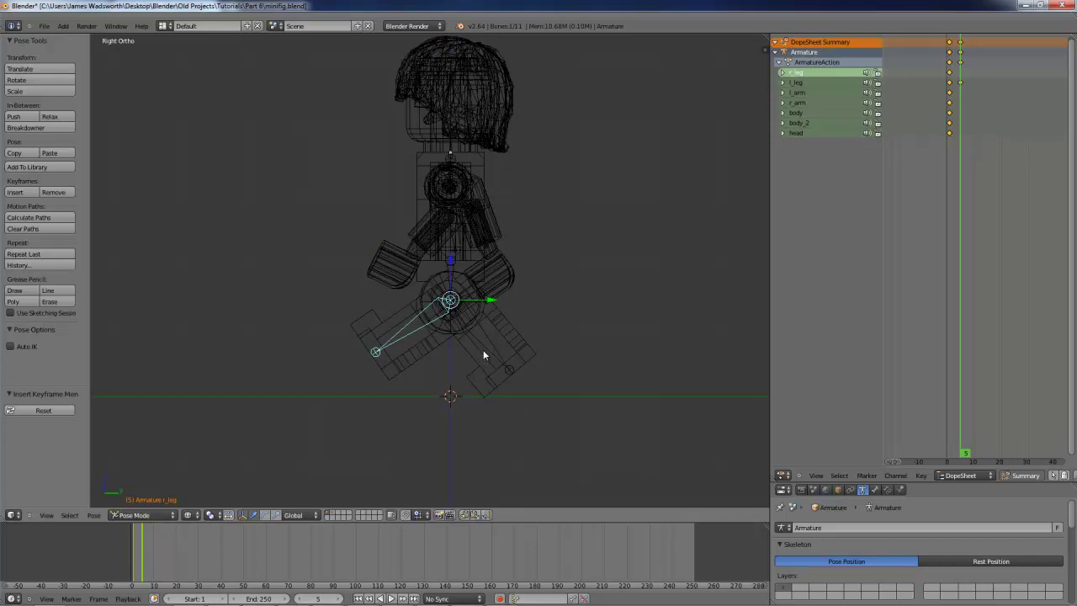
{"action": "key", "text": "r"}
{"action": "left_click", "coordinate": [536, 296]}
{"action": "key", "text": "i"}
{"action": "left_click", "coordinate": [536, 296]}
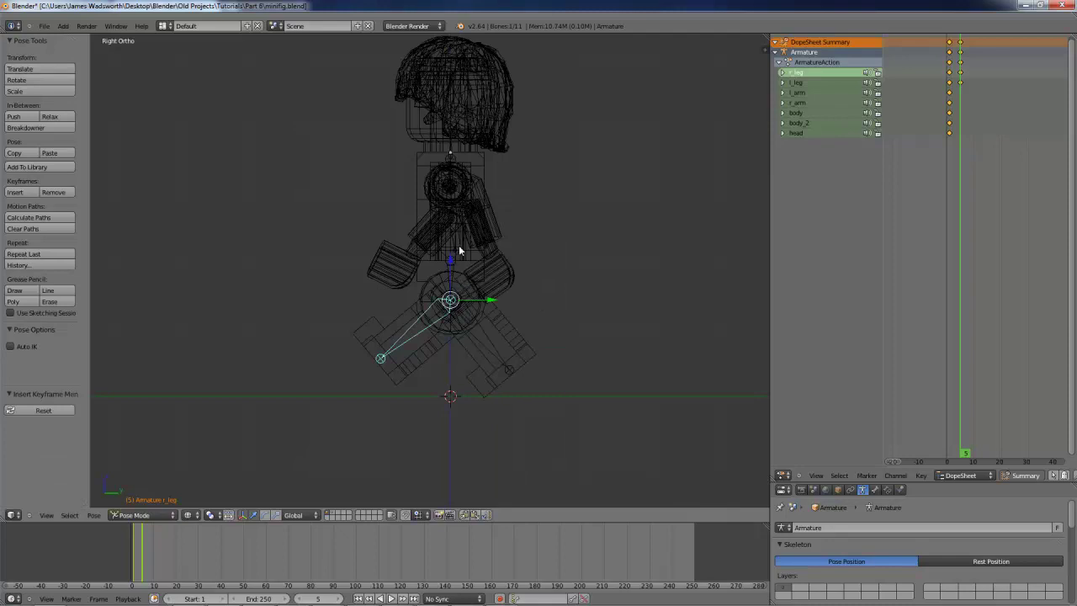
Step back and forth through frames 0 to 5 to check how both legs move.
{"action": "key", "text": "Left"}
{"action": "key", "text": "Left"}
{"action": "key", "text": "Left"}
{"action": "key", "text": "Left"}
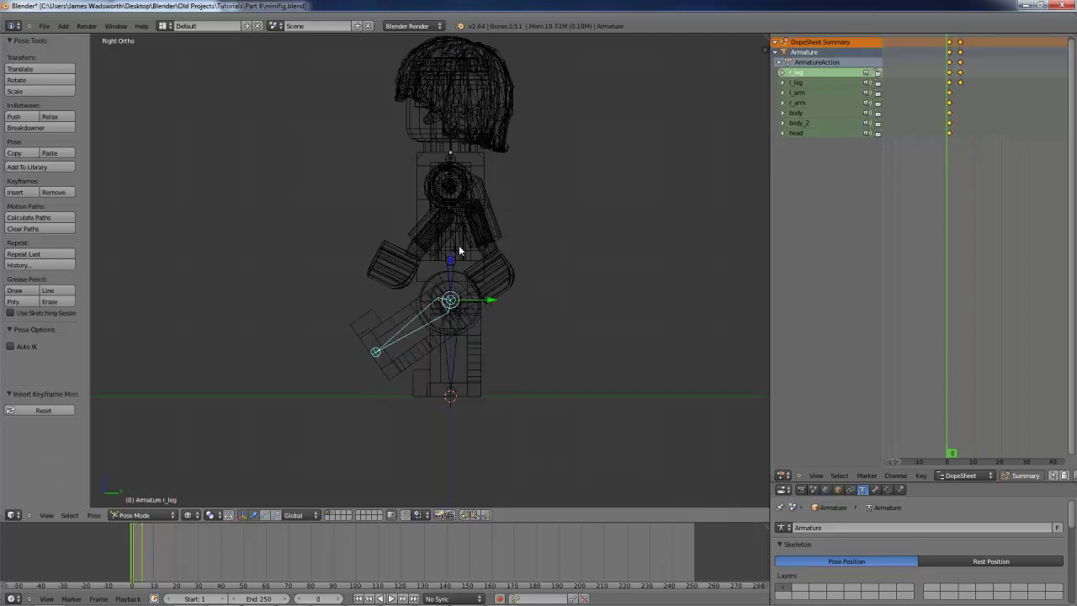
{"action": "key", "text": "Right"}
{"action": "key", "text": "Right"}
{"action": "key", "text": "Right"}
{"action": "key", "text": "Right"}
{"action": "key", "text": "Left"}
{"action": "key", "text": "Left"}
{"action": "key", "text": "Left"}
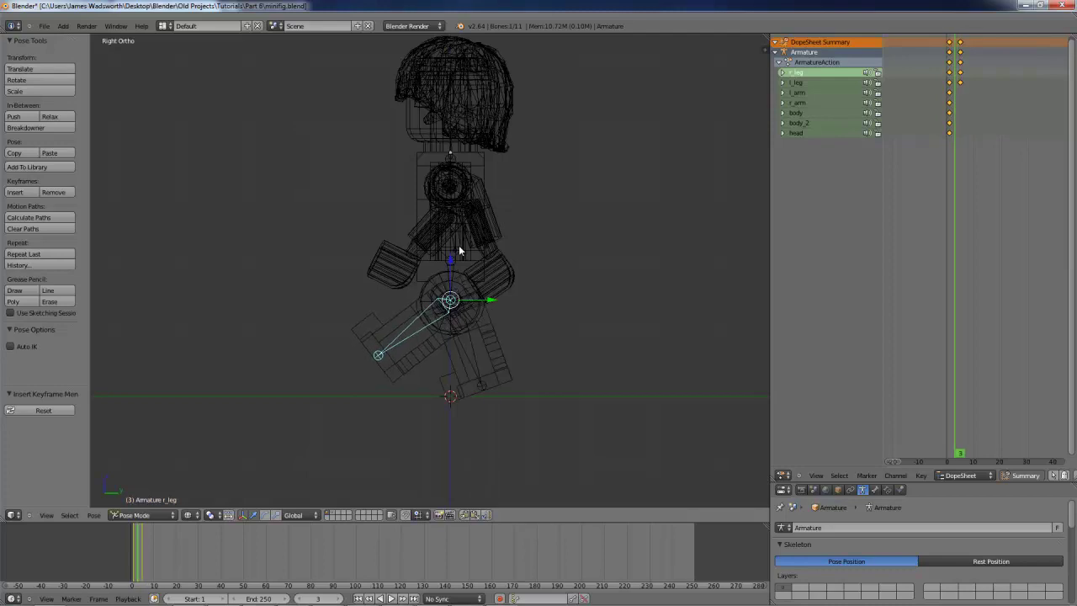
{"action": "key", "text": "Right"}
{"action": "key", "text": "Right"}
{"action": "key", "text": "Right"}
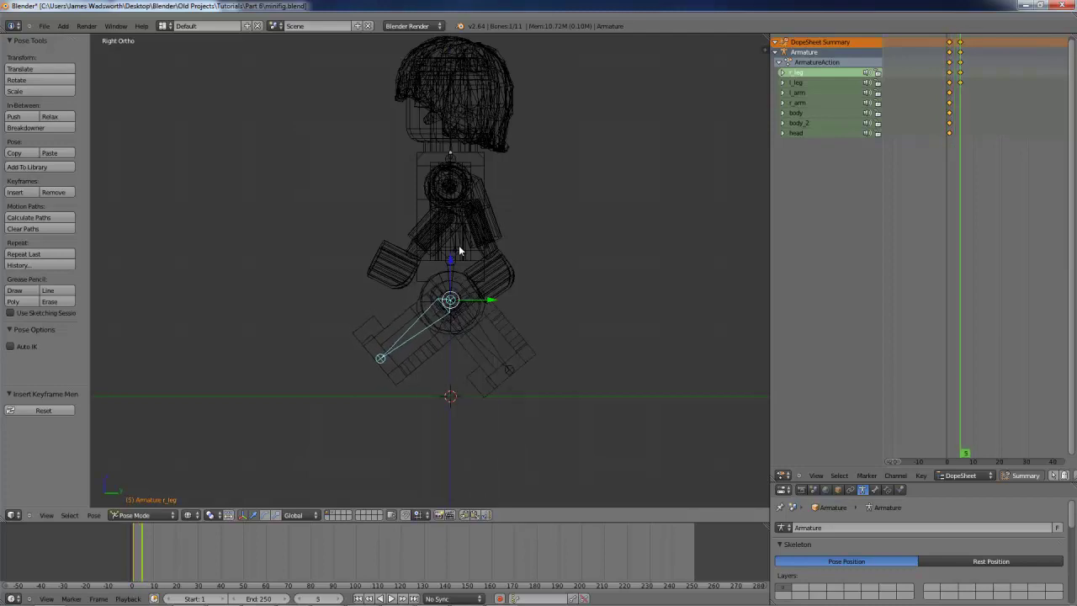
{"action": "key", "text": "Left"}
{"action": "key", "text": "Left"}
{"action": "key", "text": "Right"}
{"action": "key", "text": "Right"}
{"action": "key", "text": "r"}
{"action": "right_click", "coordinate": [461, 273]}
{"action": "key", "text": "r"}
{"action": "right_click", "coordinate": [575, 259]}
{"action": "key", "text": "r"}
{"action": "right_click", "coordinate": [582, 259]}
Raise the right leg bone slightly further forward at frame 5 and insert a keyframe for it again.
{"action": "key", "text": "r"}
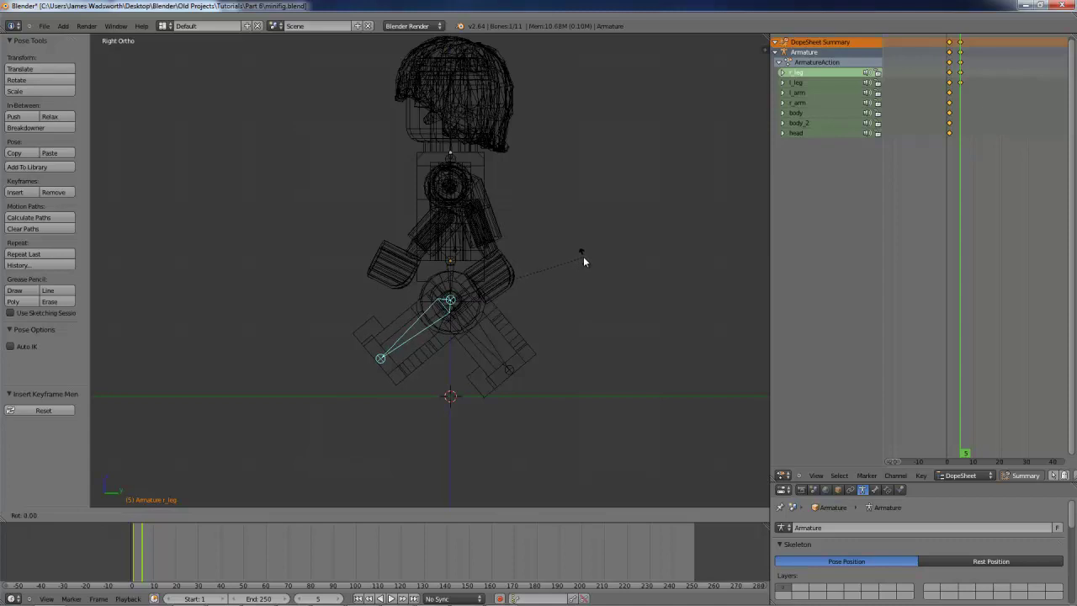
{"action": "left_click", "coordinate": [585, 259]}
{"action": "key", "text": "i"}
{"action": "left_click", "coordinate": [584, 259]}
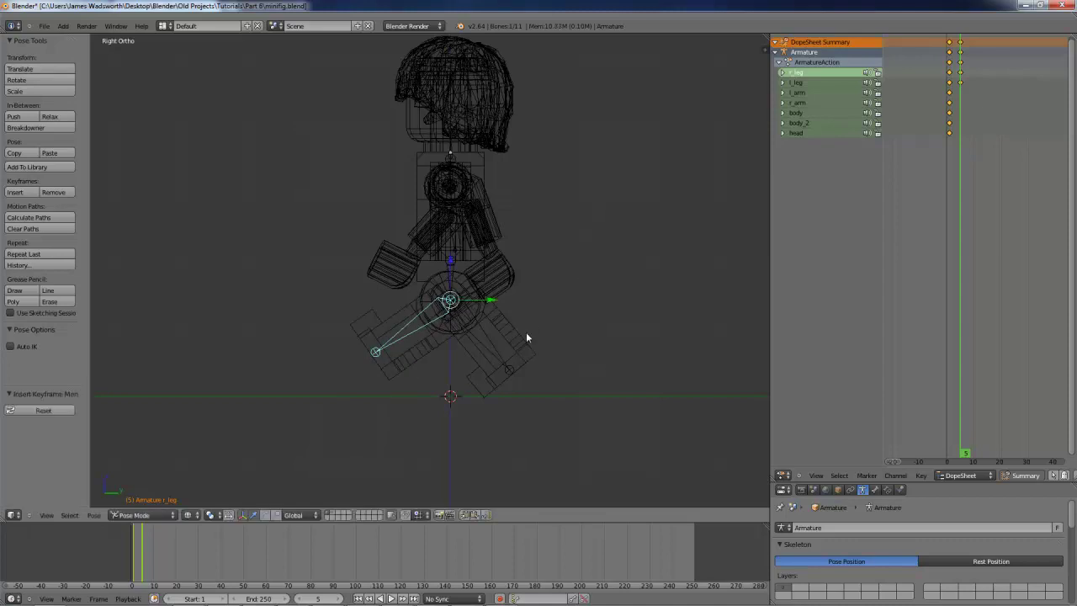
Rotate the left leg bone slightly toward the ground at frame 5 and insert a keyframe for it.
{"action": "right_click", "coordinate": [472, 334]}
{"action": "key", "text": "r"}
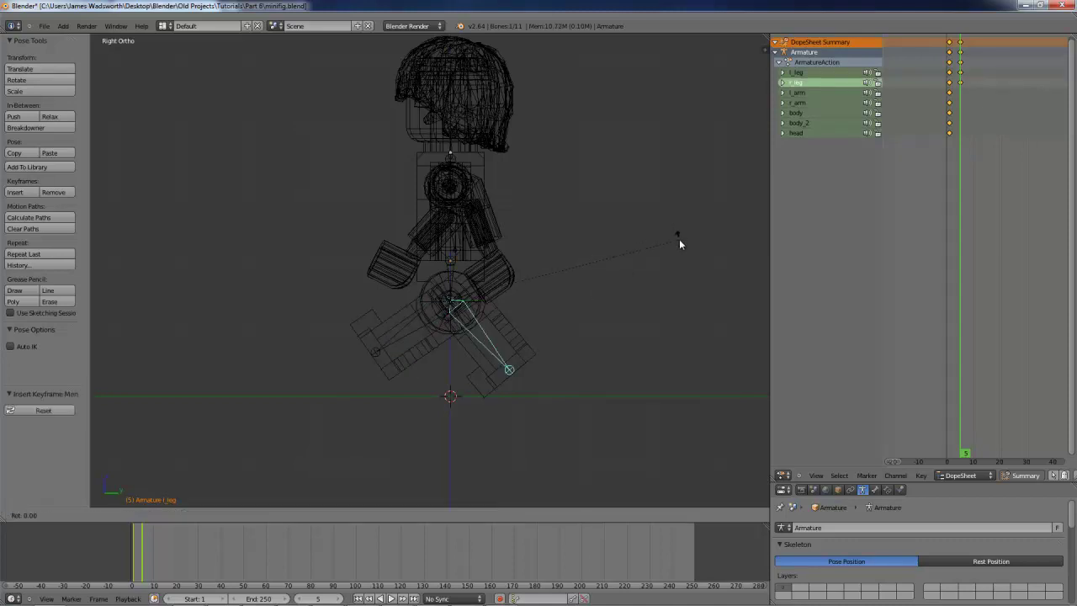
{"action": "left_click", "coordinate": [681, 243]}
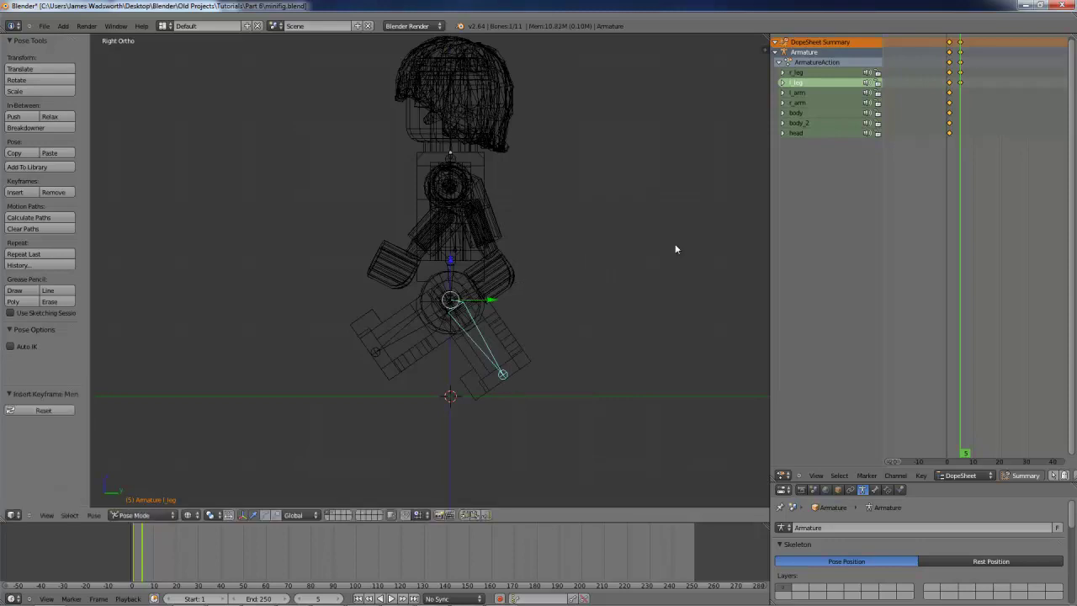
Go back to frame 1, rotate the right leg bone -10° to lower it, and insert a keyframe for it.
{"action": "key", "text": "Left"}
{"action": "key", "text": "Left"}
{"action": "key", "text": "Left"}
{"action": "key", "text": "Left"}
{"action": "key", "text": "Left"}
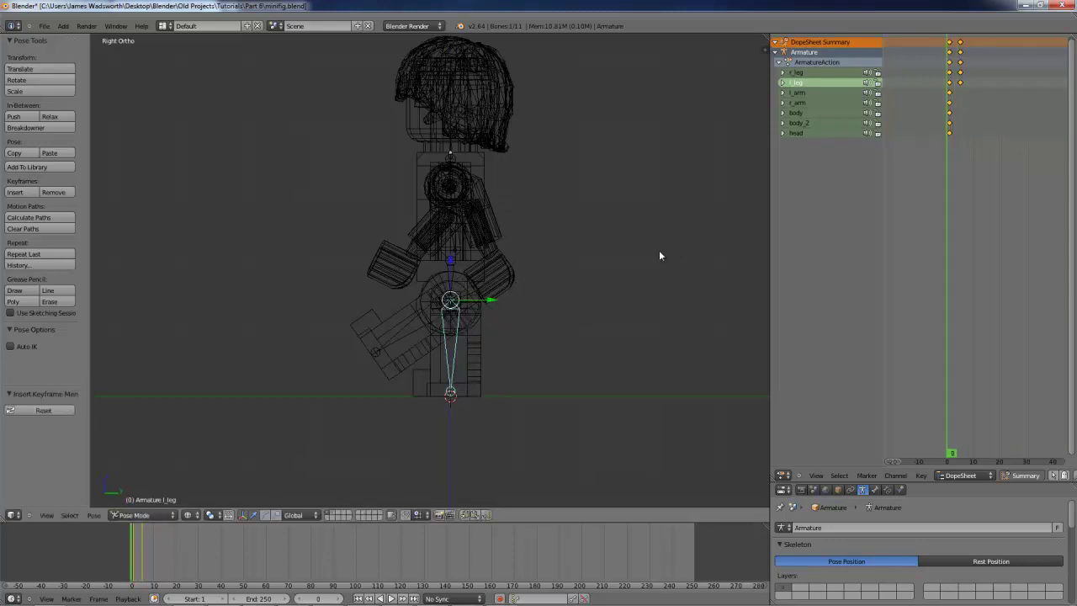
{"action": "right_click", "coordinate": [417, 318]}
{"action": "key", "text": "r"}
{"action": "right_click", "coordinate": [401, 284]}
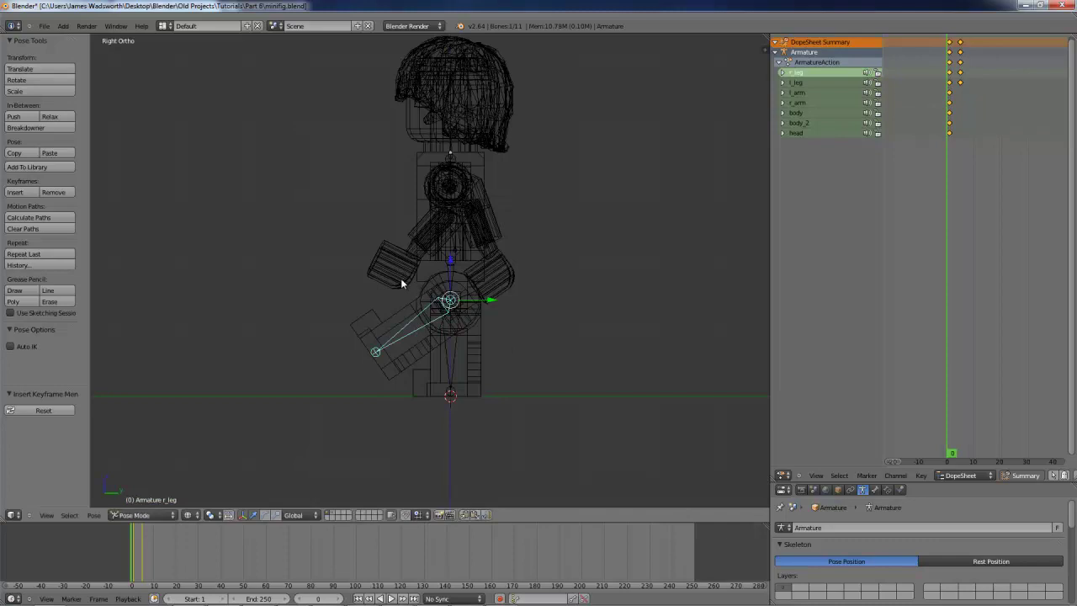
{"action": "key", "text": "Right"}
{"action": "type", "text": "r"}
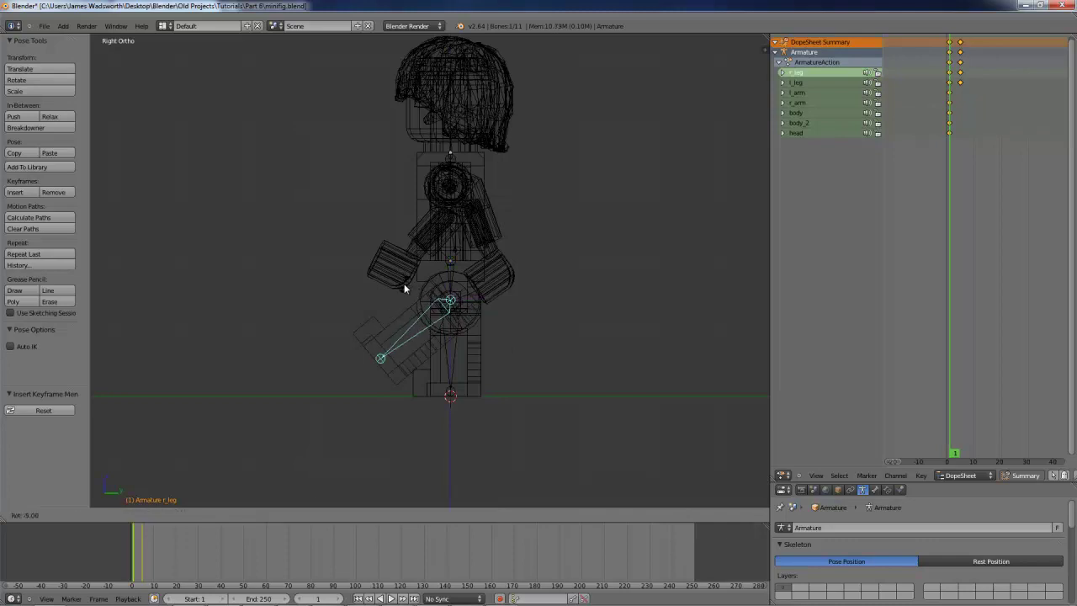
{"action": "type", "text": "-10"}
{"action": "key", "text": "Return"}
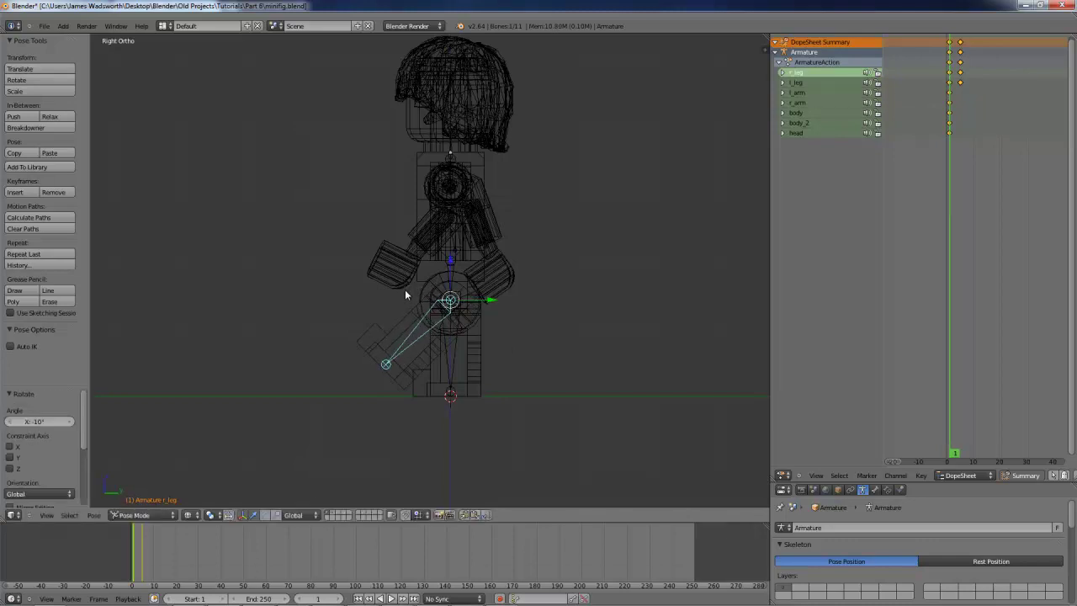
{"action": "key", "text": "i"}
{"action": "left_click", "coordinate": [405, 291]}
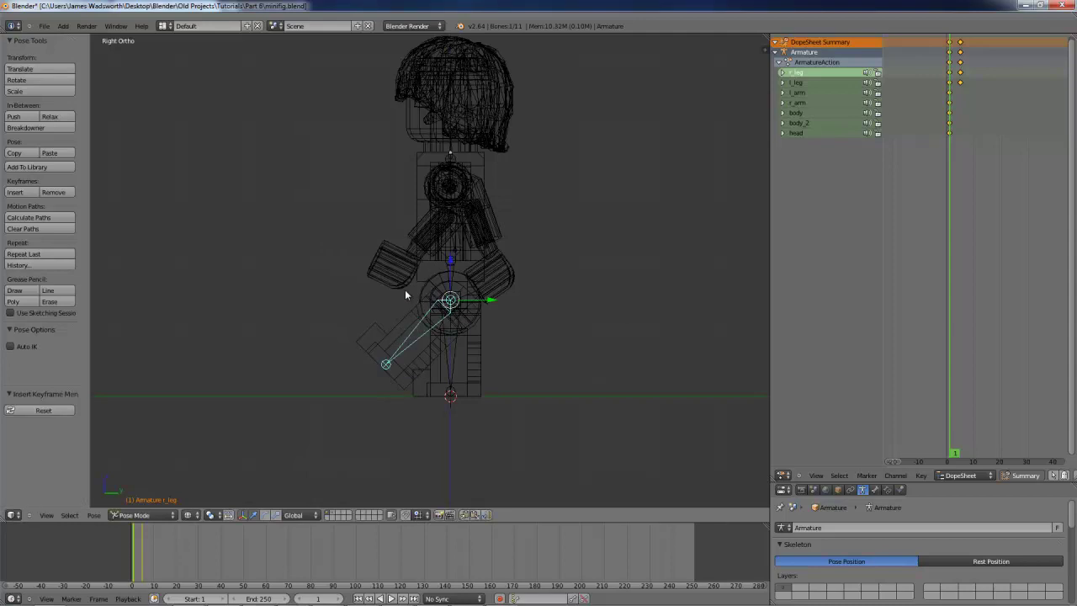
{"action": "key", "text": "Right"}
{"action": "key", "text": "Right"}
{"action": "key", "text": "Right"}
{"action": "key", "text": "Right"}
{"action": "right_click", "coordinate": [453, 192]}
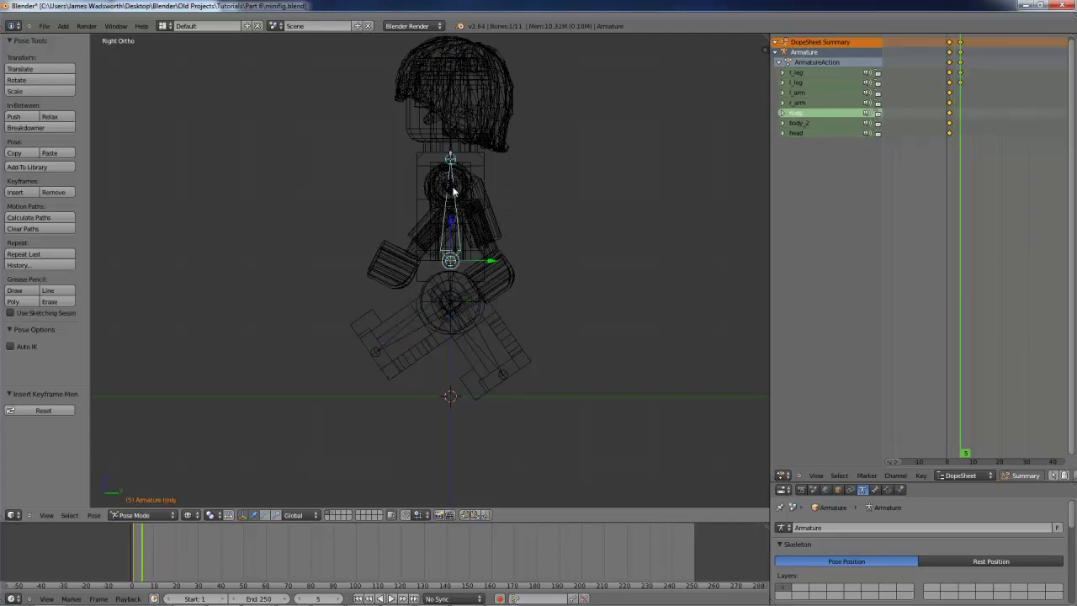
{"action": "right_click", "coordinate": [453, 192]}
{"action": "key", "text": "r"}
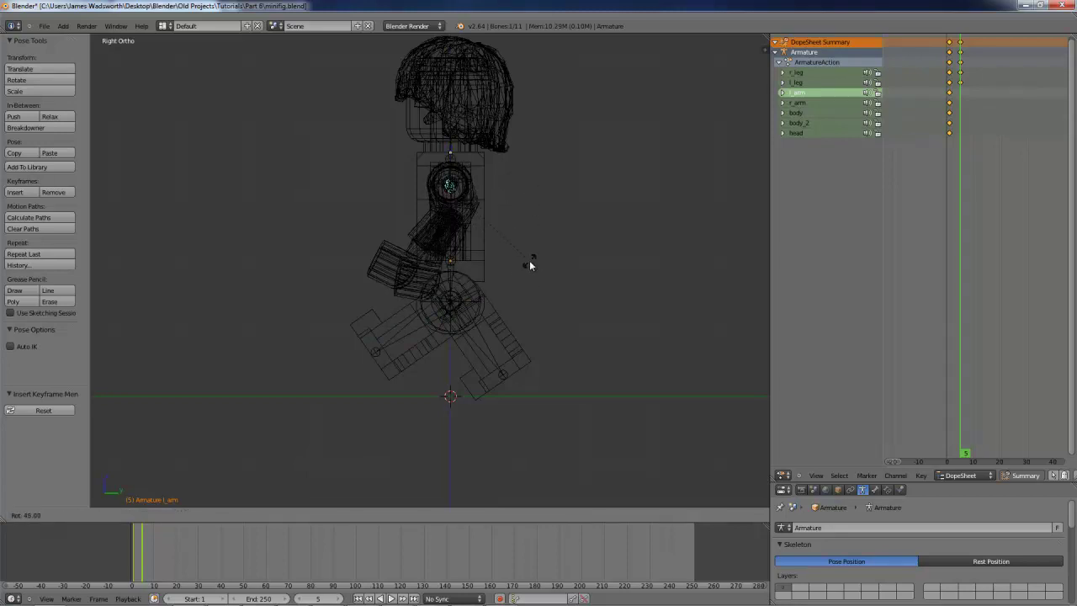
{"action": "left_click", "coordinate": [529, 266]}
Show the model shaded and step between frames 5 and 1 to examine the leg motion.
{"action": "key", "text": "z"}
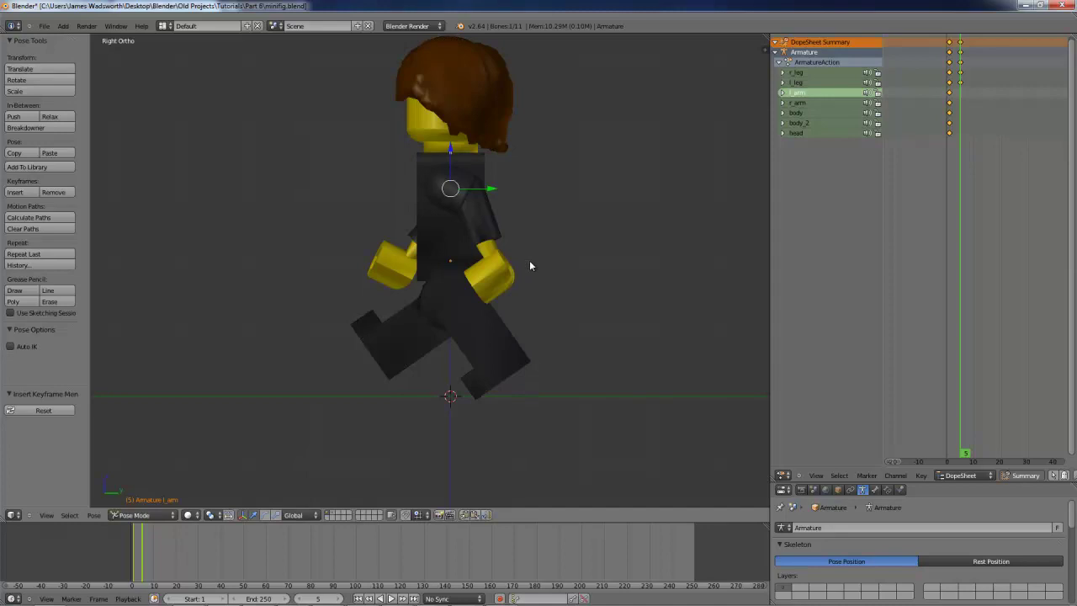
{"action": "key", "text": "Left"}
{"action": "key", "text": "Left"}
{"action": "key", "text": "Left"}
{"action": "key", "text": "Left"}
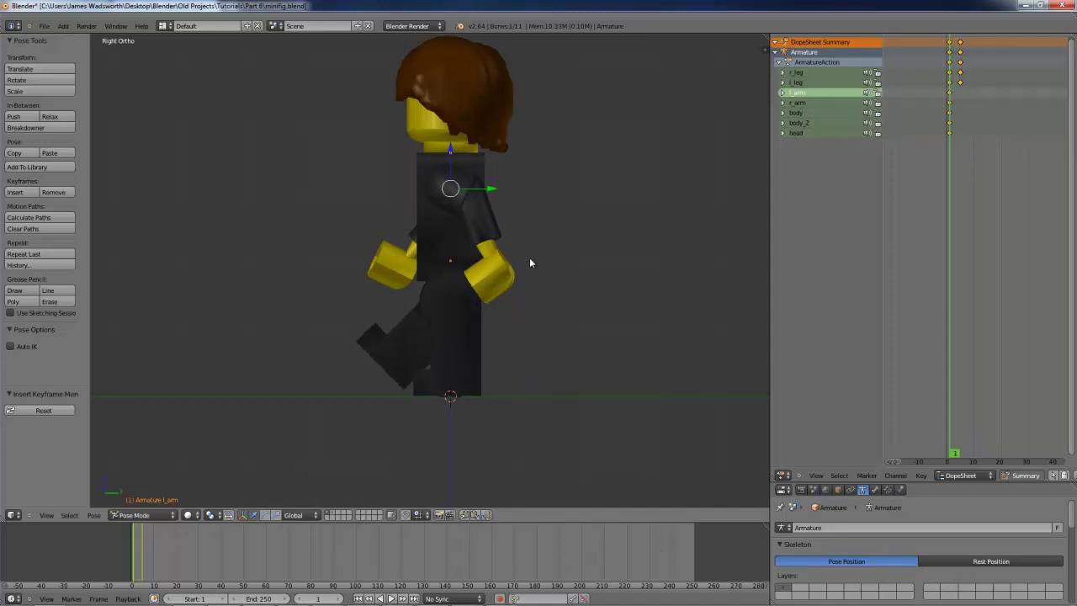
{"action": "key", "text": "Right"}
{"action": "key", "text": "Right"}
{"action": "key", "text": "Right"}
{"action": "key", "text": "Right"}
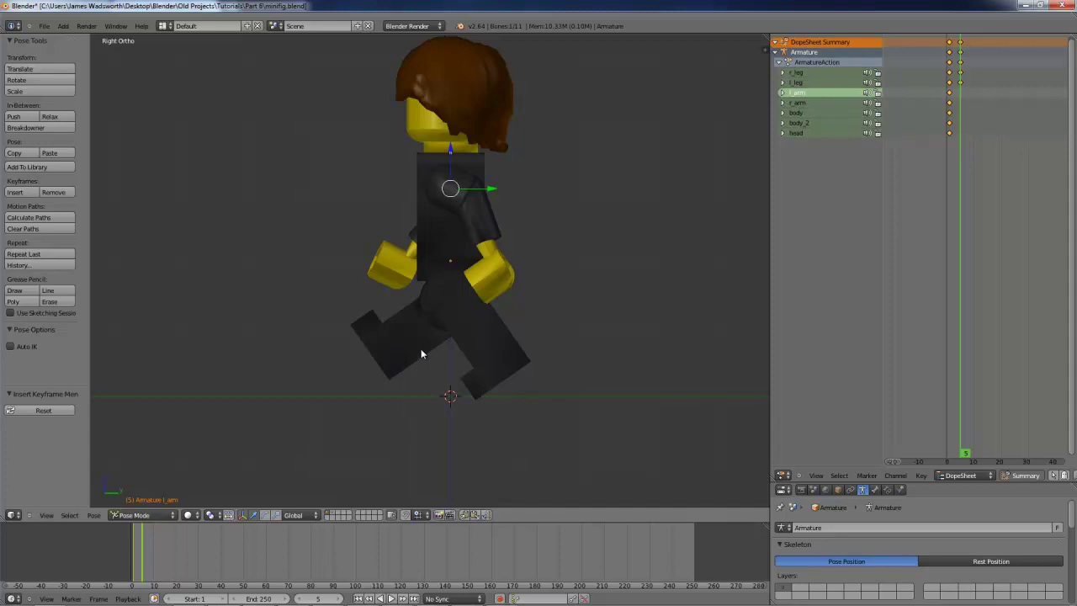
Rotate the right leg bone -15° at frame 5 in wireframe display and insert a LocRot keyframe for it.
{"action": "right_click", "coordinate": [398, 336]}
{"action": "key", "text": "z"}
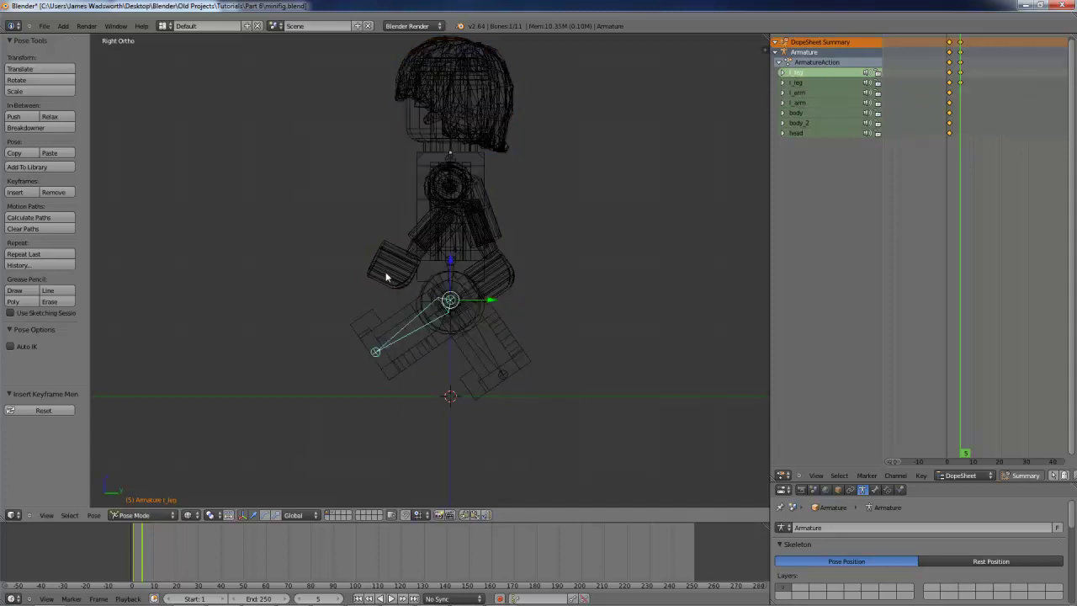
{"action": "key", "text": "r"}
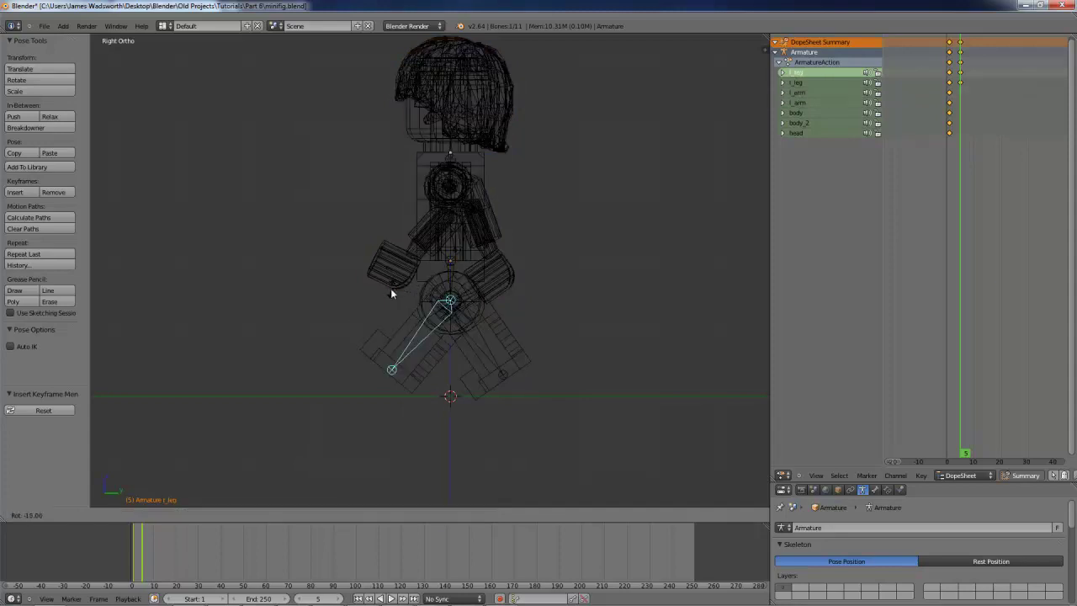
{"action": "left_click", "coordinate": [390, 288]}
{"action": "key", "text": "i"}
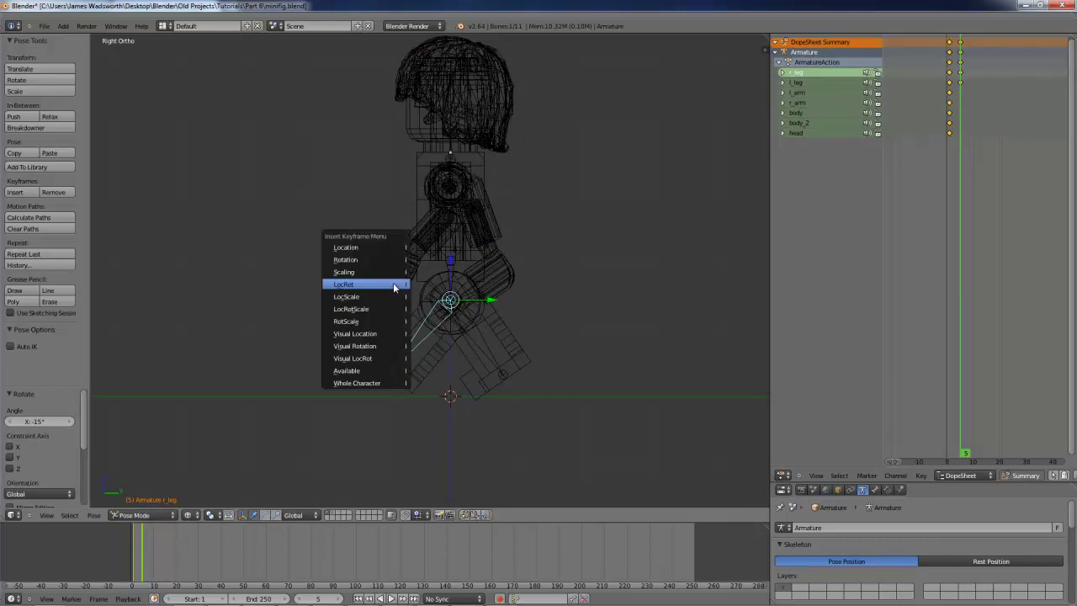
{"action": "left_click", "coordinate": [393, 284]}
Rotate the left leg bone -10° at frame 5 and insert a LocRot keyframe for it.
{"action": "right_click", "coordinate": [507, 361]}
{"action": "key", "text": "r"}
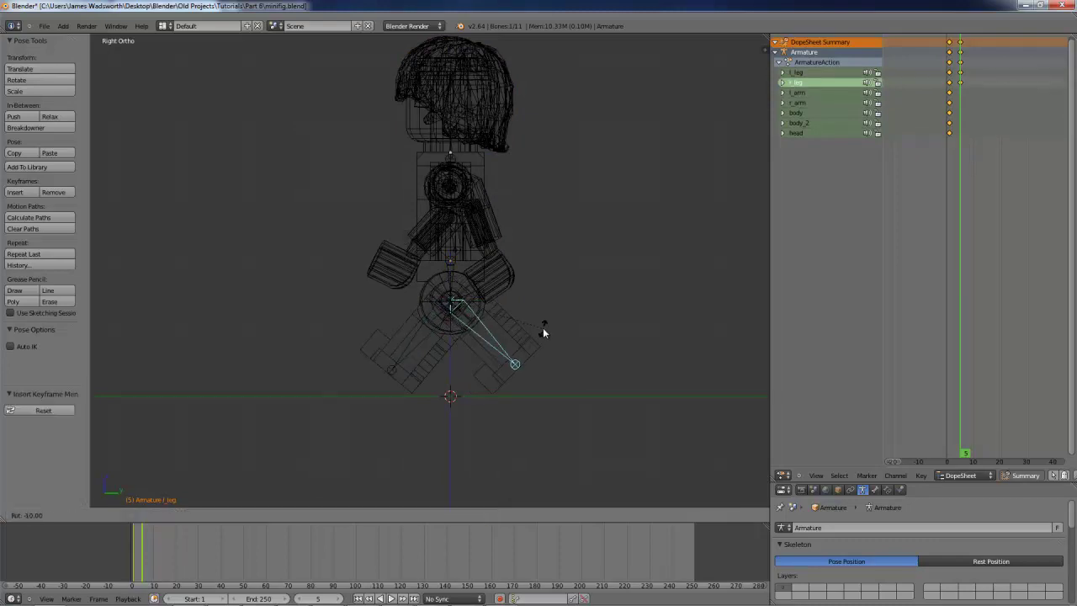
{"action": "left_click", "coordinate": [543, 332]}
{"action": "key", "text": "i"}
{"action": "left_click", "coordinate": [544, 329]}
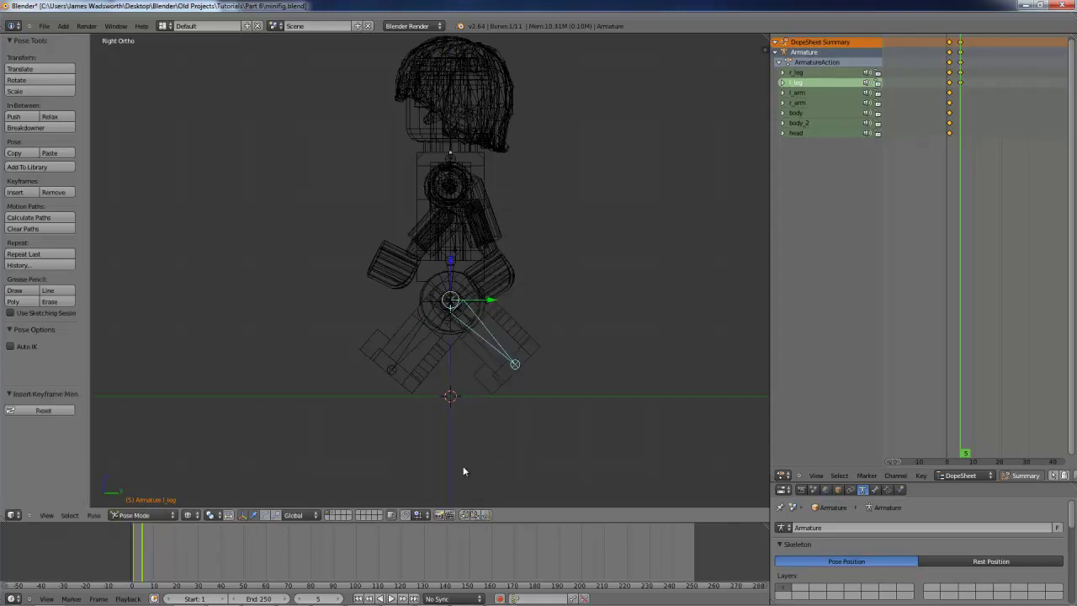
Undo the last rotations and keyframes of both leg bones at frame 5.
{"action": "key", "text": "ctrl+z"}
{"action": "key", "text": "ctrl+z"}
{"action": "key", "text": "ctrl+z"}
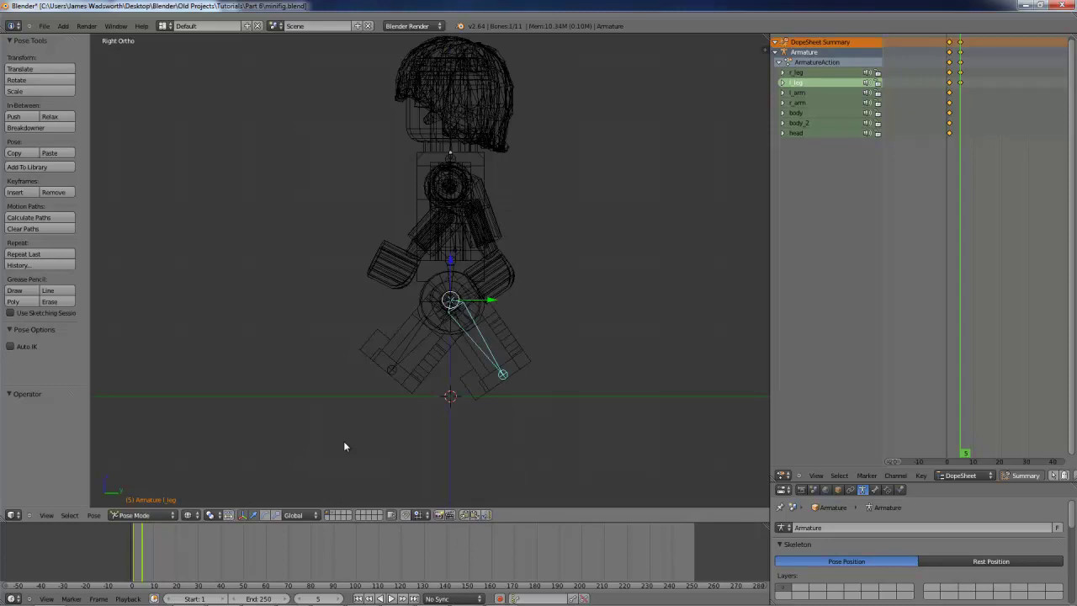
{"action": "key", "text": "ctrl+z"}
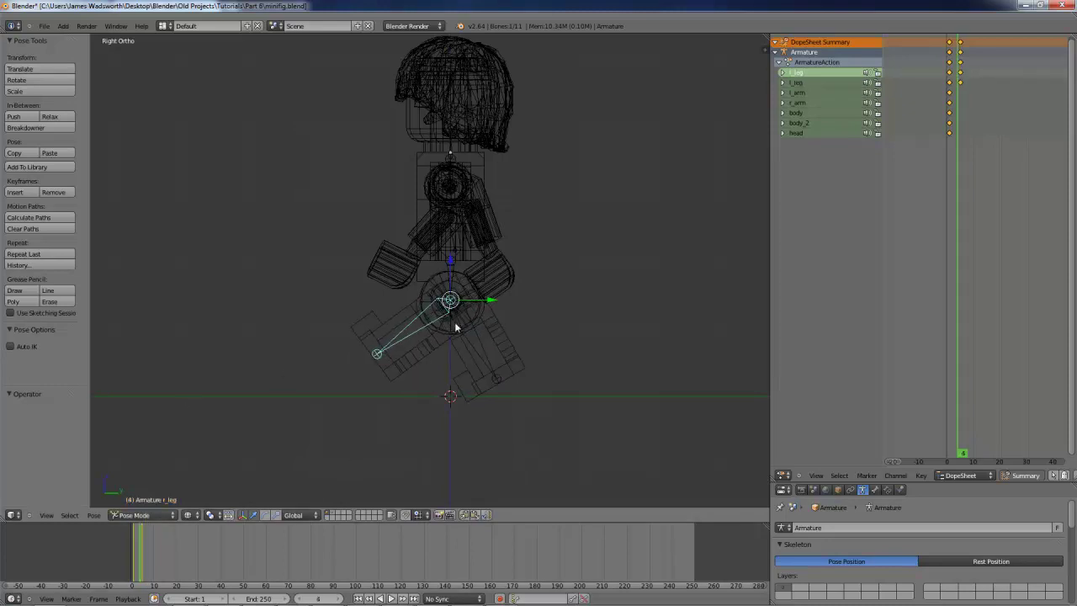
Move all the keyframes at frame 1 back to frame 0 in the dope sheet.
{"action": "key", "text": "Right"}
{"action": "key", "text": "Right"}
{"action": "key", "text": "Right"}
{"action": "key", "text": "Right"}
{"action": "key", "text": "Right"}
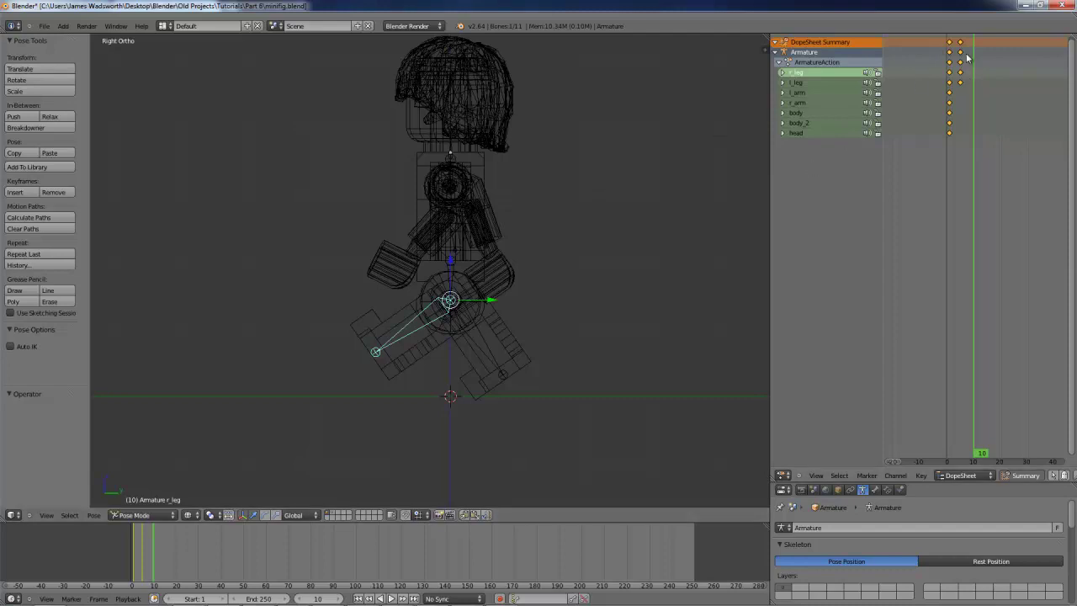
{"action": "key", "text": "a"}
{"action": "left_click_drag", "start_coordinate": [954, 37], "coordinate": [936, 172]}
{"action": "key", "text": "g"}
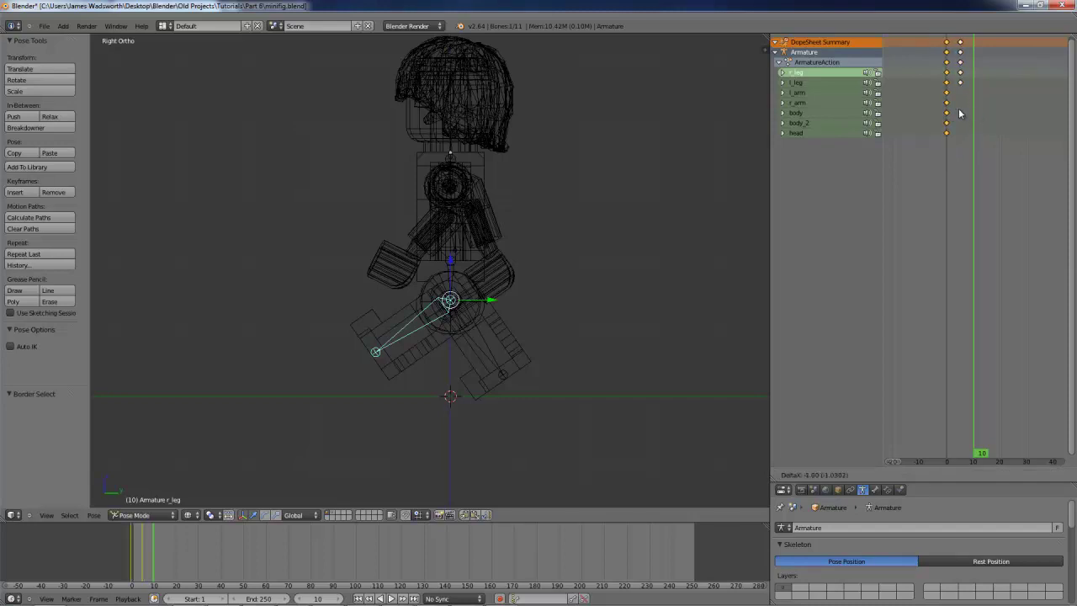
{"action": "left_click", "coordinate": [959, 113]}
{"action": "left_click", "coordinate": [947, 106]}
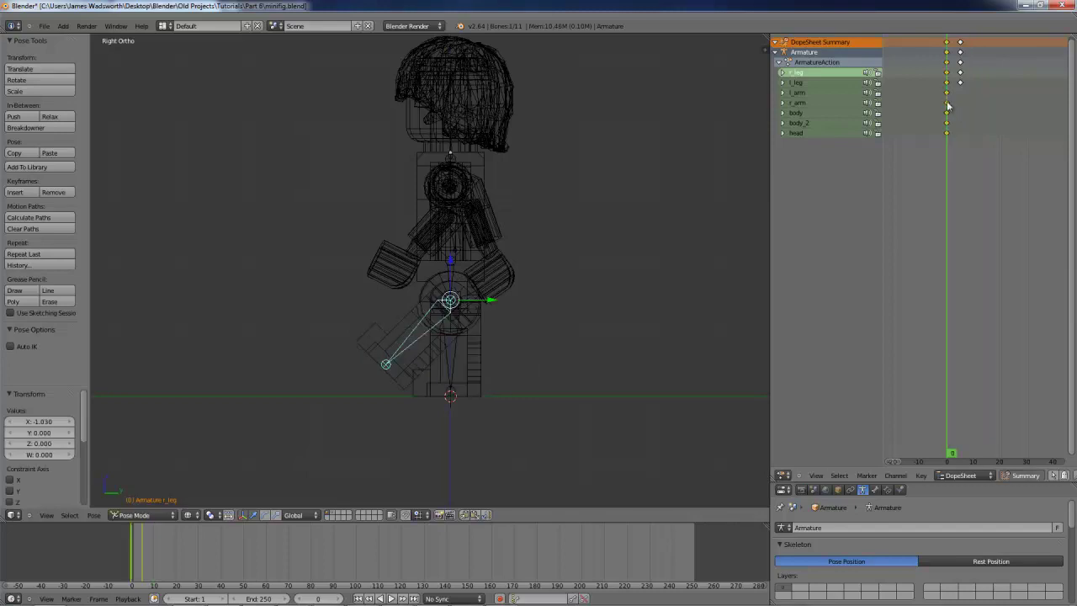
At frame 10, rotate the right leg bone -55° so it stands upright and insert a keyframe for it.
{"action": "key", "text": "alt+a"}
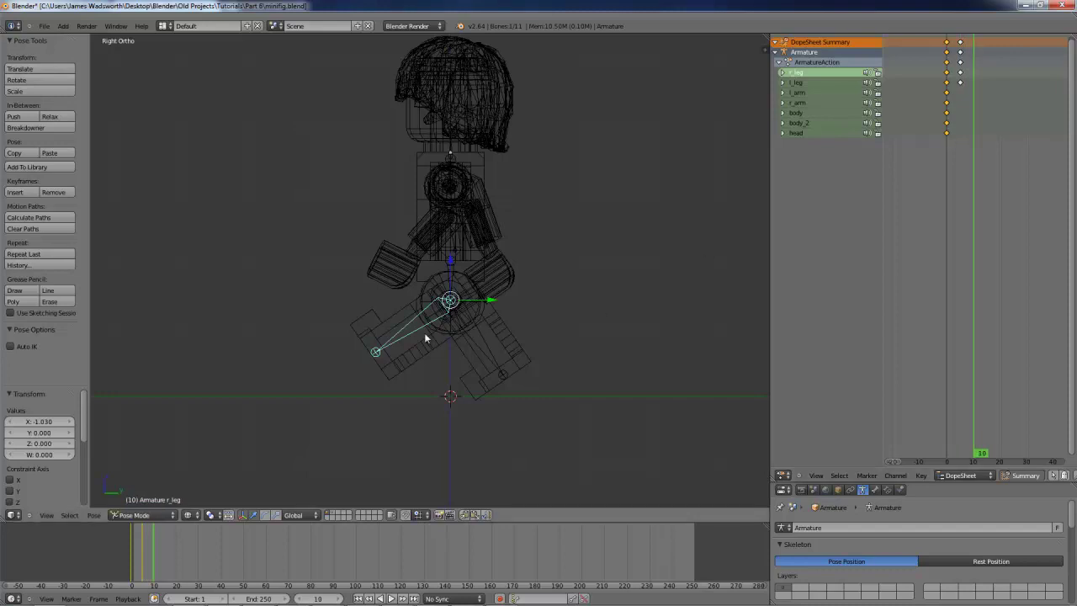
{"action": "key", "text": "r"}
{"action": "left_click", "coordinate": [465, 348]}
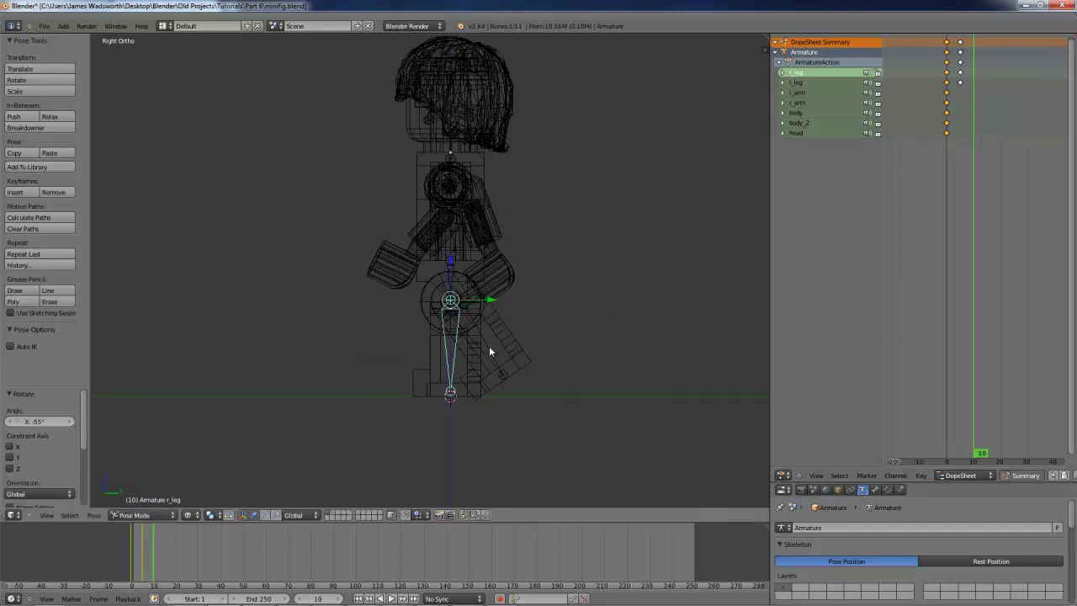
{"action": "key", "text": "i"}
{"action": "left_click", "coordinate": [488, 346]}
Rotate the left leg bone further backward at frame 10 and insert a keyframe for it.
{"action": "right_click", "coordinate": [488, 346]}
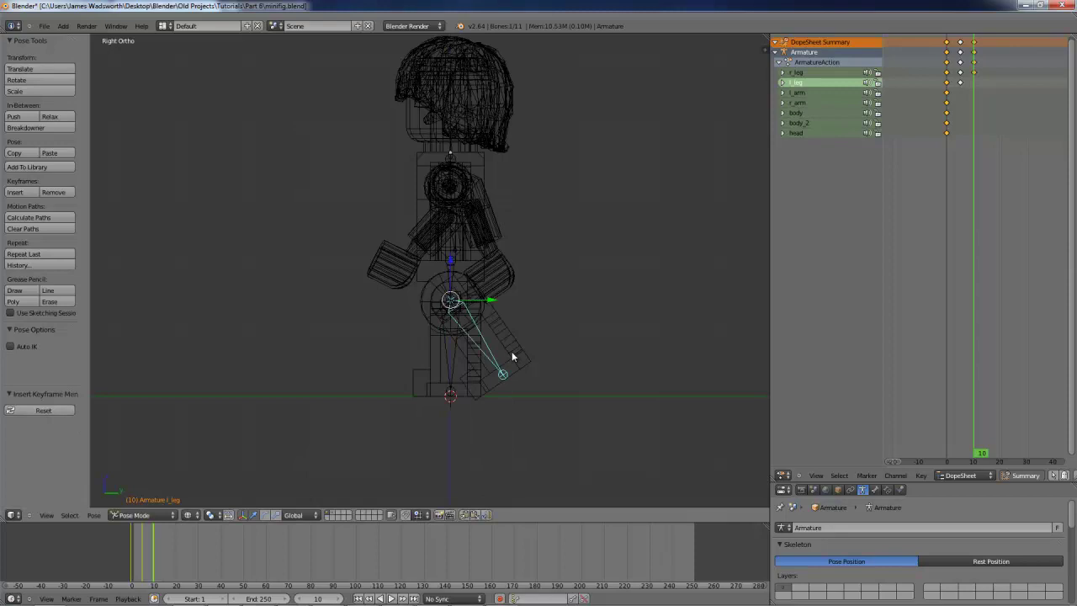
{"action": "key", "text": "r"}
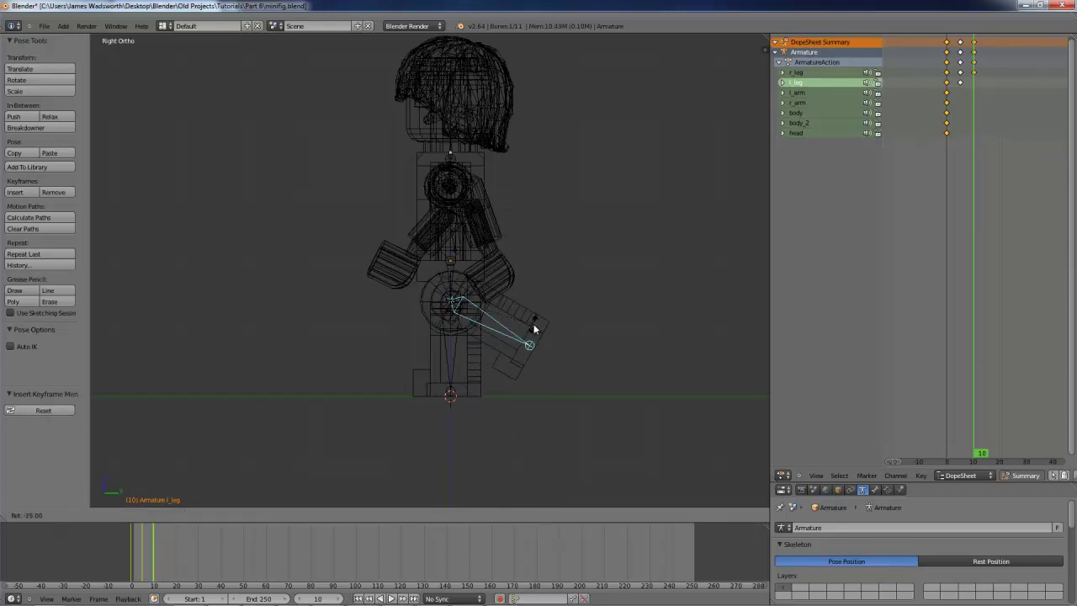
{"action": "left_click", "coordinate": [535, 333]}
{"action": "key", "text": "i"}
{"action": "left_click", "coordinate": [535, 333]}
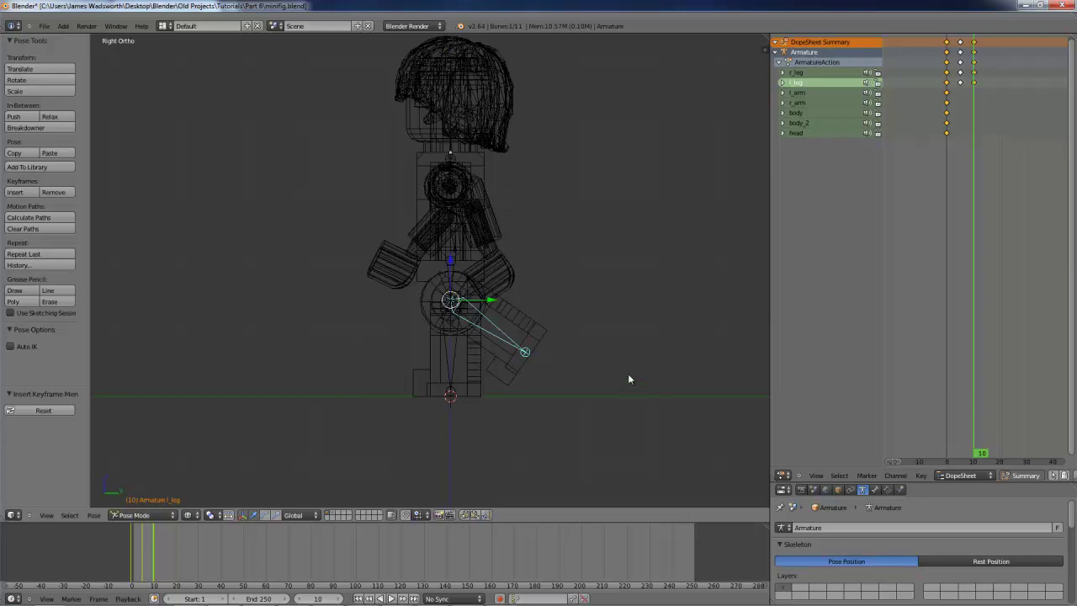
Advance to frame 15, swing the left leg bone forward 105°, and insert a keyframe for it.
{"action": "key", "text": "Right"}
{"action": "key", "text": "Right"}
{"action": "key", "text": "Right"}
{"action": "key", "text": "Right"}
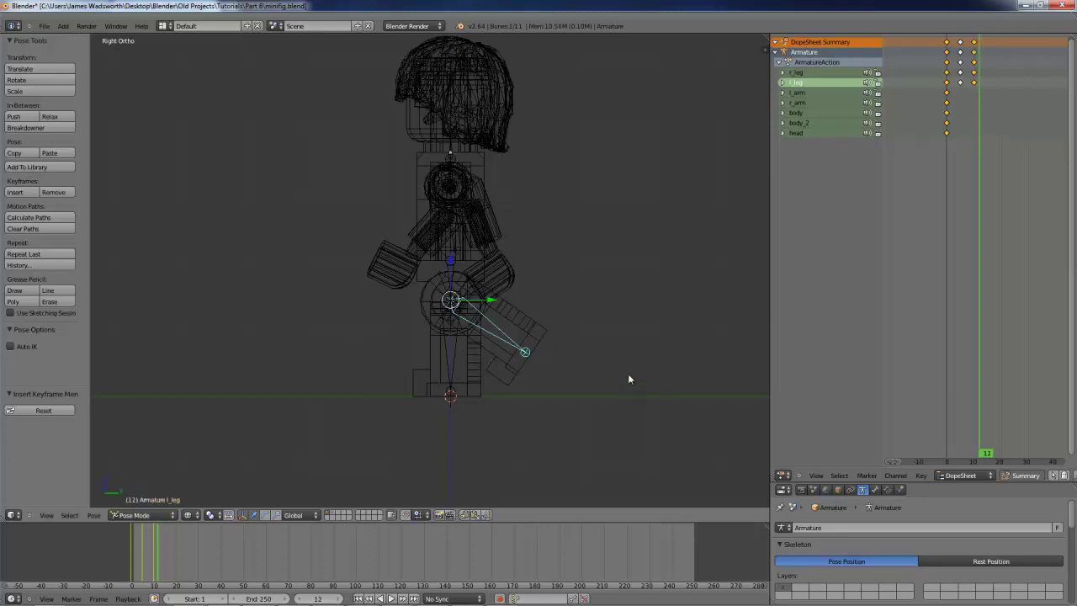
{"action": "key", "text": "Right"}
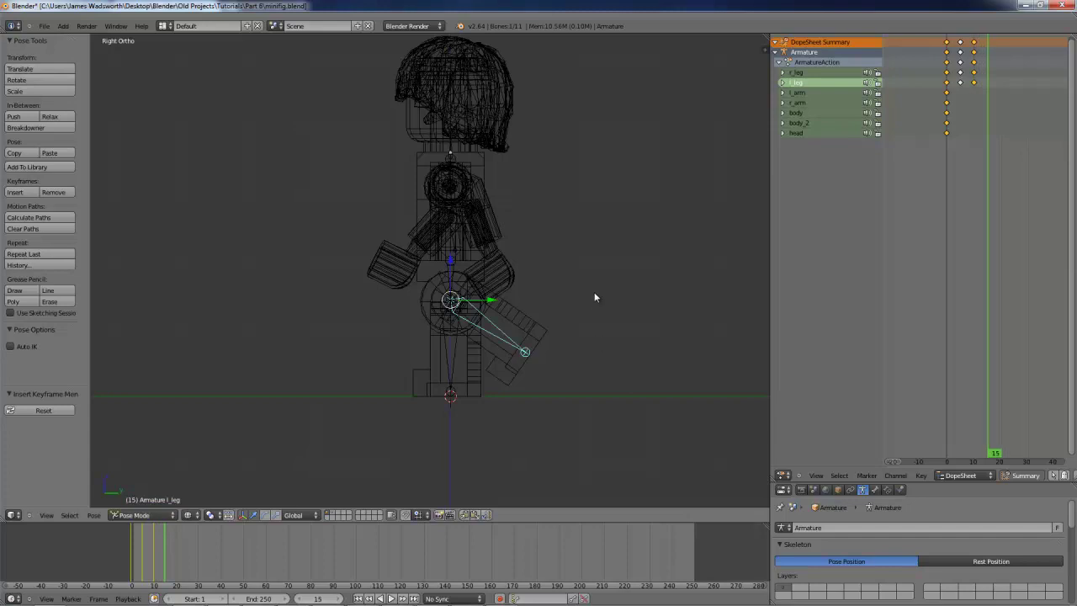
{"action": "key", "text": "r"}
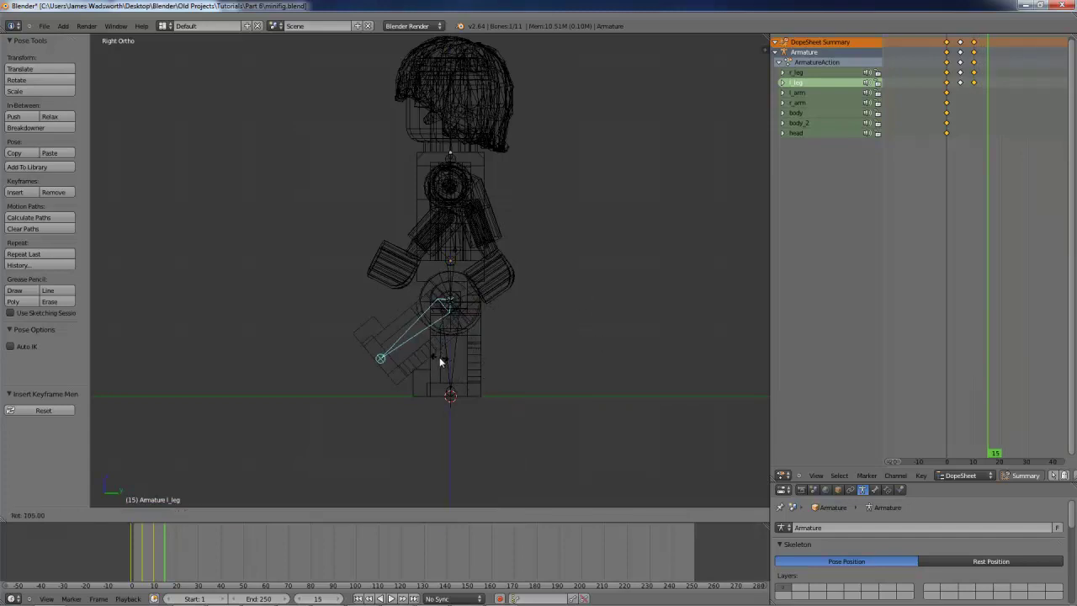
{"action": "left_click", "coordinate": [439, 362]}
{"action": "key", "text": "i"}
{"action": "left_click", "coordinate": [439, 360]}
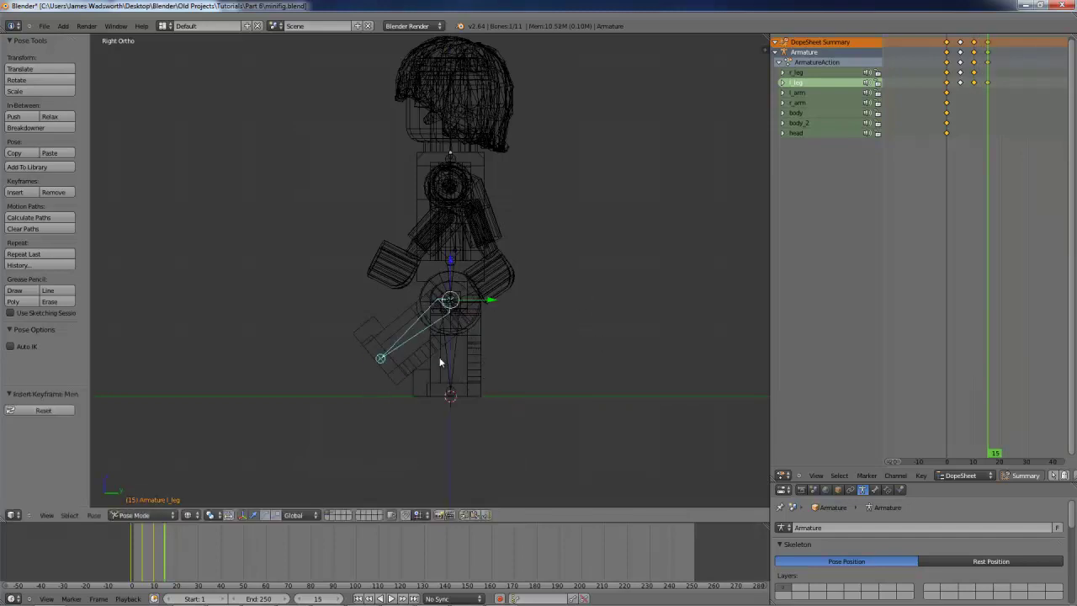
Try rotating the right leg bone -20° at frame 20, then return to frame 15 without keyframing it.
{"action": "key", "text": "Right"}
{"action": "key", "text": "Right"}
{"action": "key", "text": "Right"}
{"action": "key", "text": "Right"}
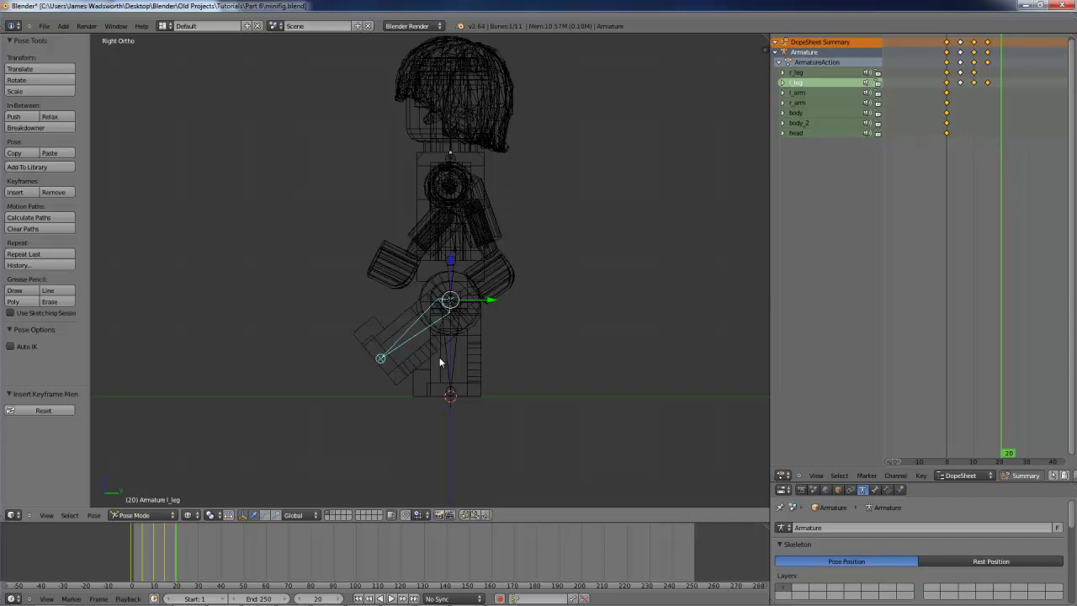
{"action": "right_click", "coordinate": [446, 360]}
{"action": "key", "text": "r"}
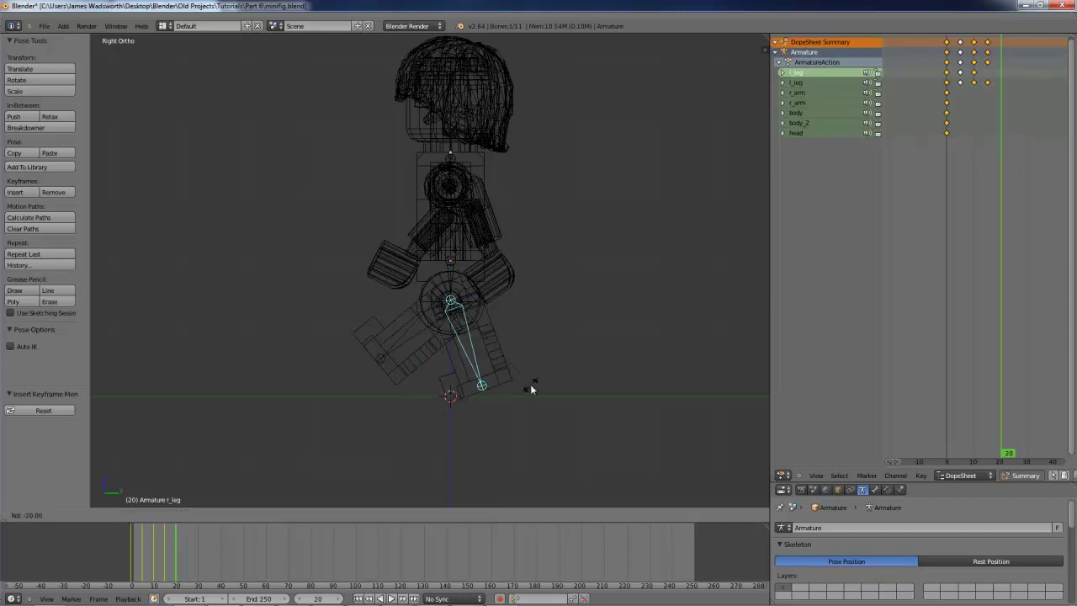
{"action": "key", "text": "Return"}
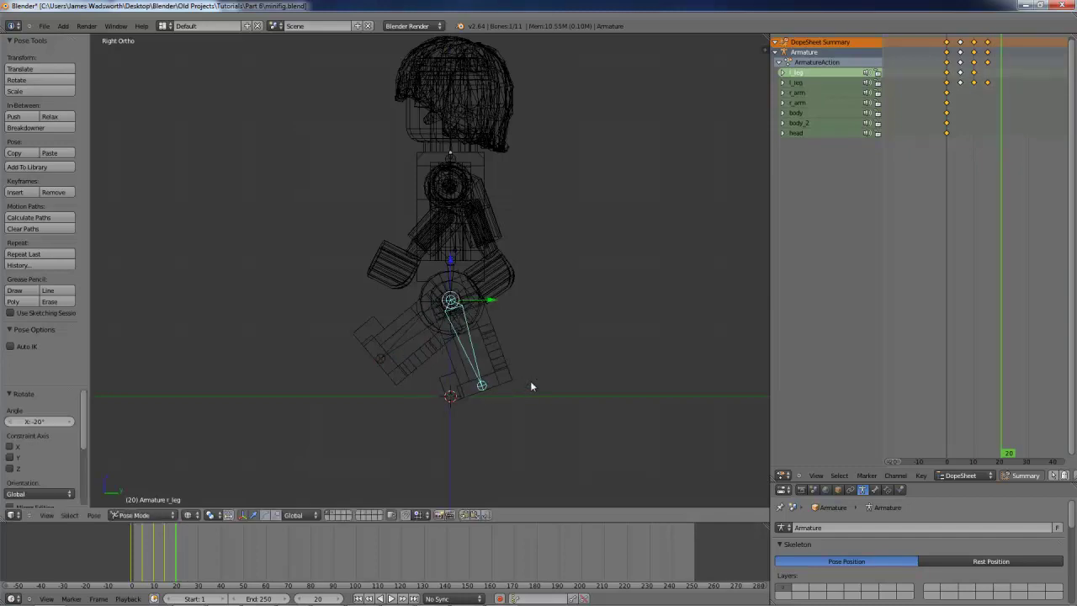
{"action": "key", "text": "Left"}
{"action": "key", "text": "Left"}
{"action": "key", "text": "Left"}
{"action": "key", "text": "Left"}
{"action": "key", "text": "Left"}
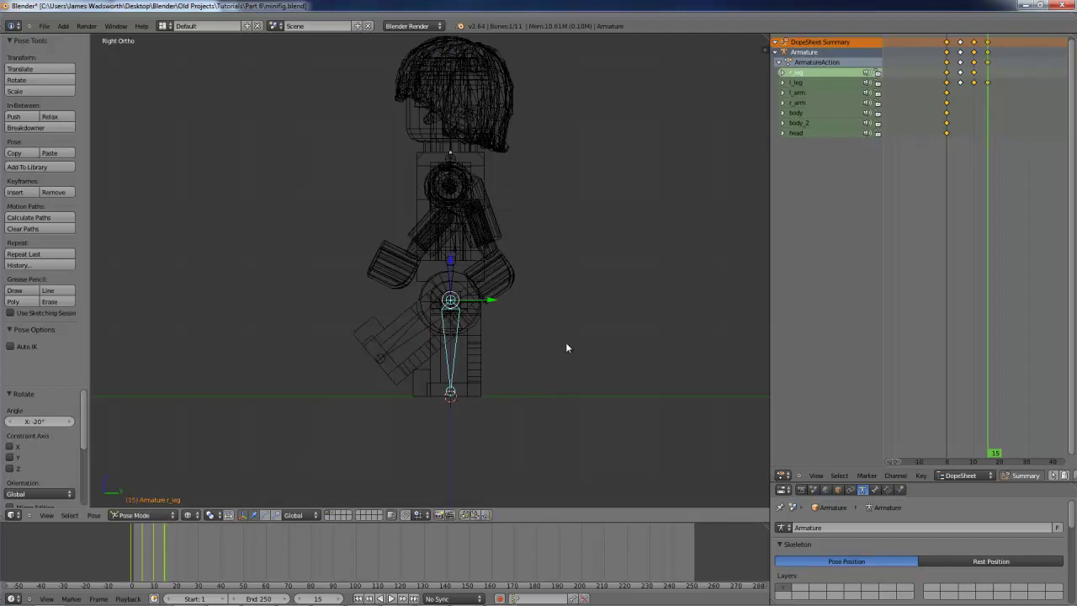
Step back to frame 10 and forward to frame 15 to compare the right leg's pose.
{"action": "key", "text": "r"}
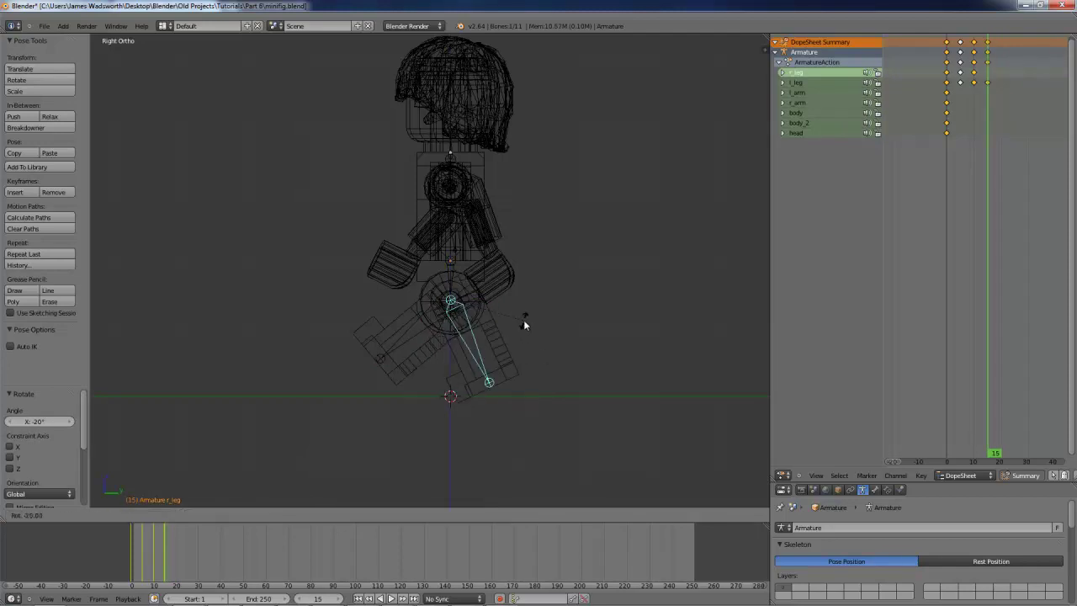
{"action": "key", "text": "Escape"}
{"action": "key", "text": "Left"}
{"action": "key", "text": "Left"}
{"action": "key", "text": "Left"}
{"action": "key", "text": "Left"}
{"action": "key", "text": "Left"}
{"action": "key", "text": "Right"}
{"action": "key", "text": "Right"}
{"action": "key", "text": "Right"}
{"action": "key", "text": "Right"}
{"action": "key", "text": "Right"}
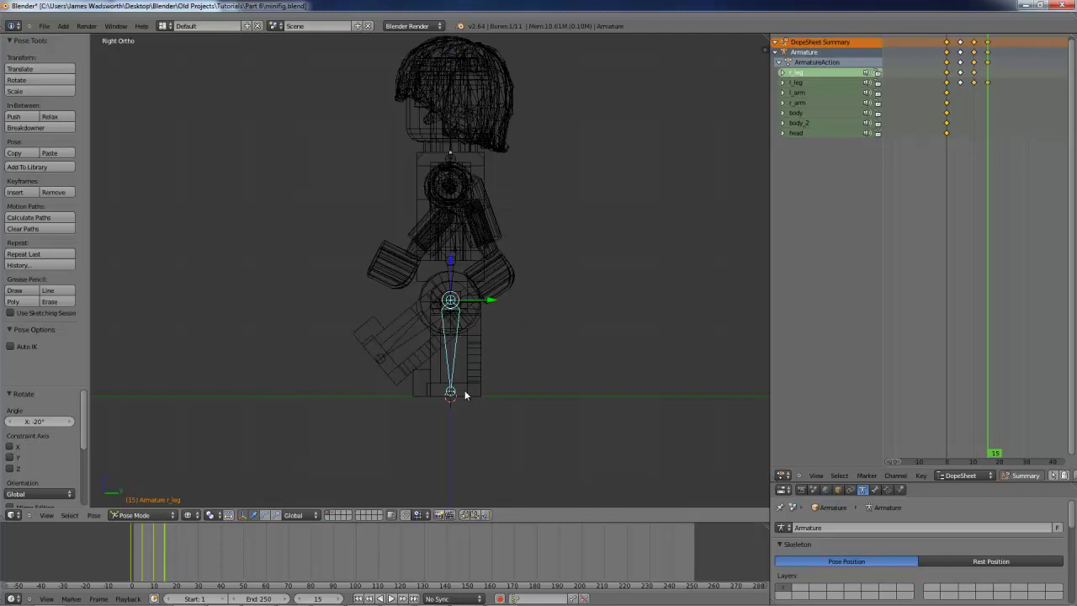
Insert a keyframe for the right leg bone in its upright pose at frame 15.
{"action": "key", "text": "r"}
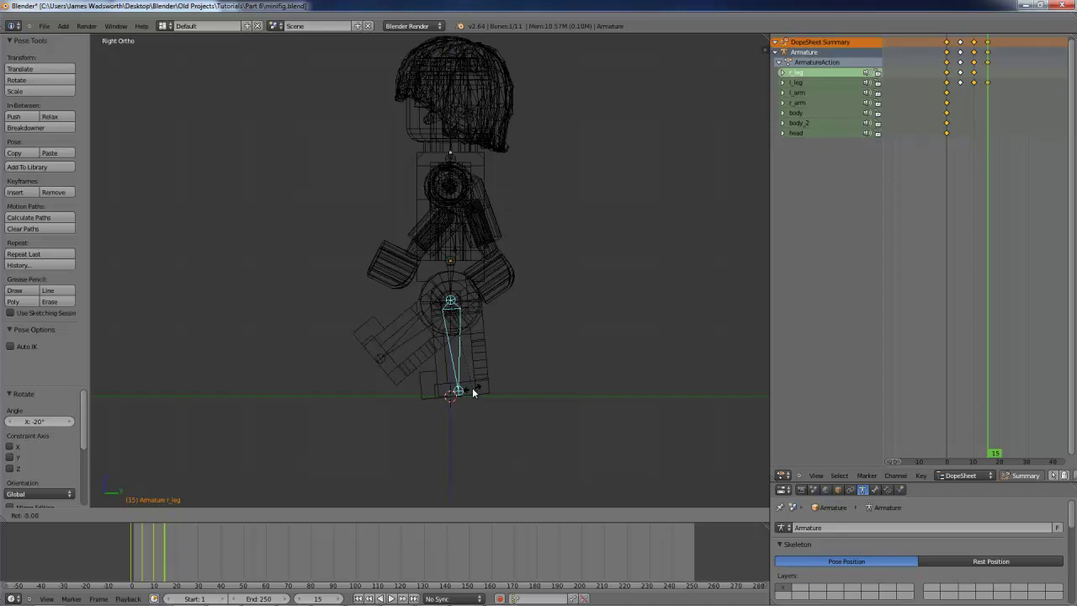
{"action": "key", "text": "Escape"}
{"action": "key", "text": "alt+a"}
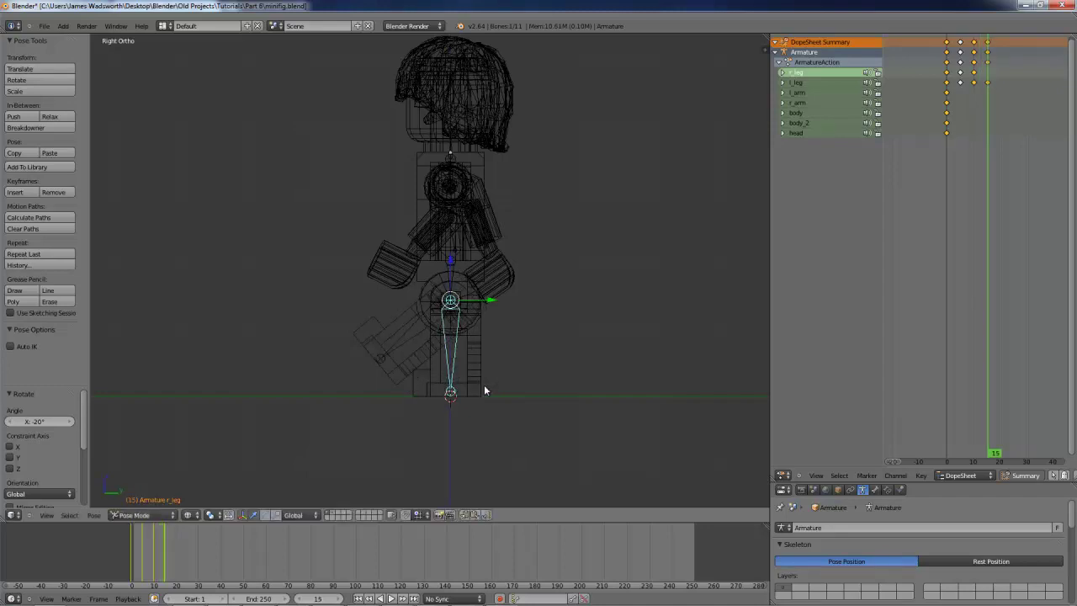
{"action": "key", "text": "i"}
{"action": "left_click", "coordinate": [484, 385]}
Advance to frame 20, rotate the right leg bone backward, and insert a keyframe for it.
{"action": "key", "text": "Right"}
{"action": "key", "text": "Right"}
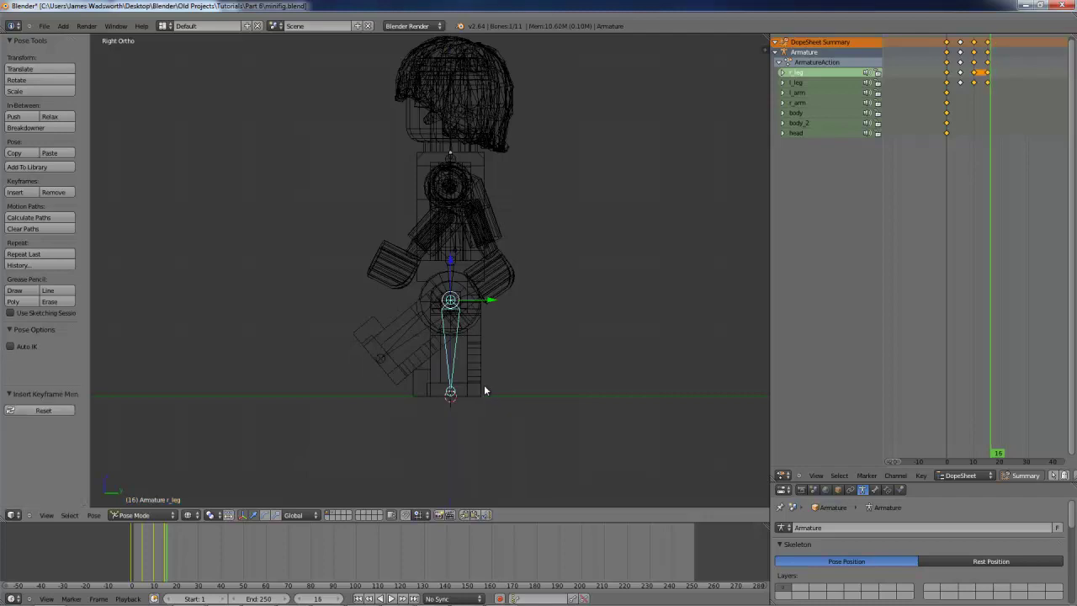
{"action": "key", "text": "Right"}
{"action": "key", "text": "Right"}
{"action": "key", "text": "Right"}
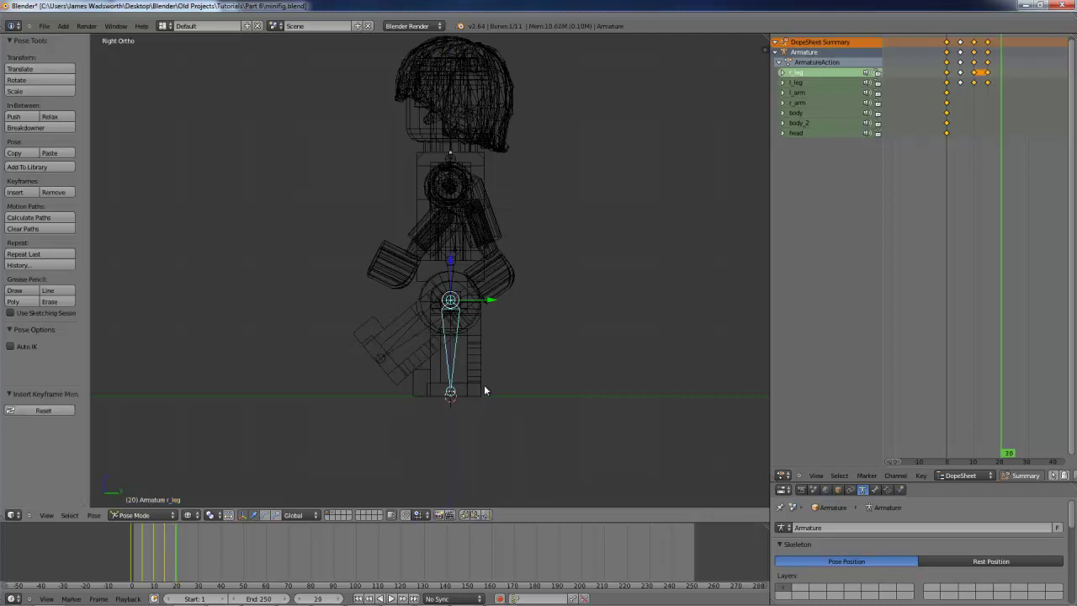
{"action": "key", "text": "r"}
{"action": "left_click", "coordinate": [542, 385]}
{"action": "key", "text": "i"}
{"action": "left_click", "coordinate": [542, 384]}
Raise the left leg bone slightly further forward at frame 20 and insert a keyframe for it.
{"action": "right_click", "coordinate": [405, 332]}
{"action": "key", "text": "r"}
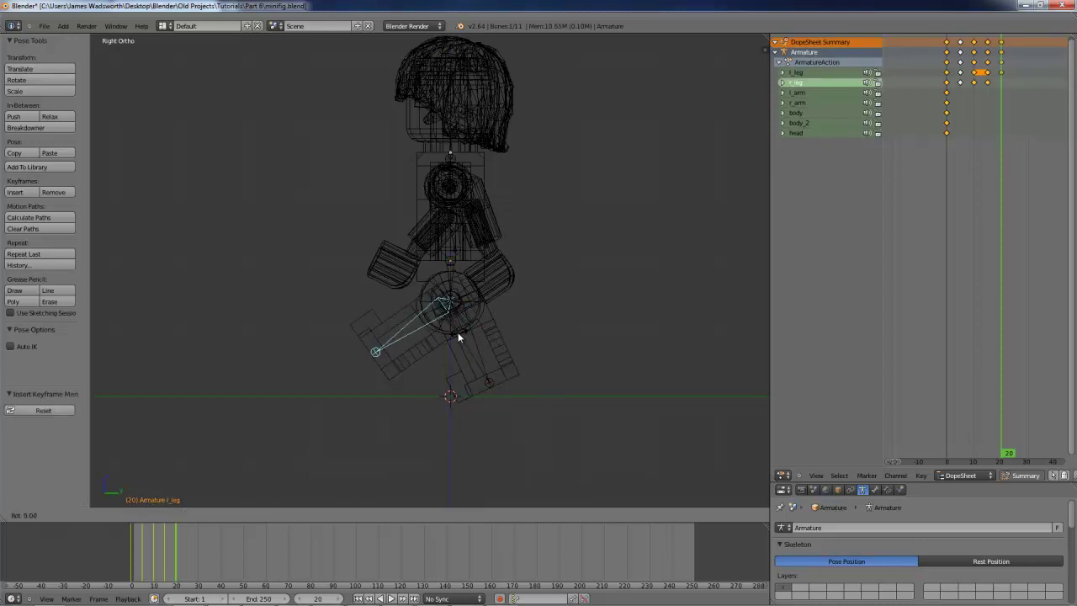
{"action": "left_click", "coordinate": [458, 333]}
{"action": "key", "text": "i"}
{"action": "left_click", "coordinate": [458, 332]}
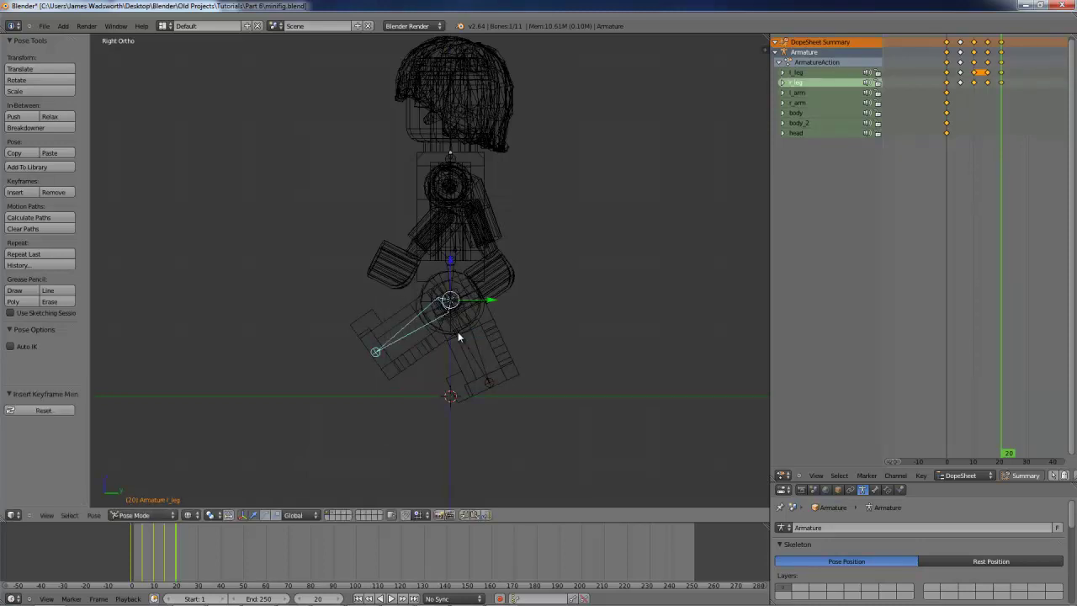
Return to frame 15, lower the left leg bone by 5°, and update its keyframe there.
{"action": "key", "text": "Left"}
{"action": "key", "text": "Left"}
{"action": "key", "text": "Left"}
{"action": "key", "text": "Left"}
{"action": "key", "text": "Left"}
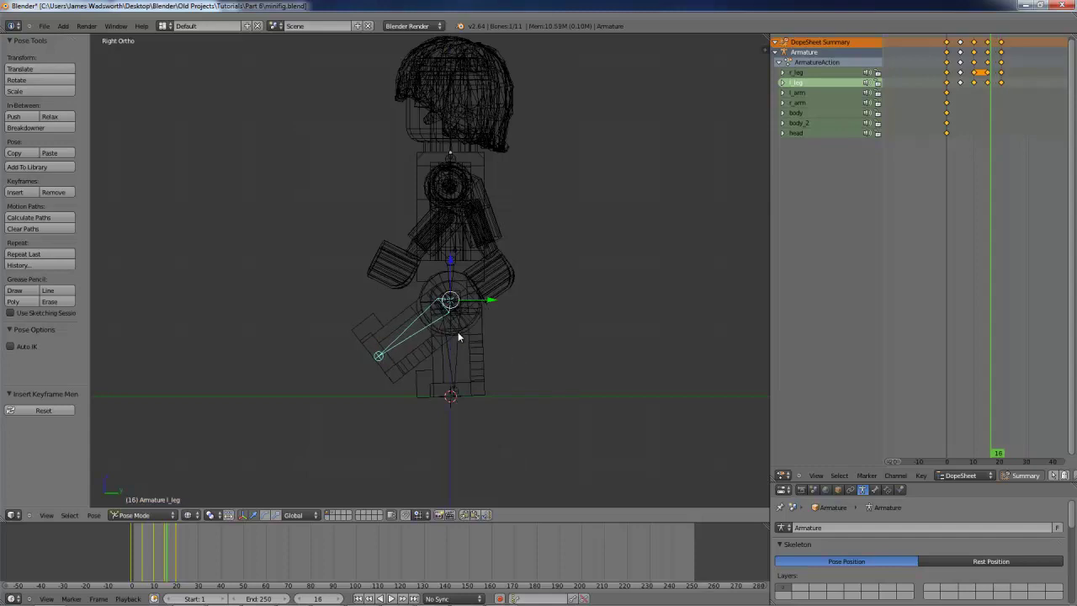
{"action": "key", "text": "r"}
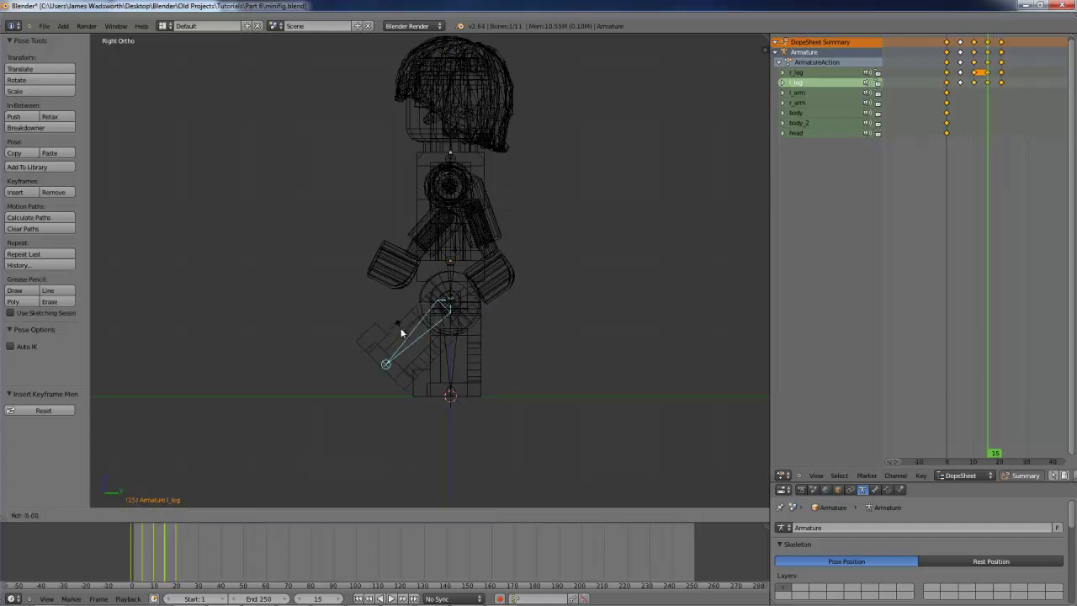
{"action": "left_click", "coordinate": [401, 334]}
{"action": "key", "text": "i"}
{"action": "left_click", "coordinate": [401, 330]}
Step back to frame 0 and forward again to frame 20 to review the leg motion.
{"action": "key", "text": "Left"}
{"action": "key", "text": "Left"}
{"action": "key", "text": "Left"}
{"action": "key", "text": "Left"}
{"action": "key", "text": "Left"}
{"action": "key", "text": "Left"}
{"action": "key", "text": "Left"}
{"action": "key", "text": "Left"}
{"action": "key", "text": "Left"}
{"action": "key", "text": "Left"}
{"action": "key", "text": "Left"}
{"action": "key", "text": "Left"}
{"action": "key", "text": "Left"}
{"action": "key", "text": "Left"}
{"action": "key", "text": "Left"}
{"action": "key", "text": "Right"}
{"action": "key", "text": "Right"}
{"action": "key", "text": "Right"}
{"action": "key", "text": "Right"}
{"action": "key", "text": "Right"}
{"action": "key", "text": "Right"}
{"action": "key", "text": "Right"}
{"action": "key", "text": "Right"}
{"action": "key", "text": "Right"}
{"action": "key", "text": "Right"}
{"action": "key", "text": "Right"}
{"action": "key", "text": "Right"}
{"action": "key", "text": "Right"}
{"action": "key", "text": "Right"}
{"action": "key", "text": "Right"}
{"action": "key", "text": "Right"}
{"action": "key", "text": "Right"}
{"action": "key", "text": "Right"}
{"action": "key", "text": "Right"}
{"action": "key", "text": "Right"}
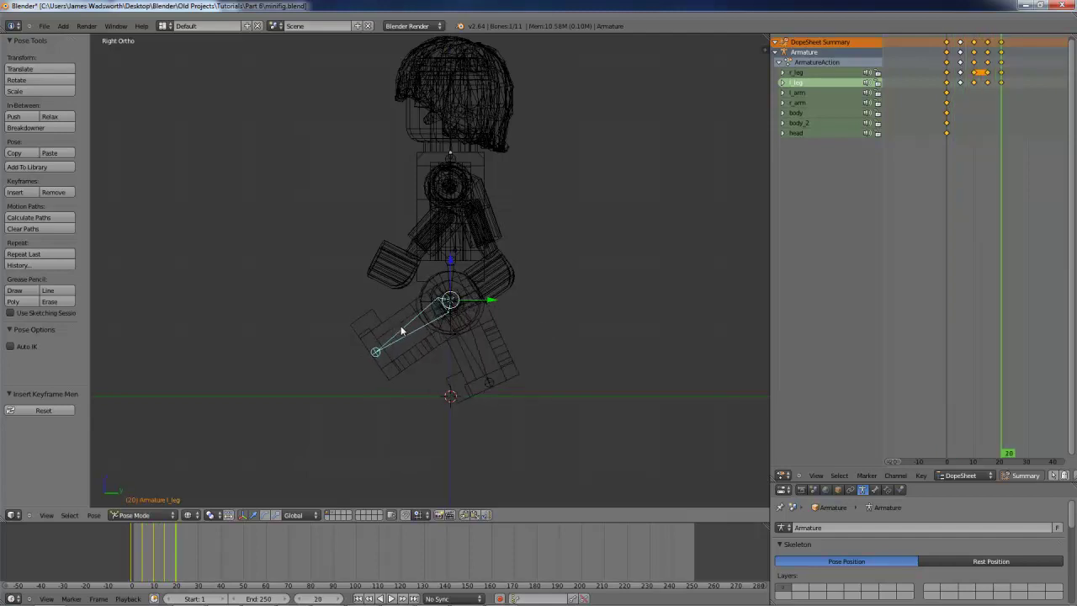
Advance to frame 25, lower the forward-raised left leg bone slightly, and insert a keyframe for it.
{"action": "key", "text": "Right"}
{"action": "key", "text": "Right"}
{"action": "key", "text": "Right"}
{"action": "key", "text": "Right"}
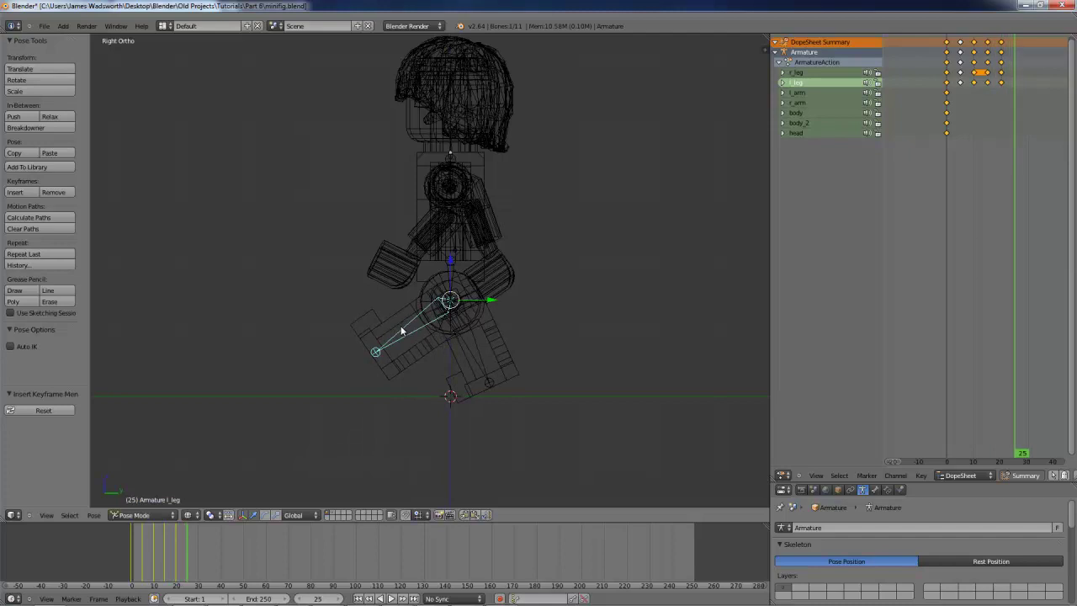
{"action": "key", "text": "Right"}
{"action": "key", "text": "r"}
{"action": "left_click", "coordinate": [518, 338]}
{"action": "key", "text": "i"}
{"action": "left_click", "coordinate": [519, 342]}
Select the right leg bone and step back from frame 25 to frame 0 to compare its pose.
{"action": "right_click", "coordinate": [468, 364]}
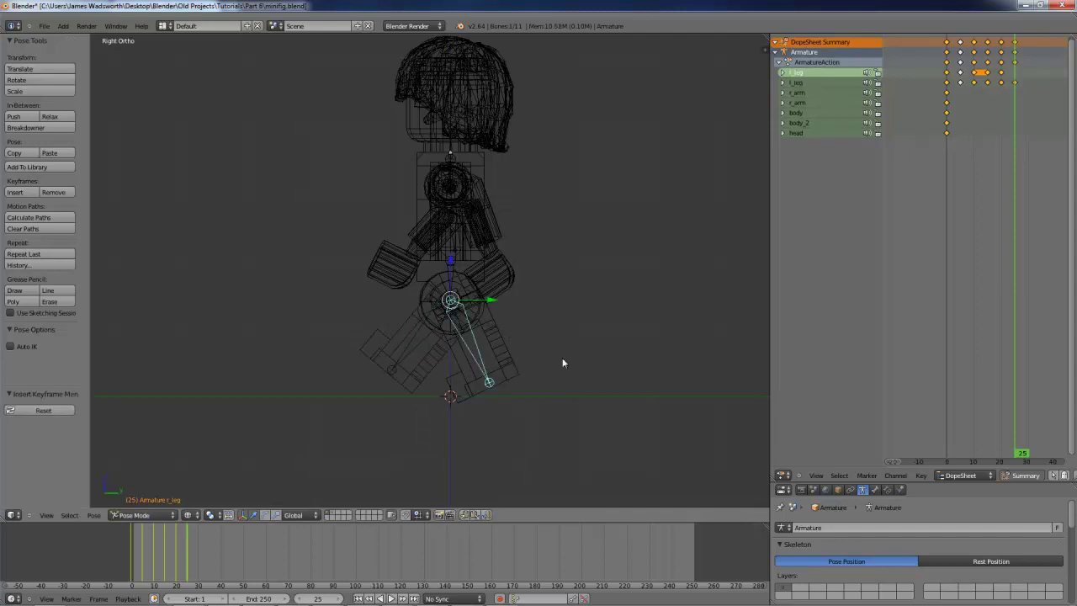
{"action": "key", "text": "Left"}
{"action": "key", "text": "Left"}
{"action": "key", "text": "Left"}
{"action": "key", "text": "Left"}
{"action": "key", "text": "Left"}
{"action": "key", "text": "Left"}
{"action": "key", "text": "Left"}
{"action": "key", "text": "Left"}
{"action": "key", "text": "Left"}
{"action": "key", "text": "Left"}
{"action": "key", "text": "Left"}
{"action": "key", "text": "Left"}
{"action": "key", "text": "Left"}
{"action": "key", "text": "Left"}
{"action": "key", "text": "Left"}
{"action": "key", "text": "Left"}
{"action": "key", "text": "Left"}
{"action": "key", "text": "Left"}
{"action": "key", "text": "Left"}
{"action": "key", "text": "Left"}
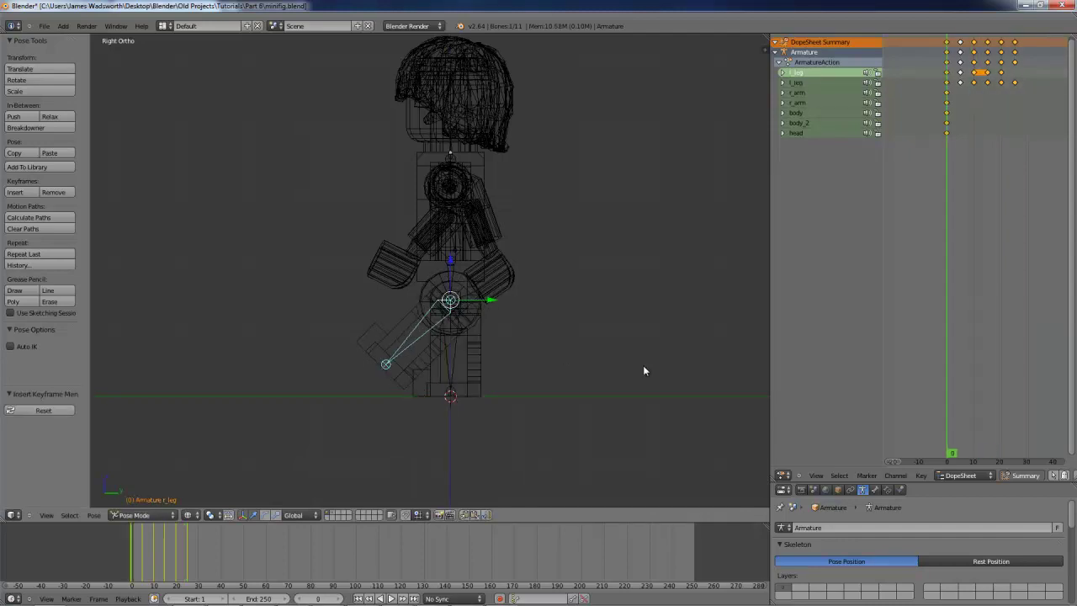
Inspect the frame 0 pose in solid and wireframe shading, and play the animation.
{"action": "key", "text": "z"}
{"action": "key", "text": "z"}
{"action": "key", "text": "z"}
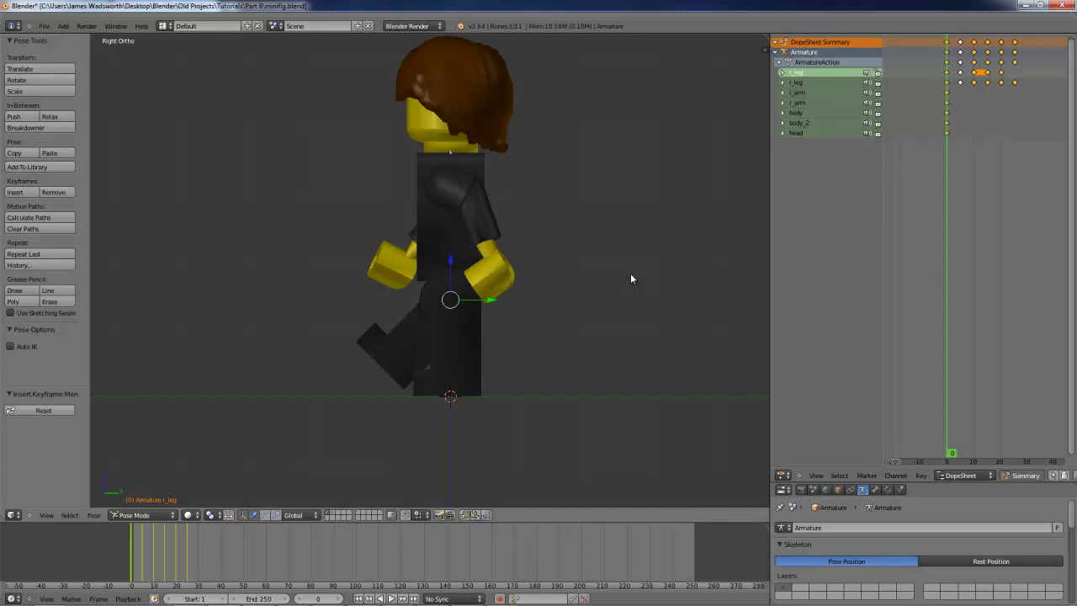
{"action": "key", "text": "z"}
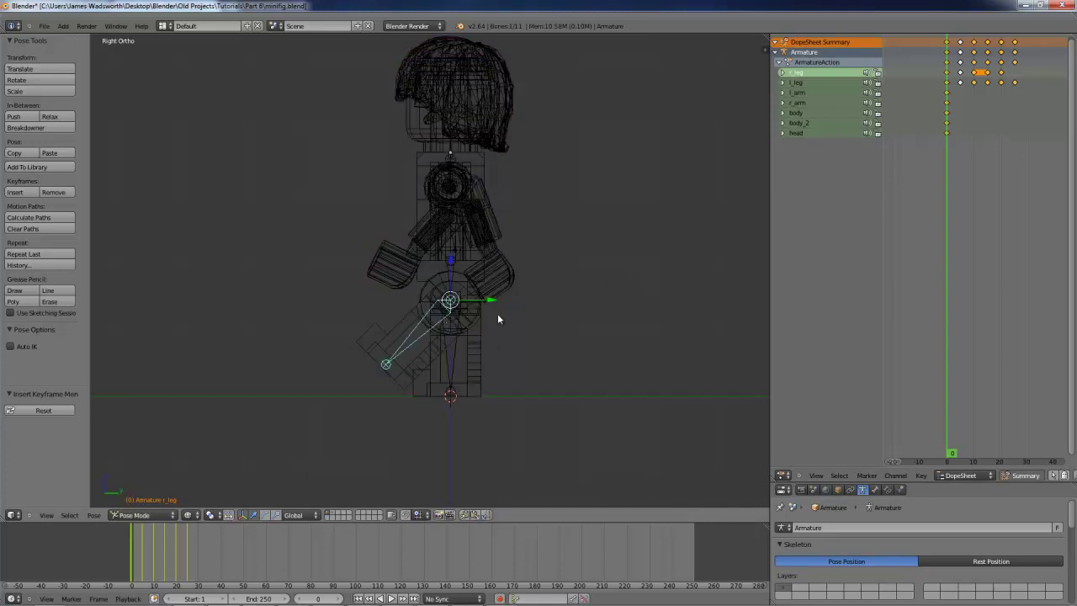
{"action": "key", "text": "z"}
{"action": "key", "text": "z"}
{"action": "key", "text": "z"}
{"action": "key", "text": "z"}
{"action": "key", "text": "alt+a"}
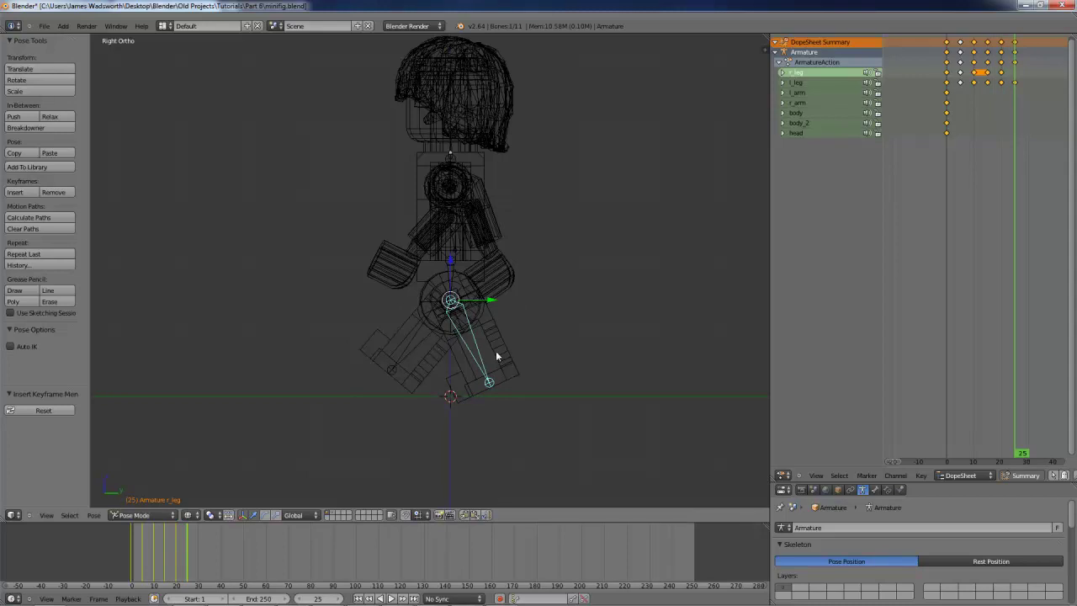
Advance to frame 30, rotate the right leg bone further backward, and insert a keyframe for it.
{"action": "key", "text": "Right"}
{"action": "key", "text": "Right"}
{"action": "key", "text": "Right"}
{"action": "key", "text": "Right"}
{"action": "key", "text": "Right"}
{"action": "key", "text": "r"}
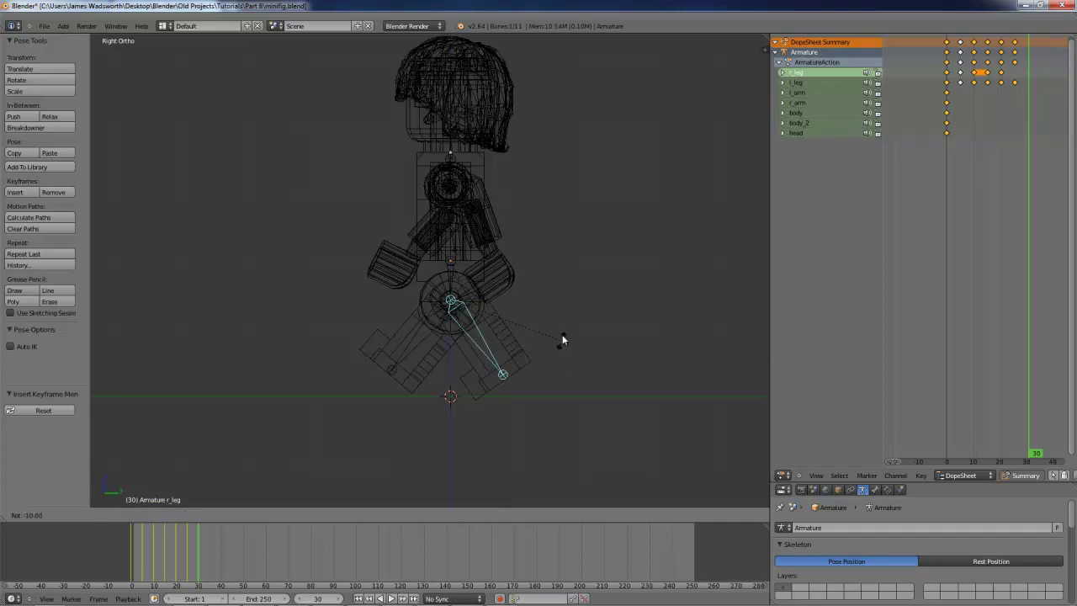
{"action": "left_click", "coordinate": [562, 316]}
{"action": "key", "text": "i"}
{"action": "left_click", "coordinate": [549, 321]}
Rotate the left leg bone to upright at frame 30 and insert a keyframe for it.
{"action": "right_click", "coordinate": [407, 343]}
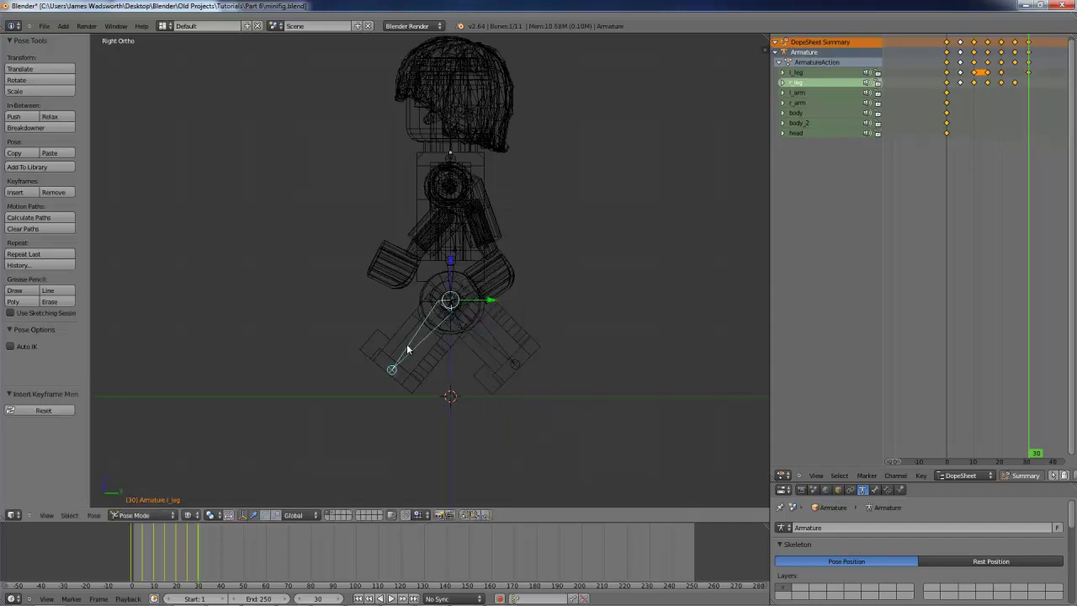
{"action": "key", "text": "r"}
{"action": "left_click", "coordinate": [449, 395]}
{"action": "key", "text": "i"}
{"action": "left_click", "coordinate": [449, 392]}
Advance to frame 35, swing the right leg bone forward, and insert keyframes for both leg bones.
{"action": "key", "text": "Right"}
{"action": "key", "text": "Right"}
{"action": "key", "text": "Right"}
{"action": "key", "text": "Right"}
{"action": "key", "text": "Right"}
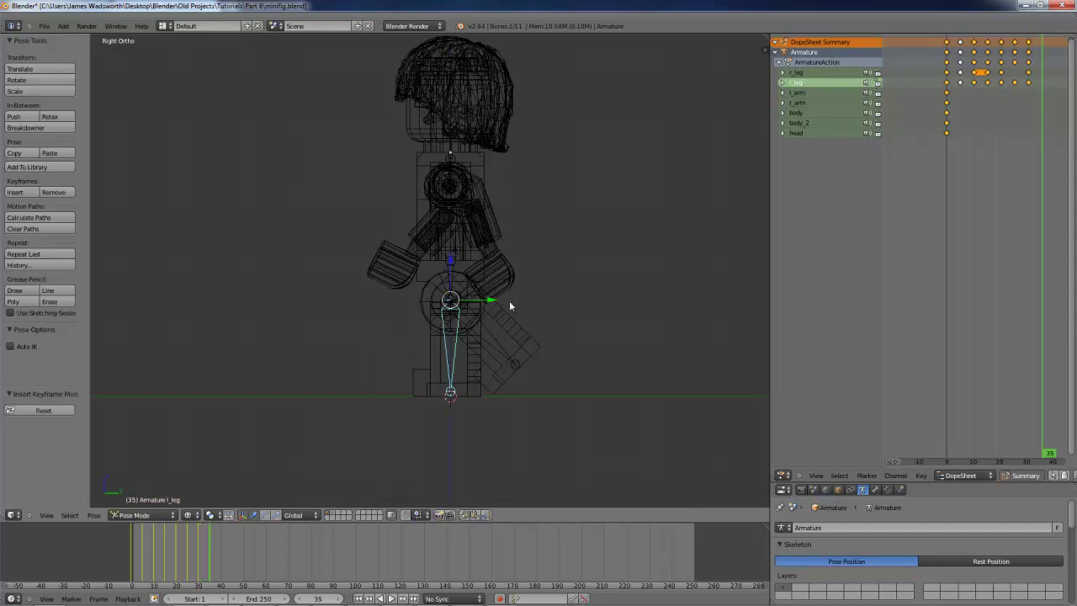
{"action": "right_click", "coordinate": [490, 333]}
{"action": "key", "text": "r"}
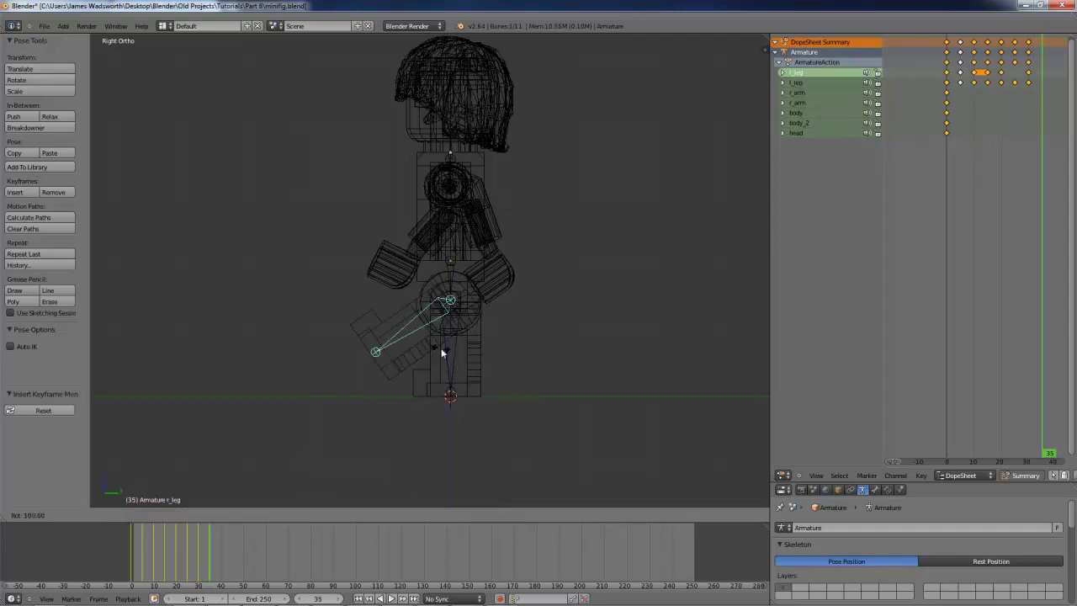
{"action": "left_click", "coordinate": [449, 348]}
{"action": "right_click", "coordinate": [449, 348]}
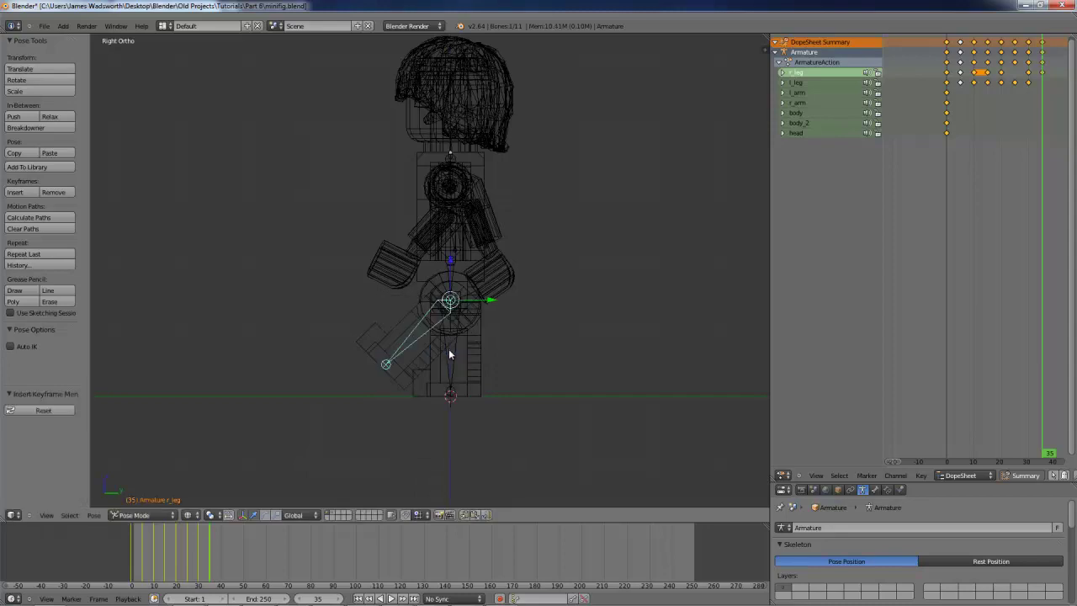
{"action": "key", "text": "i"}
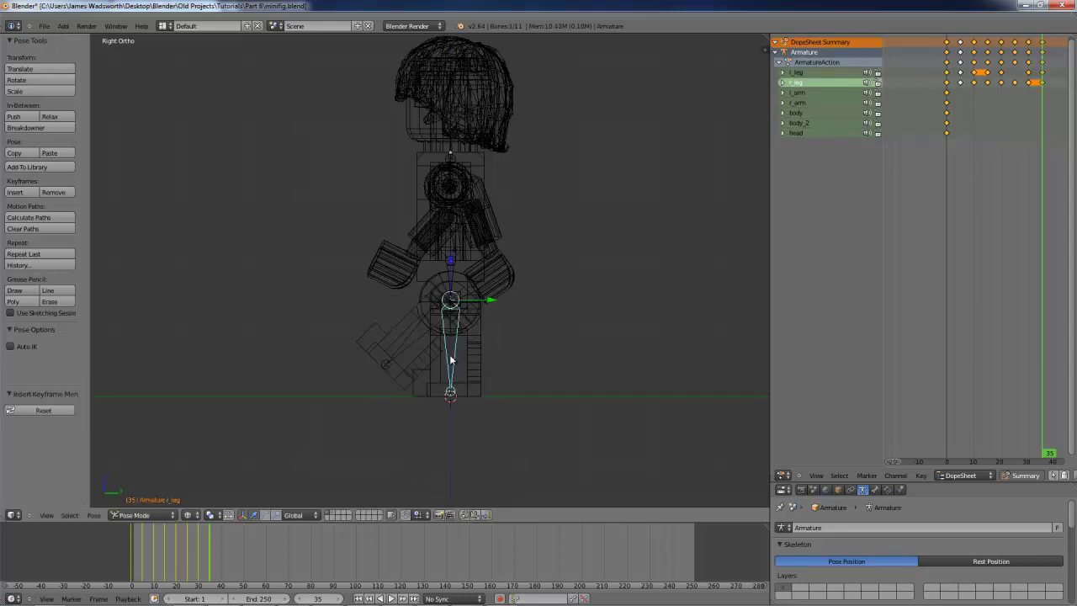
Clear the keyframe selection and box-select all keyframes of both leg bones from frame 0 to 35.
{"action": "key", "text": "a"}
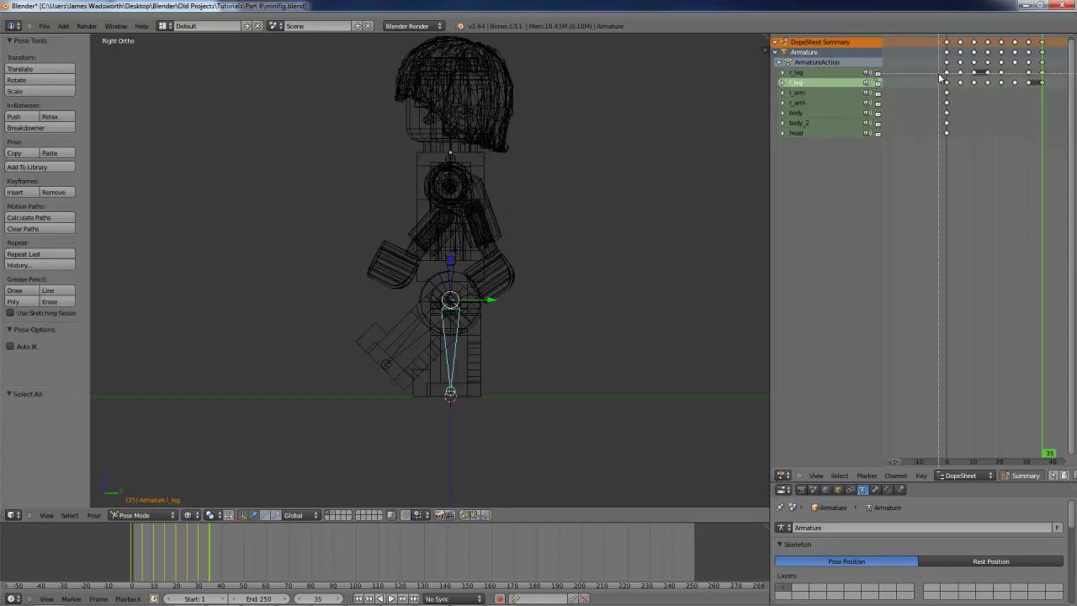
{"action": "key", "text": "b"}
{"action": "left_click_drag", "start_coordinate": [938, 68], "coordinate": [1052, 89]}
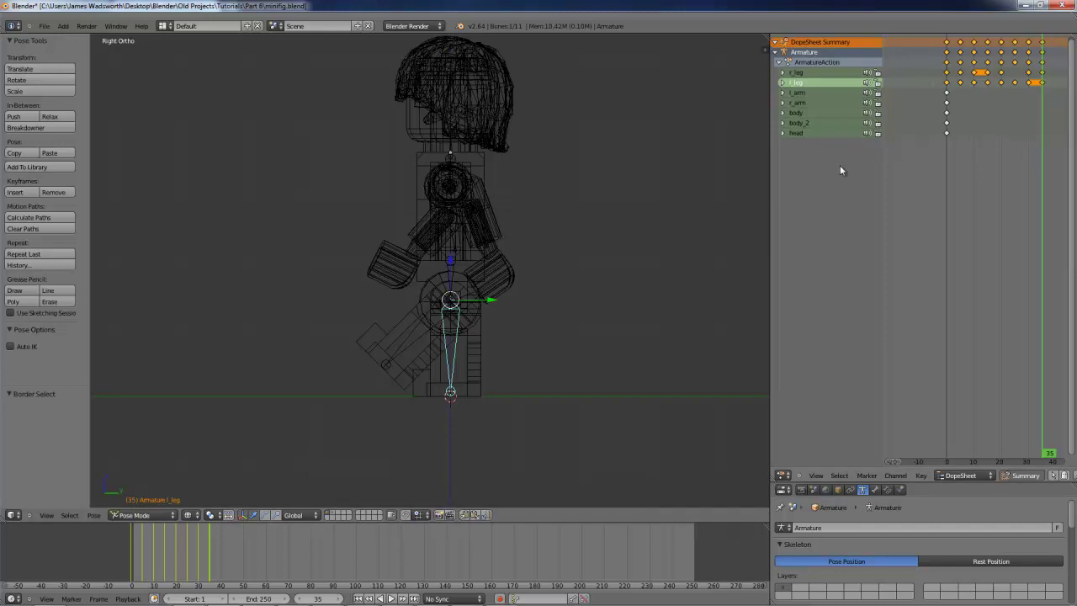
Play the animation from frame 0 to check the walk cycle.
{"action": "middle_click_drag", "start_coordinate": [955, 120], "coordinate": [931, 156]}
{"action": "key", "text": "z"}
{"action": "key", "text": "z"}
{"action": "key", "text": "shift+alt+a"}
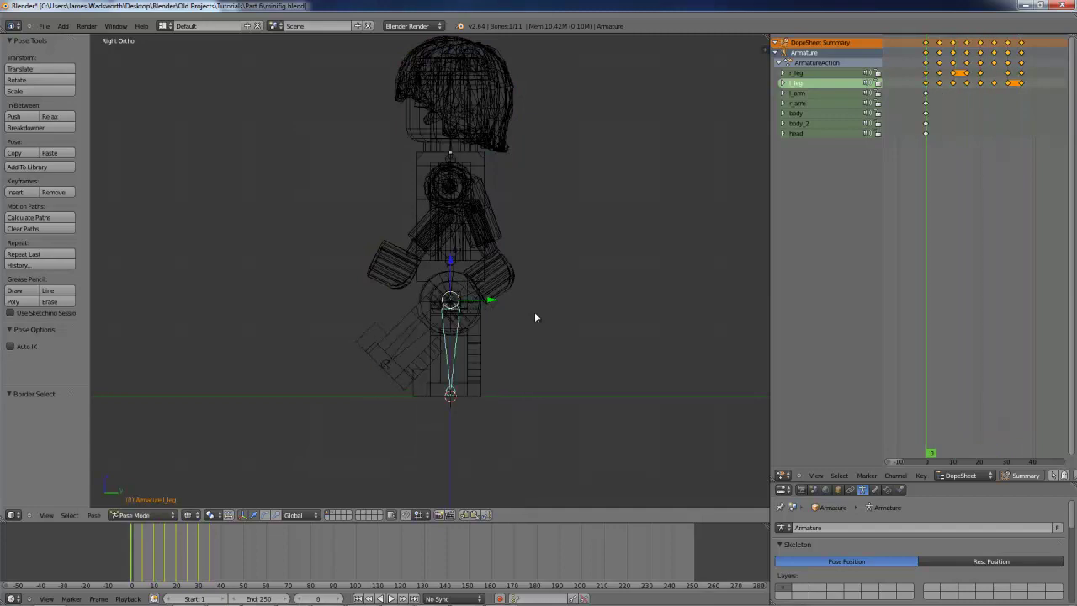
{"action": "key", "text": "alt+a"}
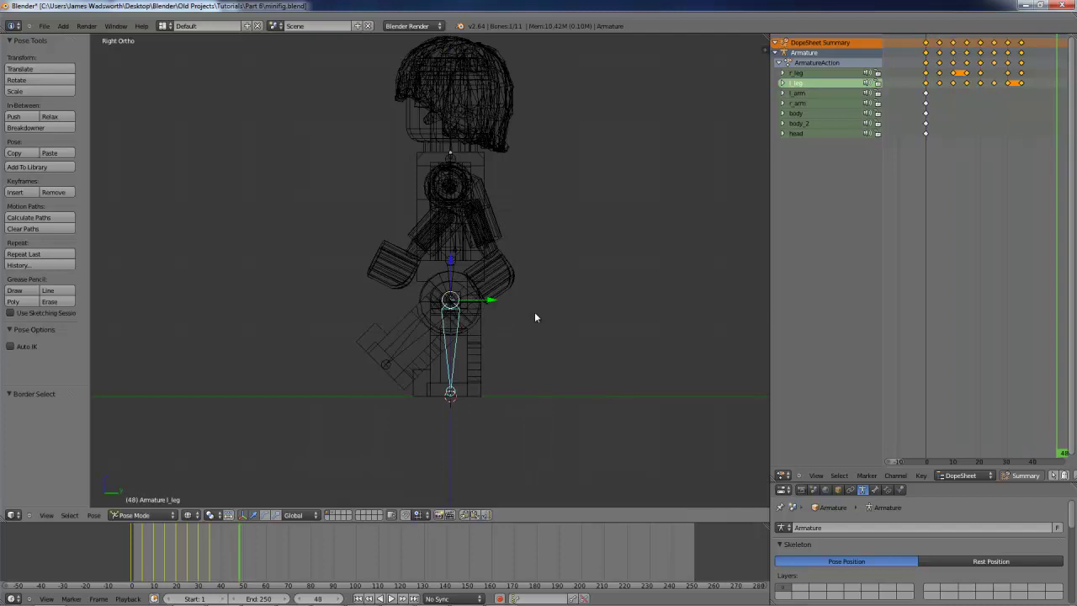
Box-select both leg bones' keyframes at frame 35 and delete them.
{"action": "key", "text": "a"}
{"action": "key", "text": "b"}
{"action": "left_click_drag", "start_coordinate": [1015, 105], "coordinate": [1035, 35]}
{"action": "key", "text": "x"}
{"action": "left_click", "coordinate": [1021, 180]}
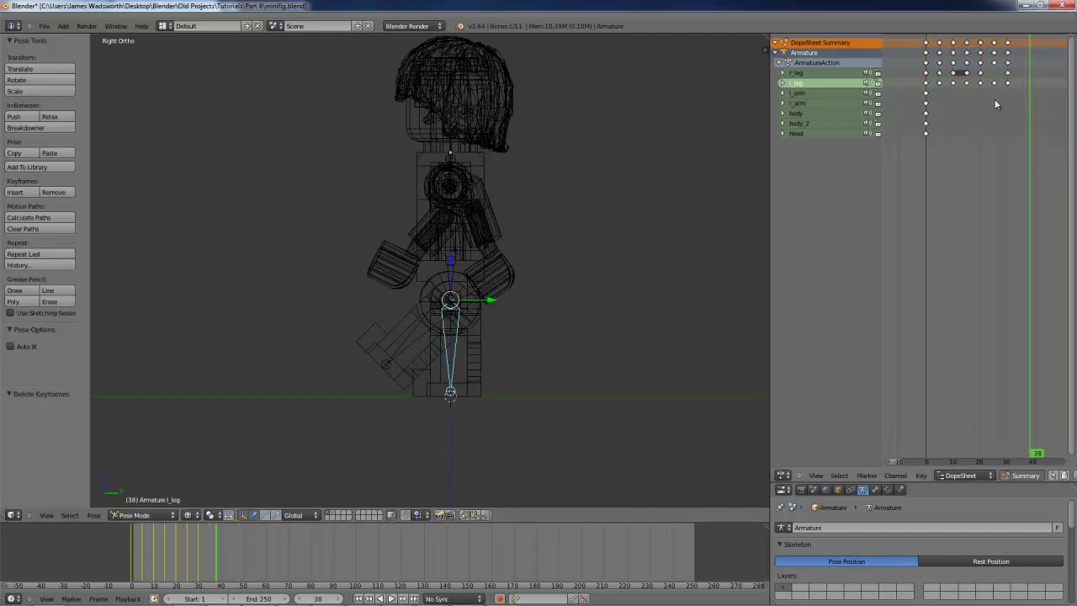
Select both leg bones' keyframes from frame 0 to 30, and step forward to frame 30 to review the poses.
{"action": "key", "text": "b"}
{"action": "left_click_drag", "start_coordinate": [921, 36], "coordinate": [981, 84]}
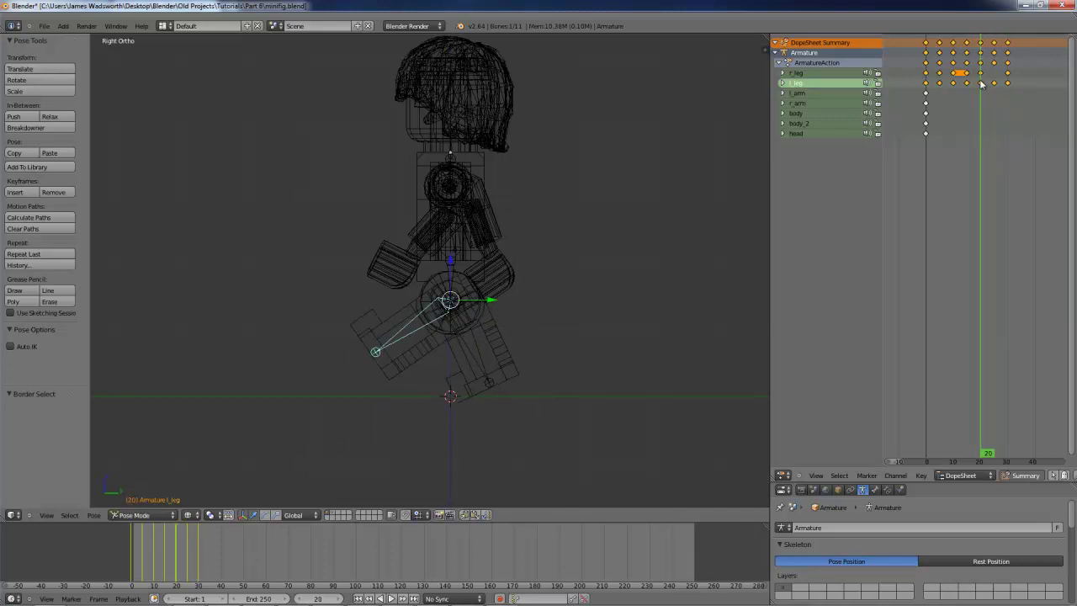
{"action": "key", "text": "Right"}
{"action": "key", "text": "Right"}
{"action": "key", "text": "Right"}
{"action": "key", "text": "Right"}
{"action": "key", "text": "Right"}
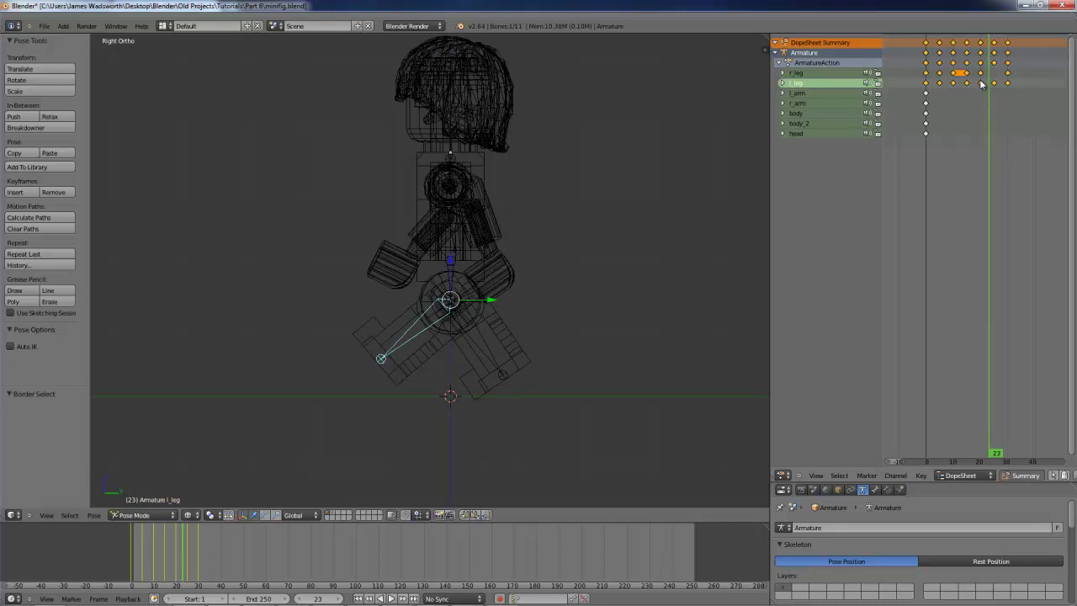
{"action": "key", "text": "Right"}
{"action": "key", "text": "Right"}
{"action": "key", "text": "Right"}
{"action": "key", "text": "Right"}
{"action": "key", "text": "Right"}
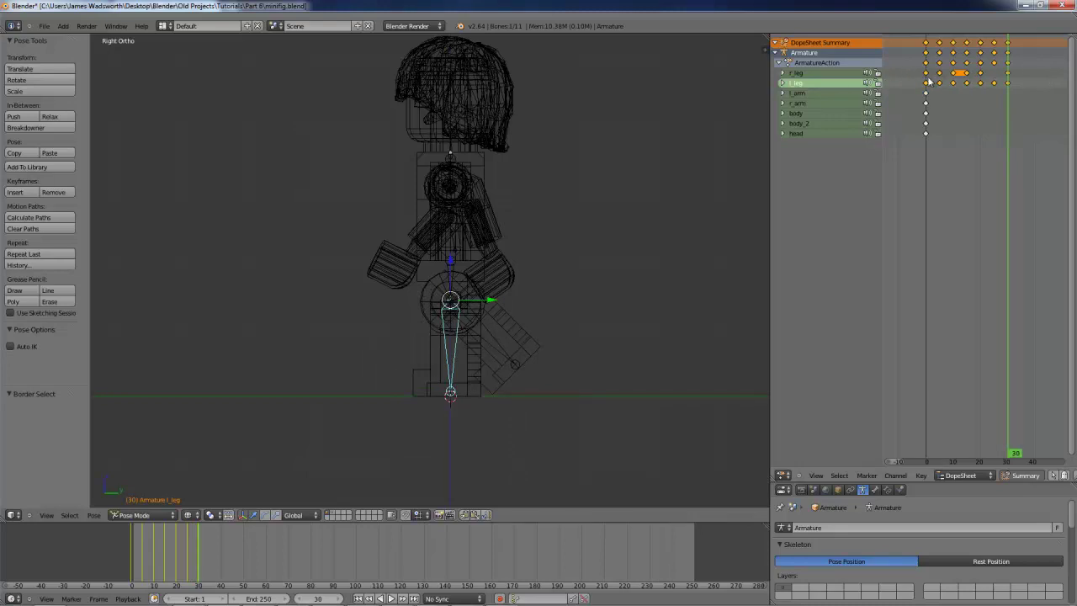
Advance to frame 35 and duplicate the selected leg keyframes so the copies start at that frame.
{"action": "key", "text": "Right"}
{"action": "key", "text": "Right"}
{"action": "key", "text": "Right"}
{"action": "key", "text": "Right"}
{"action": "key", "text": "Right"}
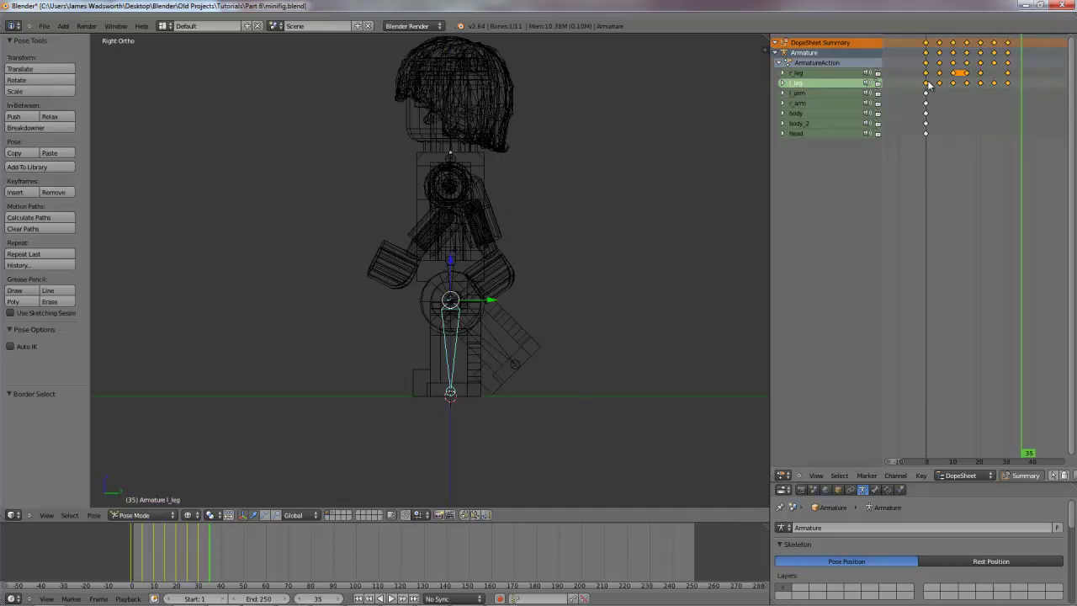
{"action": "key", "text": "shift+d"}
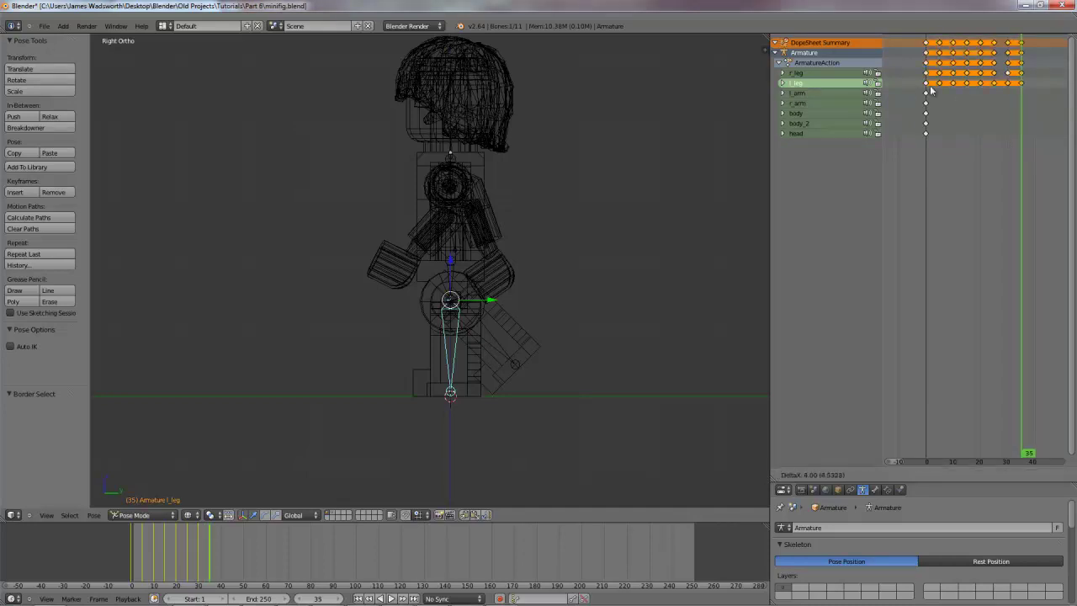
{"action": "left_click", "coordinate": [1006, 90]}
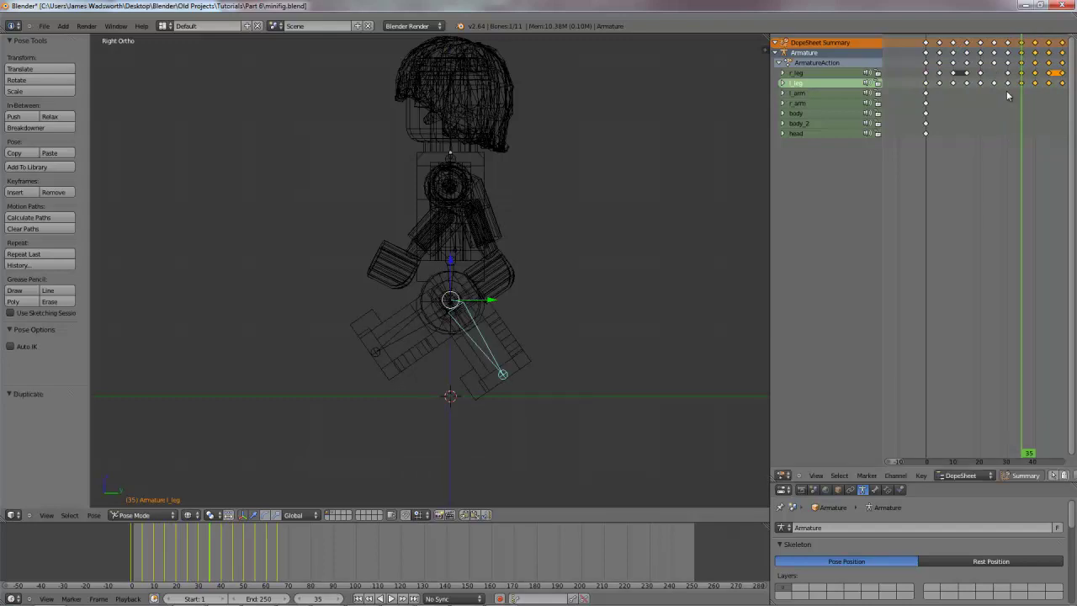
Scrub through the frames up to frame 30 and beyond to check the transition into the duplicated cycle.
{"action": "left_click_drag", "start_coordinate": [967, 98], "coordinate": [1010, 107]}
{"action": "key", "text": "Right"}
{"action": "key", "text": "Right"}
{"action": "key", "text": "Right"}
{"action": "key", "text": "Right"}
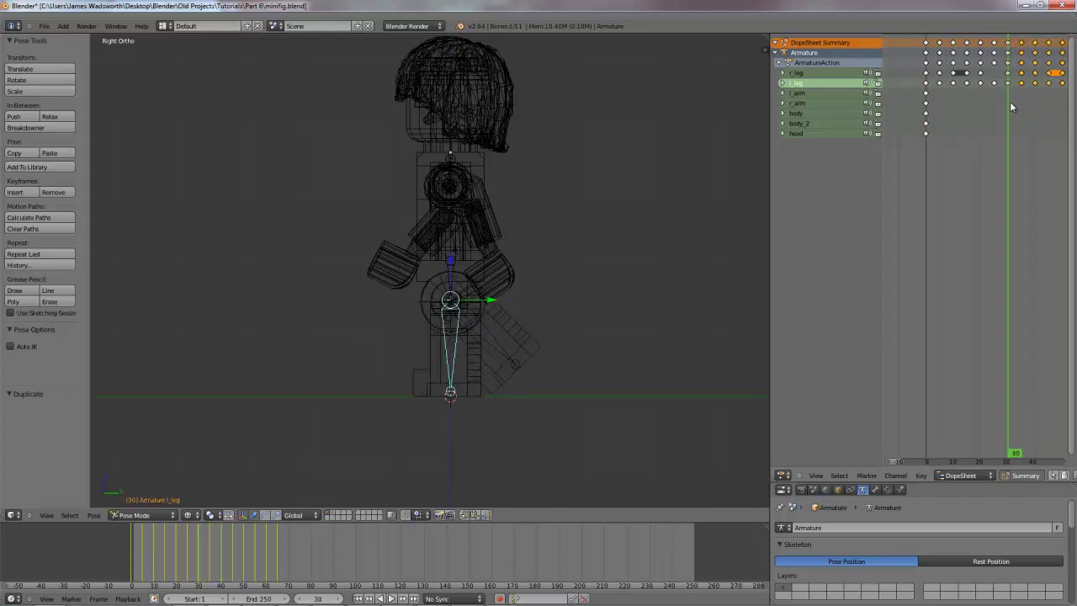
Step forward from frame 30 to frame 59 to review the leg poses in the duplicated walk cycle.
{"action": "key", "text": "Right"}
{"action": "key", "text": "Right"}
{"action": "key", "text": "Right"}
{"action": "key", "text": "Right"}
{"action": "key", "text": "Right"}
{"action": "key", "text": "Right"}
{"action": "key", "text": "Right"}
{"action": "key", "text": "Right"}
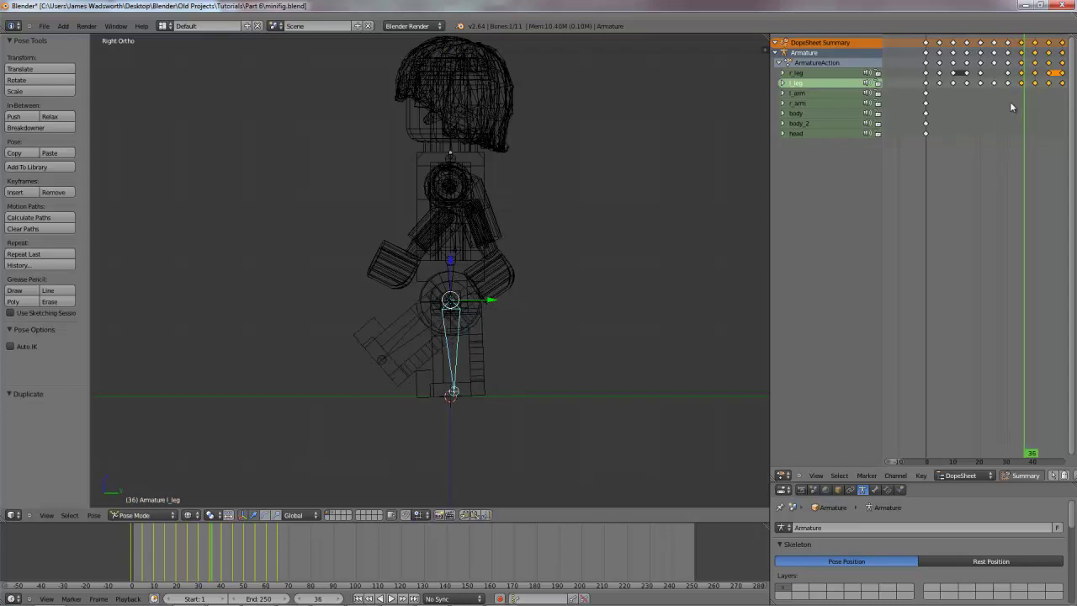
{"action": "key", "text": "Right"}
{"action": "key", "text": "Right"}
{"action": "key", "text": "Right"}
{"action": "key", "text": "Right"}
{"action": "key", "text": "Right"}
{"action": "key", "text": "Right"}
{"action": "key", "text": "Right"}
{"action": "key", "text": "Right"}
{"action": "key", "text": "Right"}
{"action": "key", "text": "Right"}
{"action": "key", "text": "Right"}
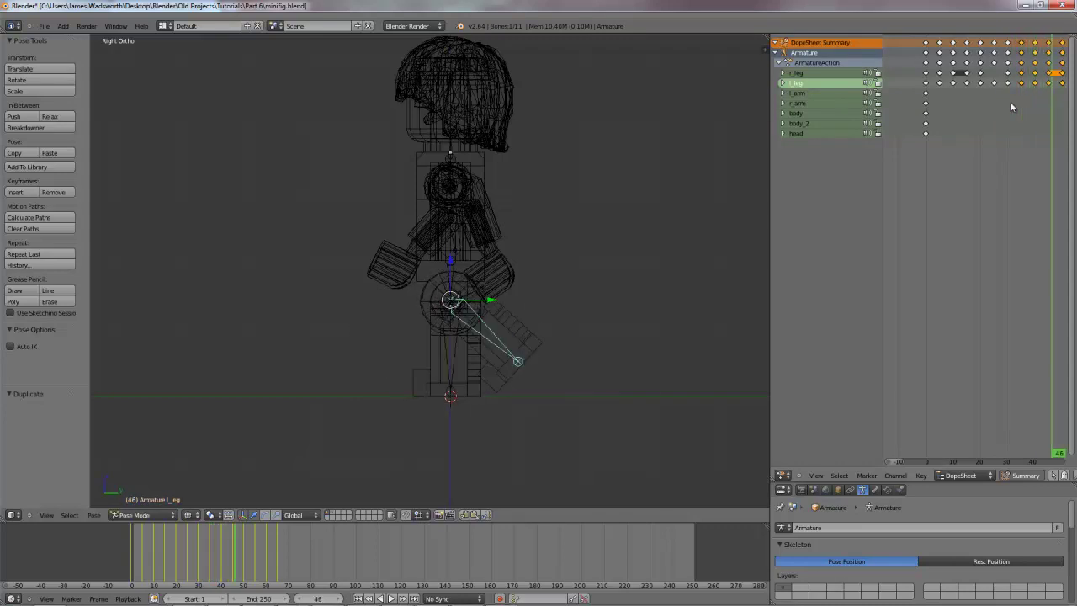
{"action": "key", "text": "Right"}
{"action": "key", "text": "Right"}
{"action": "key", "text": "Right"}
{"action": "key", "text": "Right"}
{"action": "key", "text": "Right"}
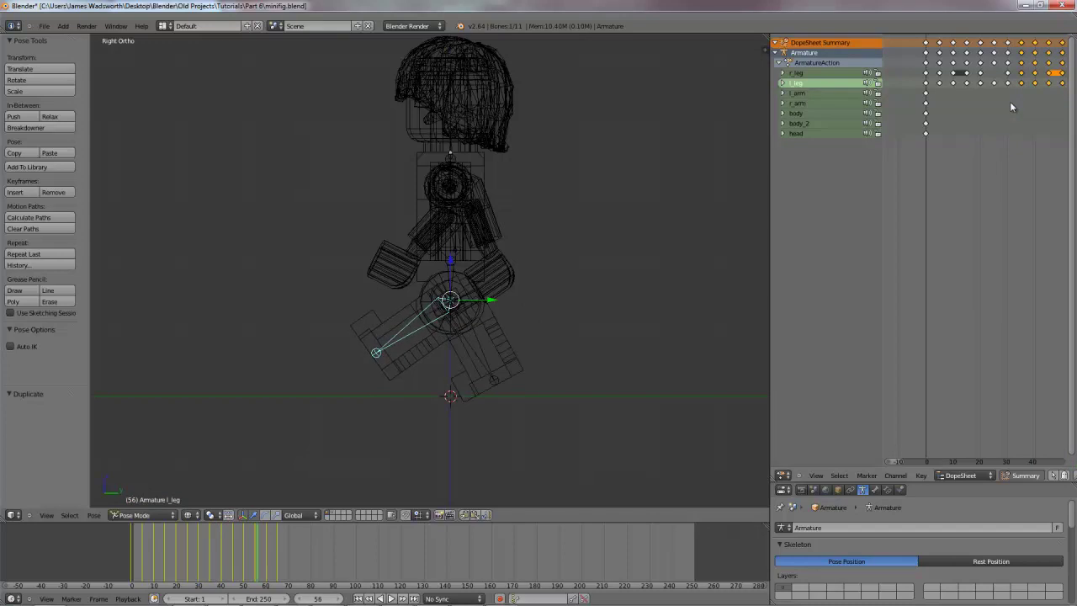
{"action": "middle_click_drag", "start_coordinate": [1013, 106], "coordinate": [970, 160]}
{"action": "scroll", "coordinate": [969, 161], "scroll_direction": "down", "scroll_amount": 3}
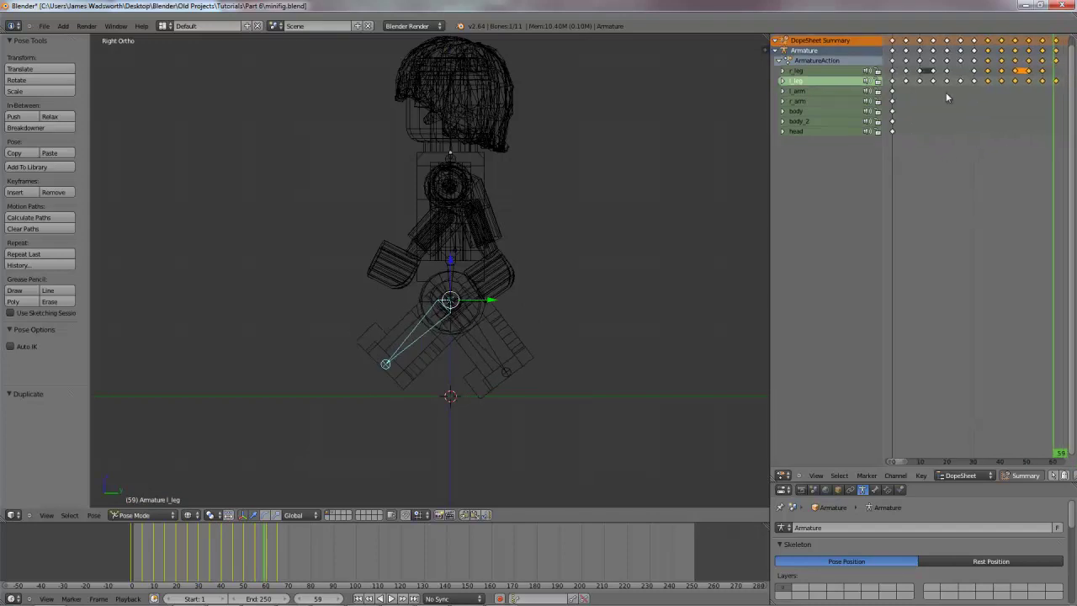
Return to frame 0 and select the minifigure's left arm bone.
{"action": "left_click_drag", "start_coordinate": [959, 88], "coordinate": [915, 92]}
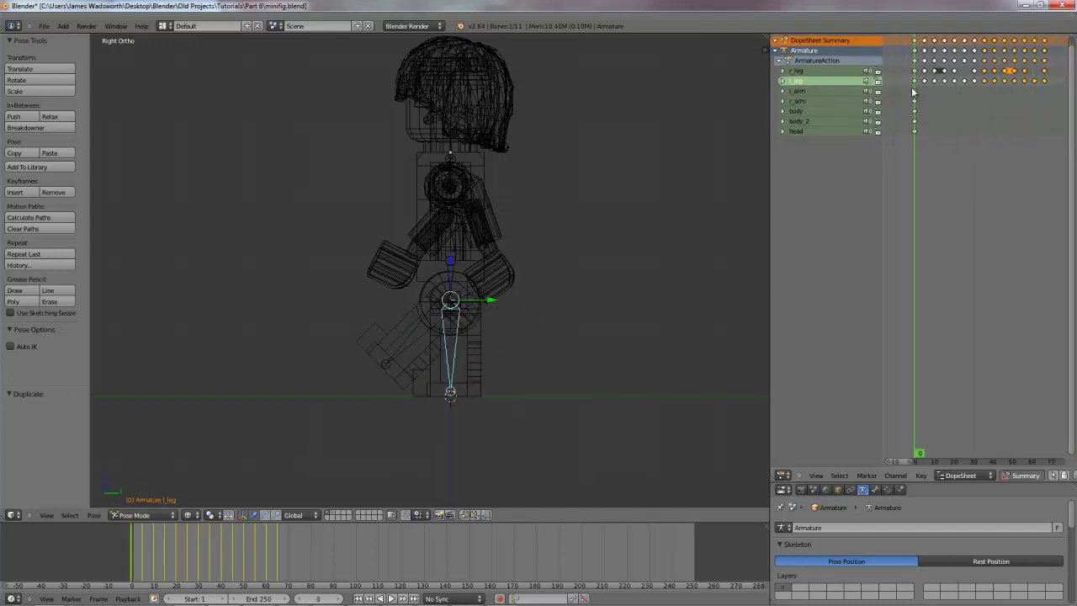
{"action": "key", "text": "z"}
{"action": "middle_click_drag", "start_coordinate": [445, 212], "coordinate": [484, 233], "text": "shift"}
{"action": "key", "text": "z"}
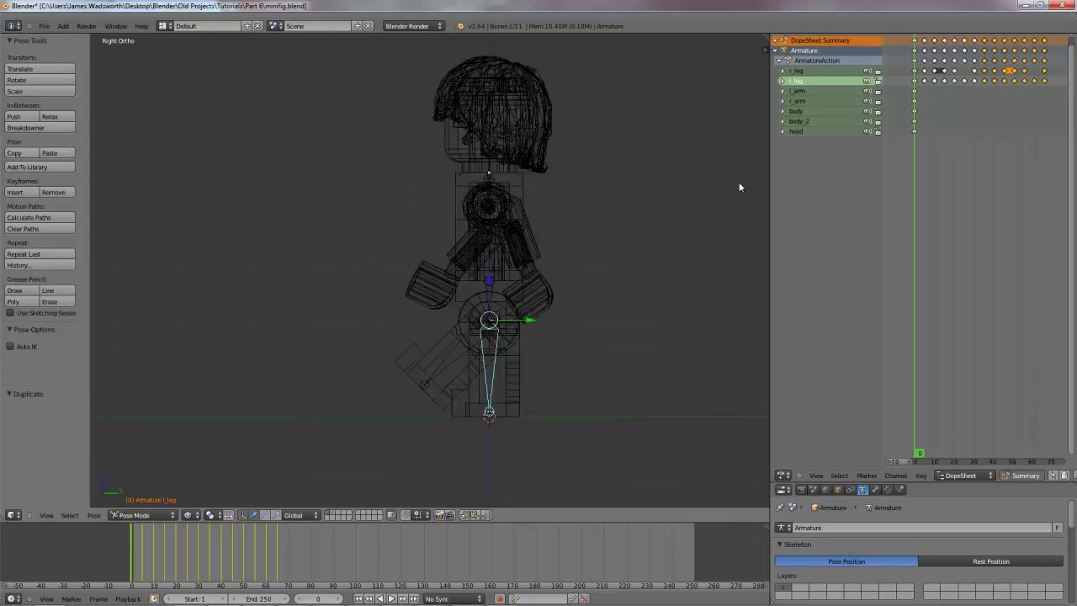
{"action": "key", "text": "z"}
{"action": "key", "text": "z"}
{"action": "key", "text": "z"}
{"action": "right_click", "coordinate": [485, 214]}
{"action": "key", "text": "z"}
{"action": "right_click", "coordinate": [495, 211]}
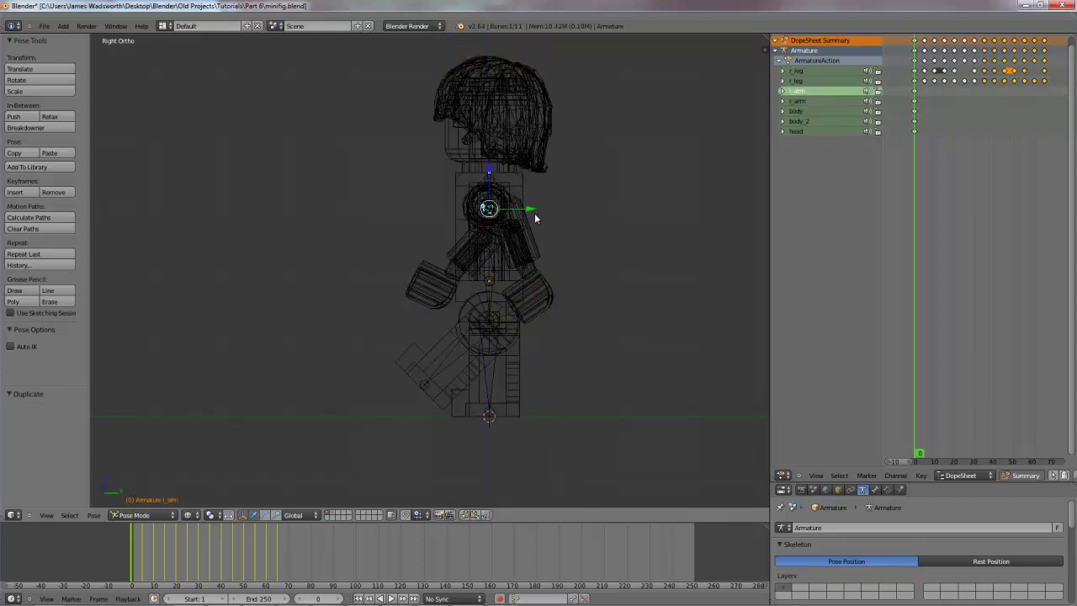
{"action": "key", "text": "z"}
Advance to frame 5, rotate the left arm bone slightly and insert a keyframe for it.
{"action": "key", "text": "Right"}
{"action": "key", "text": "Right"}
{"action": "key", "text": "Right"}
{"action": "key", "text": "Right"}
{"action": "key", "text": "Right"}
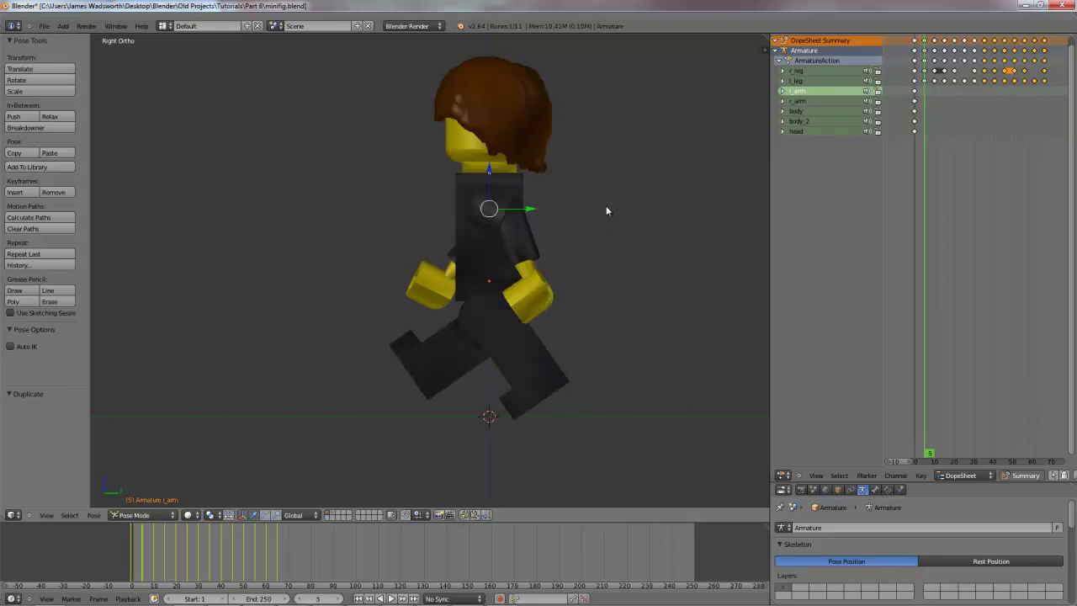
{"action": "key", "text": "r"}
{"action": "left_click", "coordinate": [606, 222]}
{"action": "scroll", "coordinate": [606, 219], "scroll_direction": "up", "scroll_amount": 1}
{"action": "key", "text": "i"}
{"action": "left_click", "coordinate": [601, 218]}
Select the right arm bone, rotate it slightly and keyframe it at frame 5.
{"action": "key", "text": "z"}
{"action": "right_click", "coordinate": [501, 198]}
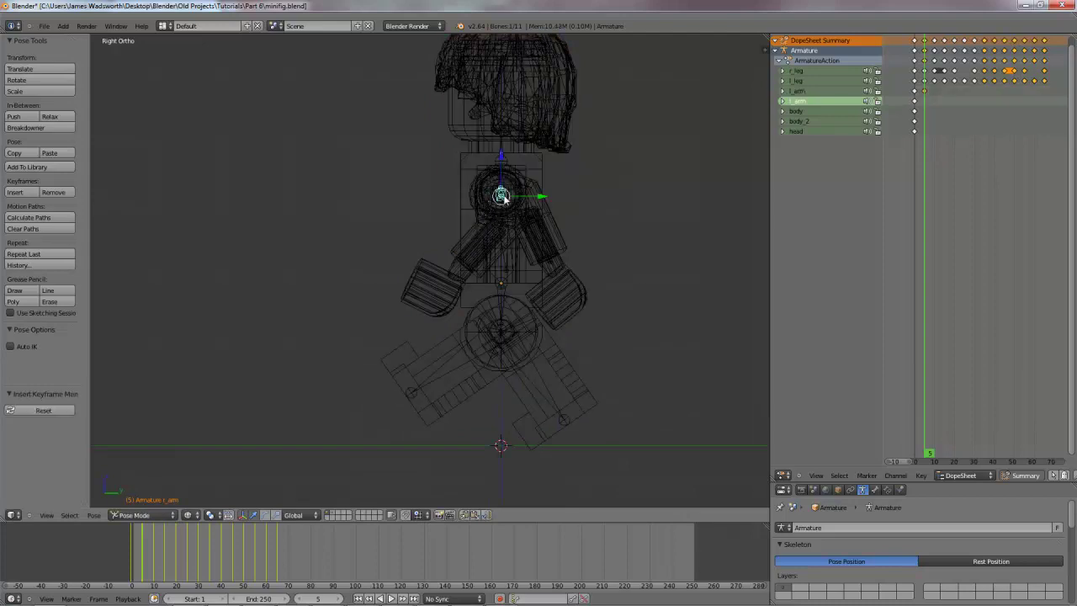
{"action": "key", "text": "r"}
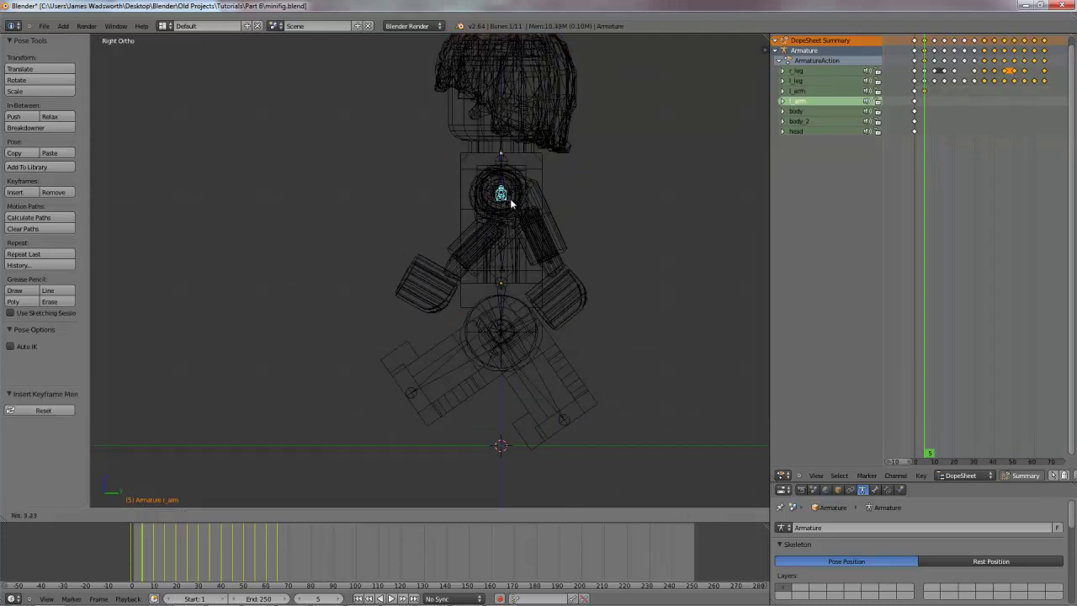
{"action": "left_click", "coordinate": [606, 205]}
{"action": "key", "text": "i"}
{"action": "left_click", "coordinate": [605, 207]}
Step forward to frame 16 and back to frame 5 to compare the arm poses with the leg swing.
{"action": "key", "text": "Right"}
{"action": "key", "text": "Right"}
{"action": "key", "text": "Right"}
{"action": "key", "text": "Right"}
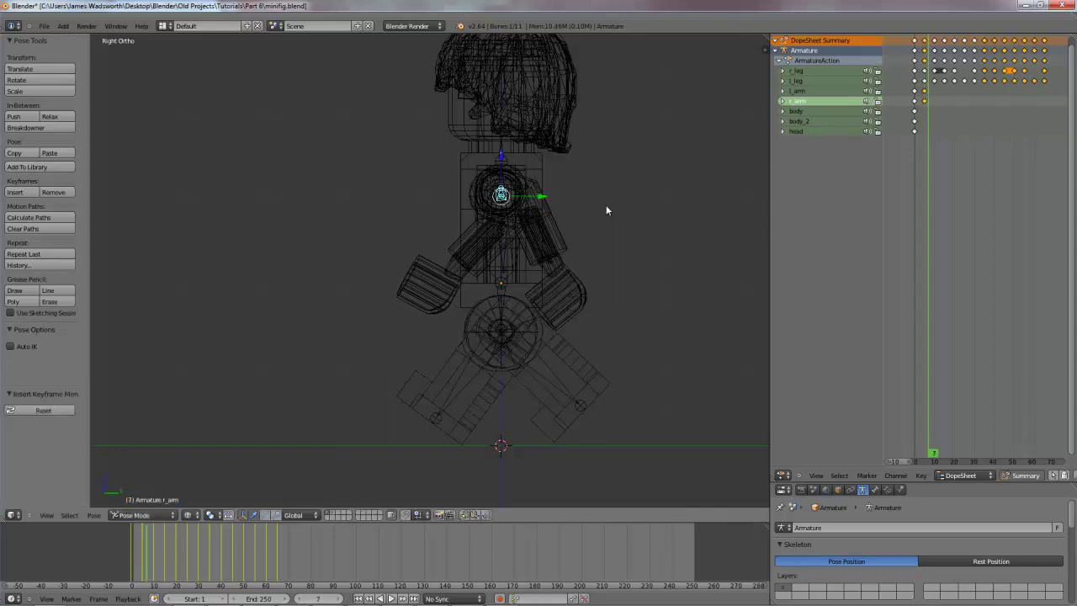
{"action": "key", "text": "Right"}
{"action": "key", "text": "Right"}
{"action": "key", "text": "Right"}
{"action": "key", "text": "Right"}
{"action": "key", "text": "Right"}
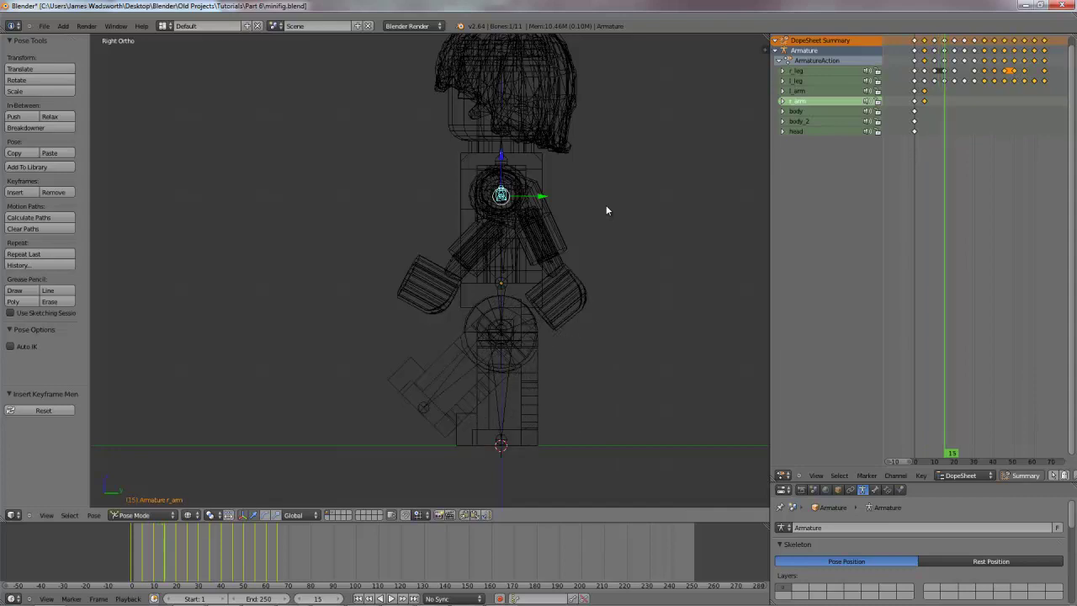
{"action": "key", "text": "z"}
{"action": "key", "text": "Right"}
{"action": "key", "text": "Right"}
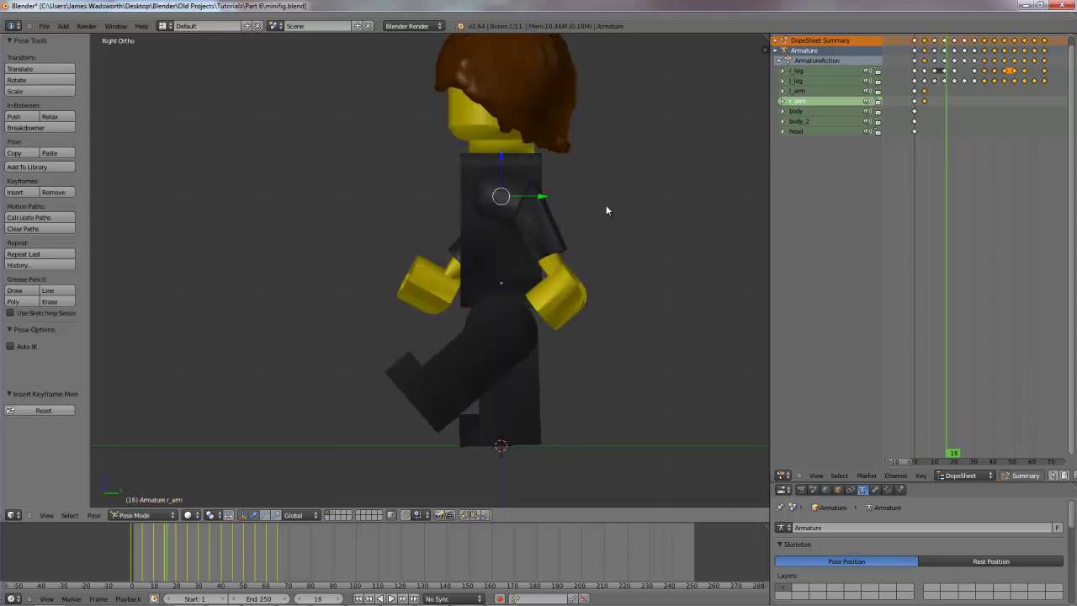
{"action": "key", "text": "Left"}
{"action": "key", "text": "Left"}
{"action": "key", "text": "Left"}
{"action": "key", "text": "Left"}
{"action": "key", "text": "Left"}
{"action": "key", "text": "Left"}
{"action": "key", "text": "Left"}
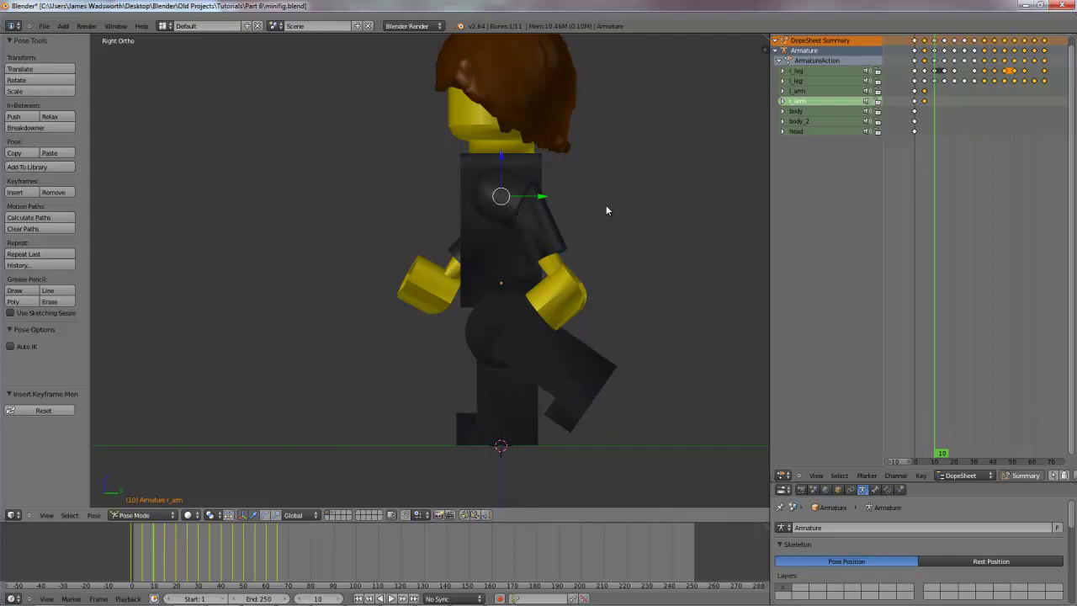
{"action": "key", "text": "Left"}
{"action": "key", "text": "Left"}
{"action": "key", "text": "Left"}
{"action": "key", "text": "Left"}
{"action": "key", "text": "Left"}
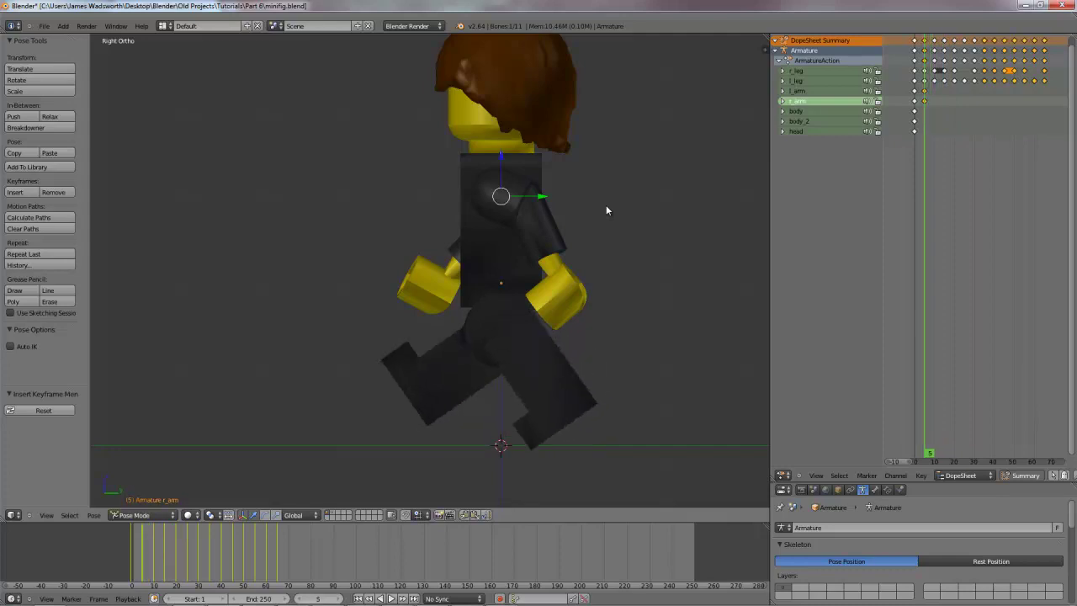
Examine the arm and leg poses between frames 0 and 5 from the front and the side.
{"action": "middle_click_drag", "start_coordinate": [540, 306], "coordinate": [600, 311]}
{"action": "key", "text": "Left"}
{"action": "key", "text": "Left"}
{"action": "key", "text": "Left"}
{"action": "key", "text": "Left"}
{"action": "key", "text": "Left"}
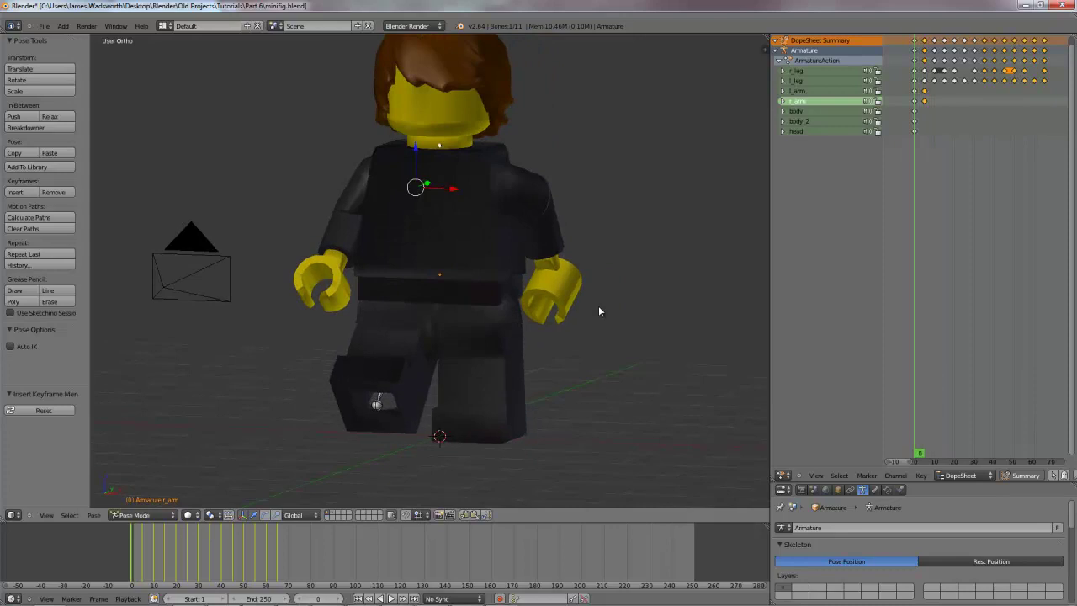
{"action": "scroll", "coordinate": [598, 306], "scroll_direction": "down", "scroll_amount": 1}
{"action": "middle_click_drag", "start_coordinate": [577, 316], "coordinate": [468, 314]}
{"action": "key", "text": "Right"}
{"action": "key", "text": "Right"}
{"action": "key", "text": "Right"}
{"action": "key", "text": "Right"}
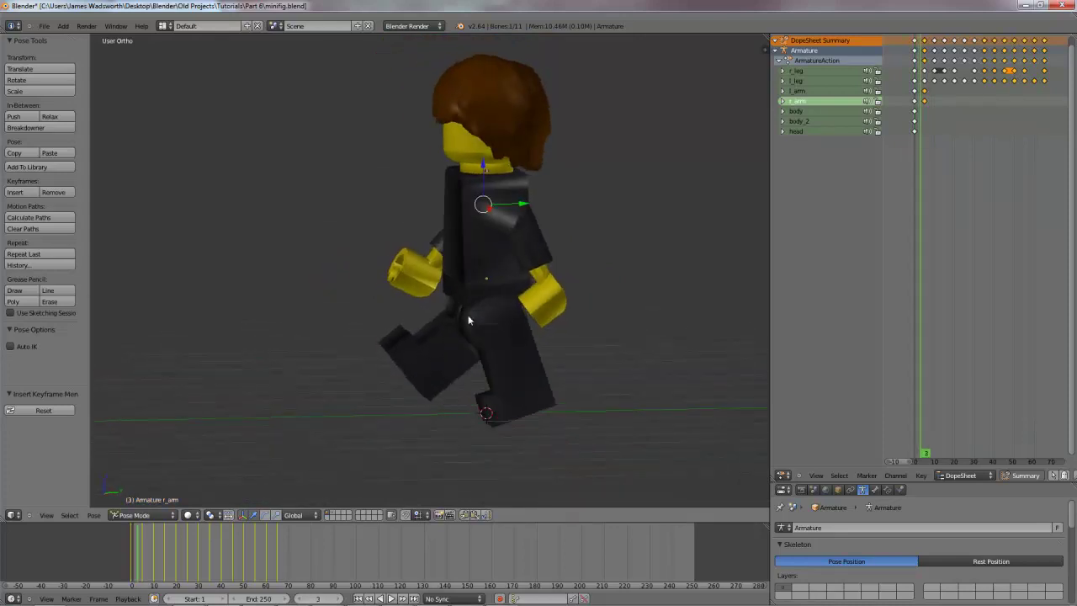
{"action": "key", "text": "Right"}
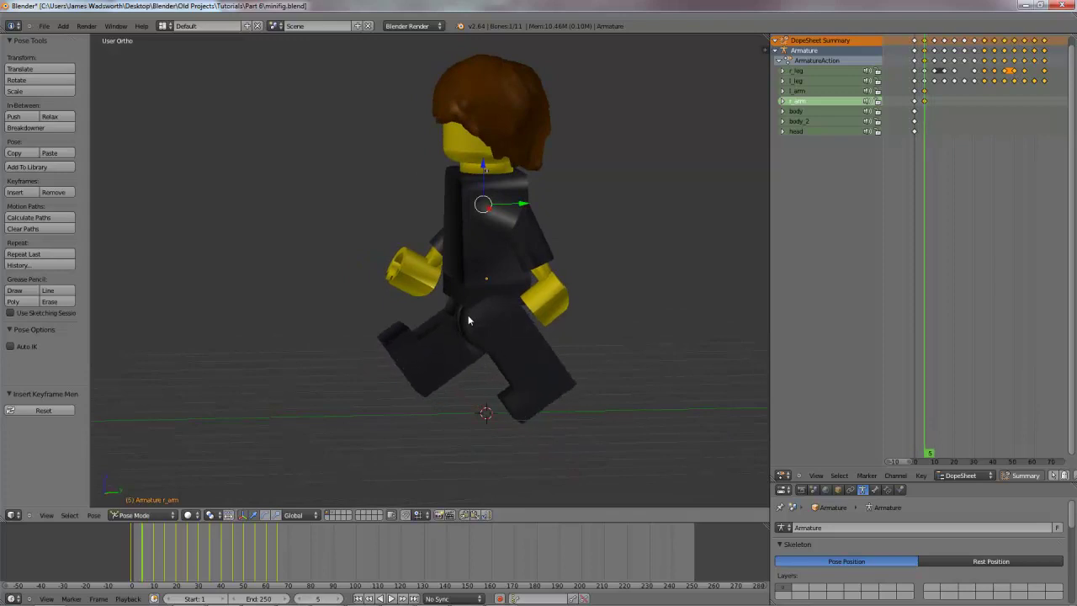
In the right side view, rotate the right arm bone 30° and keyframe it at frame 5.
{"action": "key", "text": "KP_3"}
{"action": "key", "text": "z"}
{"action": "key", "text": "r"}
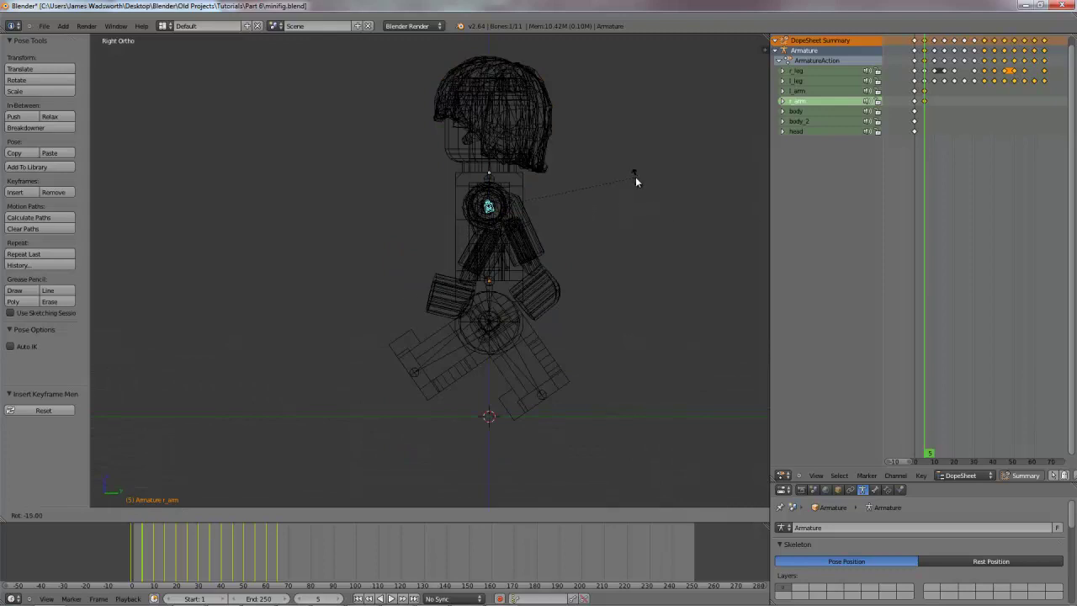
{"action": "left_click", "coordinate": [593, 160]}
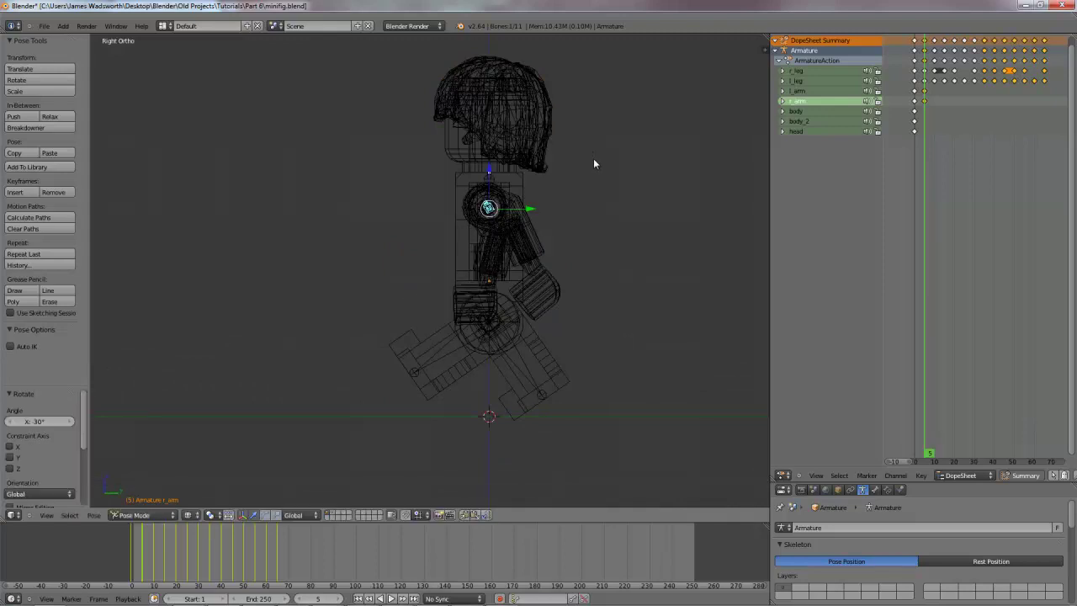
{"action": "key", "text": "i"}
{"action": "left_click", "coordinate": [592, 160]}
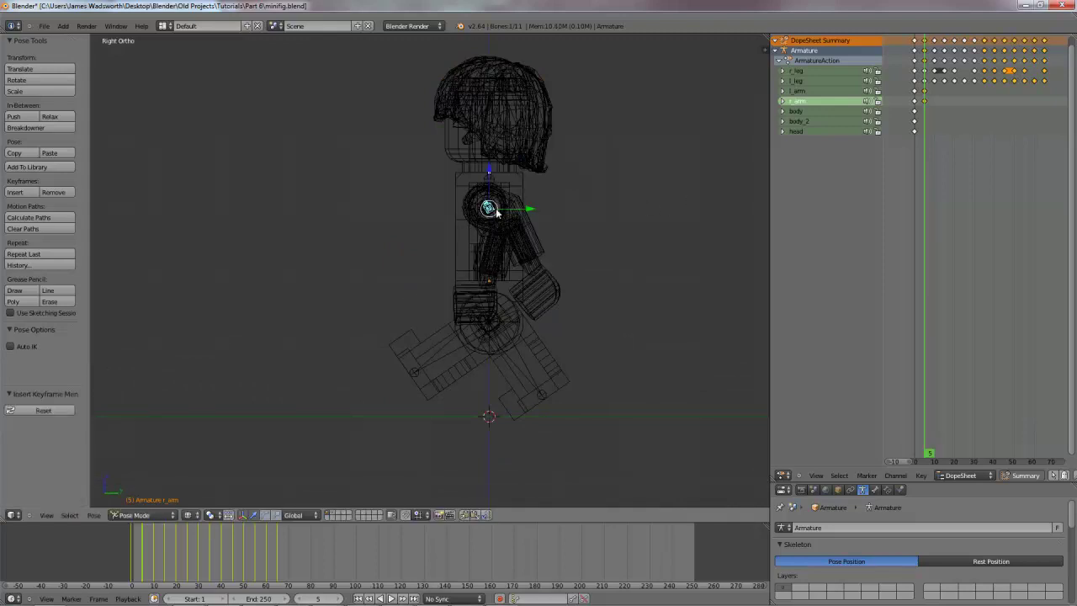
Rotate the left arm bone forward until it lines up with the right arm, and keyframe it at frame 5.
{"action": "right_click", "coordinate": [496, 213]}
{"action": "key", "text": "r"}
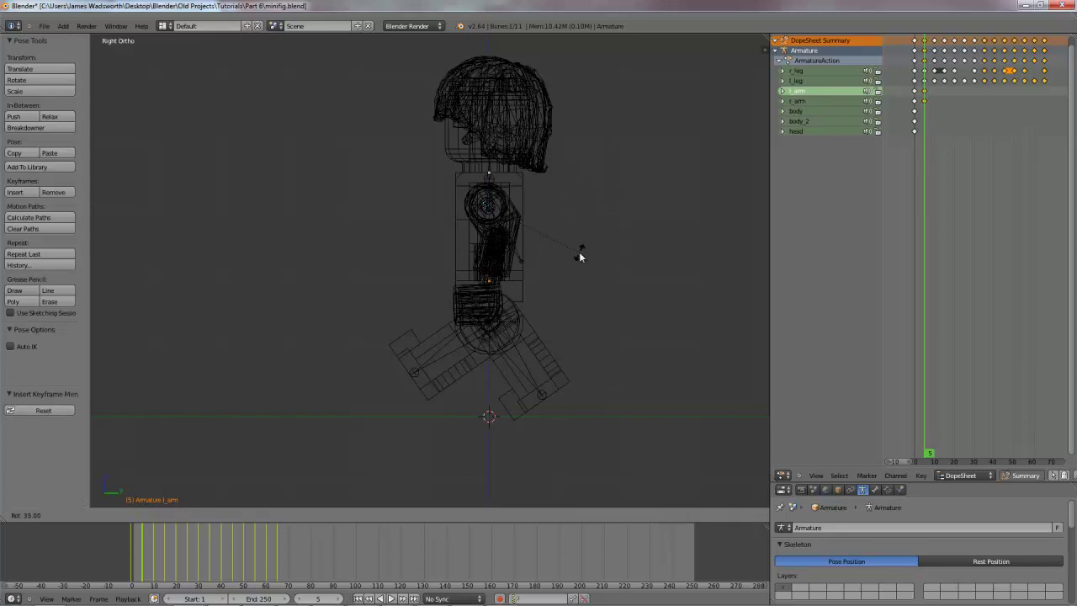
{"action": "left_click", "coordinate": [579, 252]}
{"action": "key", "text": "i"}
{"action": "left_click", "coordinate": [581, 252]}
Advance to frame 10 and rotate the left arm bone −10°, checking the pose in solid shading.
{"action": "key", "text": "Right"}
{"action": "key", "text": "Right"}
{"action": "key", "text": "Right"}
{"action": "key", "text": "Right"}
{"action": "key", "text": "Right"}
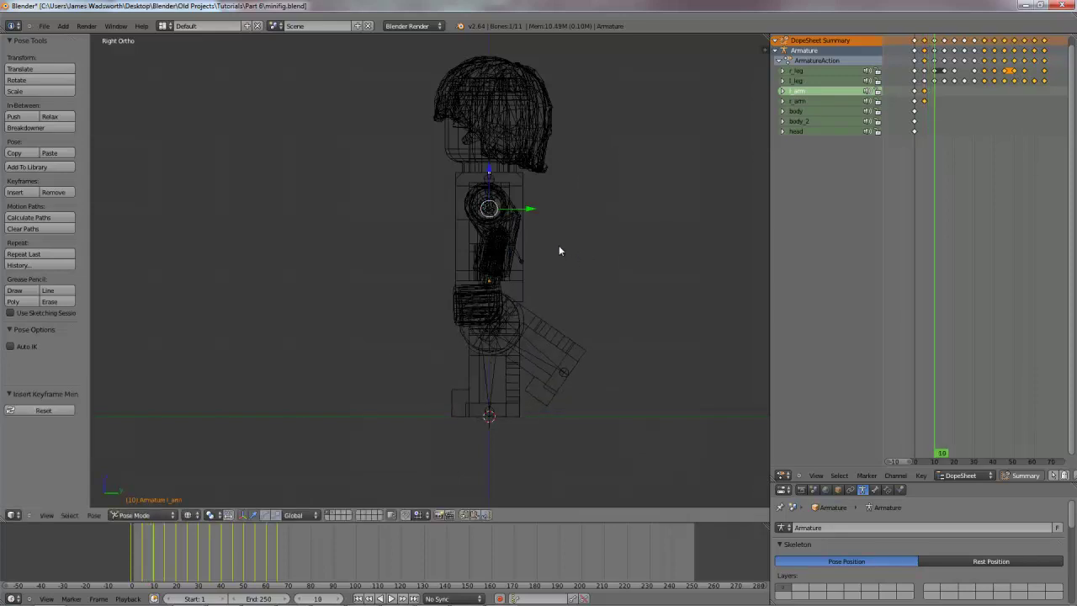
{"action": "key", "text": "r"}
{"action": "left_click", "coordinate": [565, 234]}
{"action": "middle_click_drag", "start_coordinate": [552, 261], "coordinate": [542, 277]}
{"action": "key", "text": "z"}
{"action": "scroll", "coordinate": [542, 277], "scroll_direction": "down", "scroll_amount": 1}
{"action": "key", "text": "z"}
{"action": "key", "text": "z"}
{"action": "key", "text": "r"}
{"action": "right_click", "coordinate": [580, 255]}
Rotate the left arm bone 20° in the right side view and insert a LocRot keyframe at frame 10.
{"action": "key", "text": "KP_3"}
{"action": "key", "text": "r"}
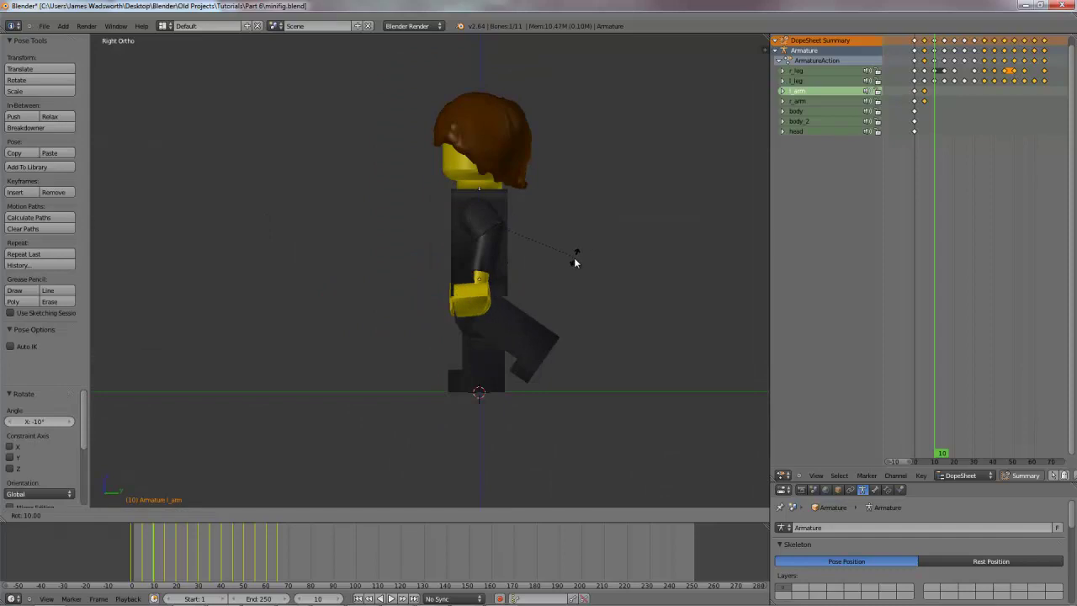
{"action": "left_click", "coordinate": [566, 268]}
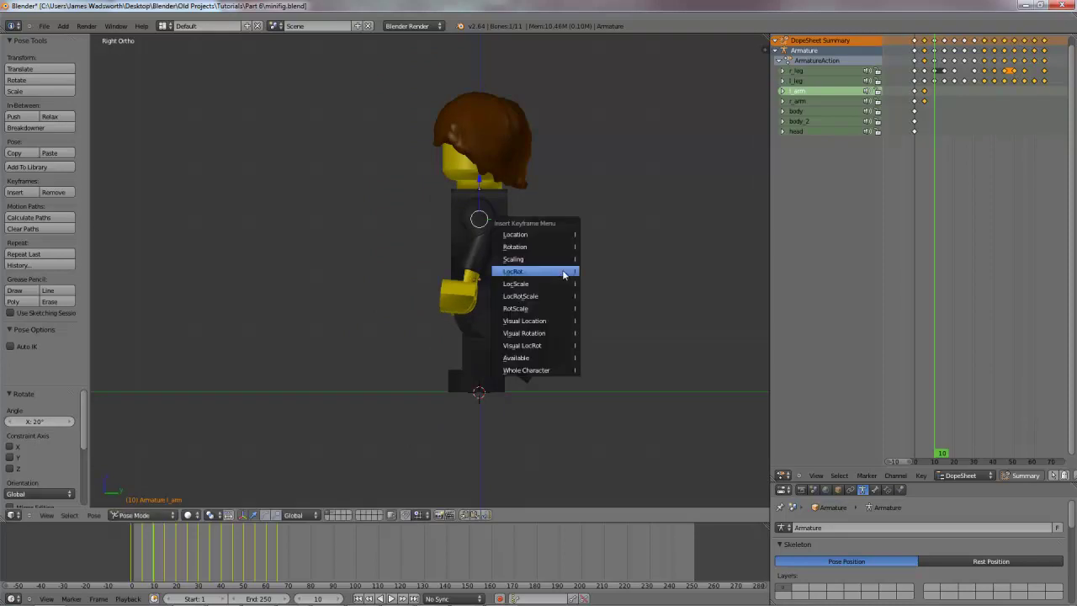
{"action": "key", "text": "i"}
{"action": "left_click", "coordinate": [564, 275]}
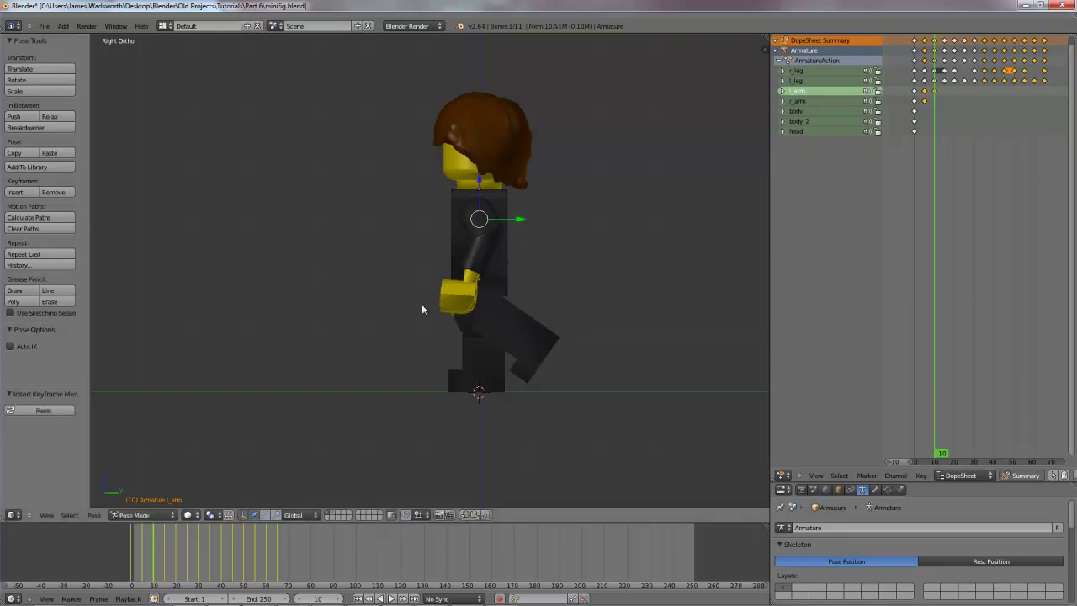
Select the right arm bone, rotate it −15° and keyframe it at frame 10.
{"action": "key", "text": "z"}
{"action": "right_click", "coordinate": [484, 221]}
{"action": "key", "text": "r"}
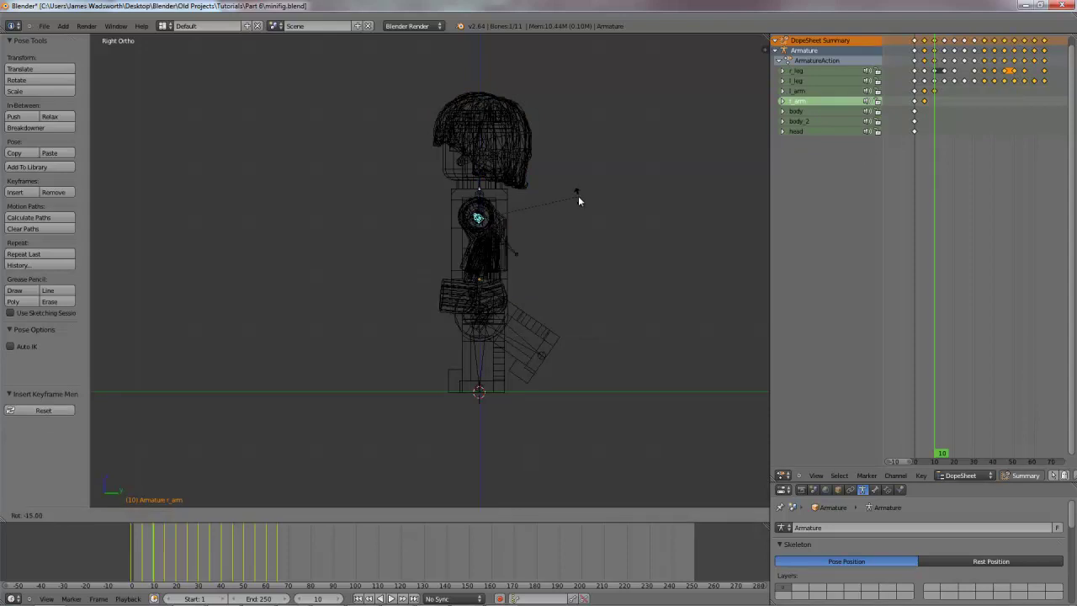
{"action": "left_click", "coordinate": [578, 195]}
{"action": "key", "text": "z"}
{"action": "mouse_move", "coordinate": [557, 250]}
{"action": "middle_mouse_down"}
{"action": "mouse_move", "coordinate": [637, 252]}
{"action": "mouse_move", "coordinate": [570, 260]}
{"action": "middle_mouse_up"}
{"action": "key", "text": "z"}
{"action": "key", "text": "z"}
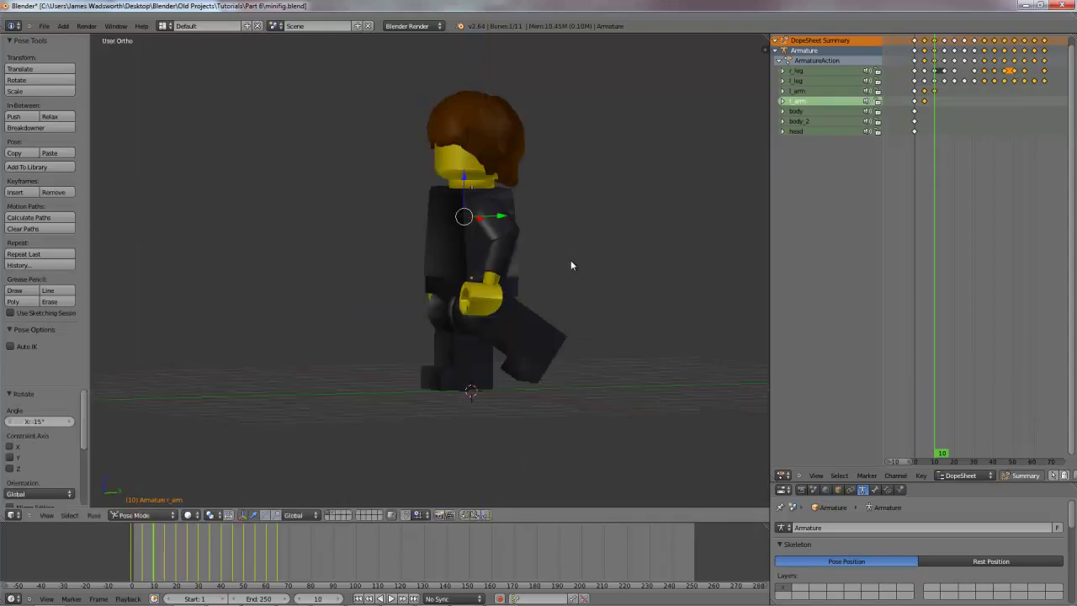
{"action": "key", "text": "z"}
{"action": "key", "text": "i"}
Advance to frame 15 and check the arm pose in solid shading from the right side view.
{"action": "key", "text": "Right"}
{"action": "key", "text": "Right"}
{"action": "key", "text": "Right"}
{"action": "key", "text": "Right"}
{"action": "key", "text": "Right"}
{"action": "key", "text": "z"}
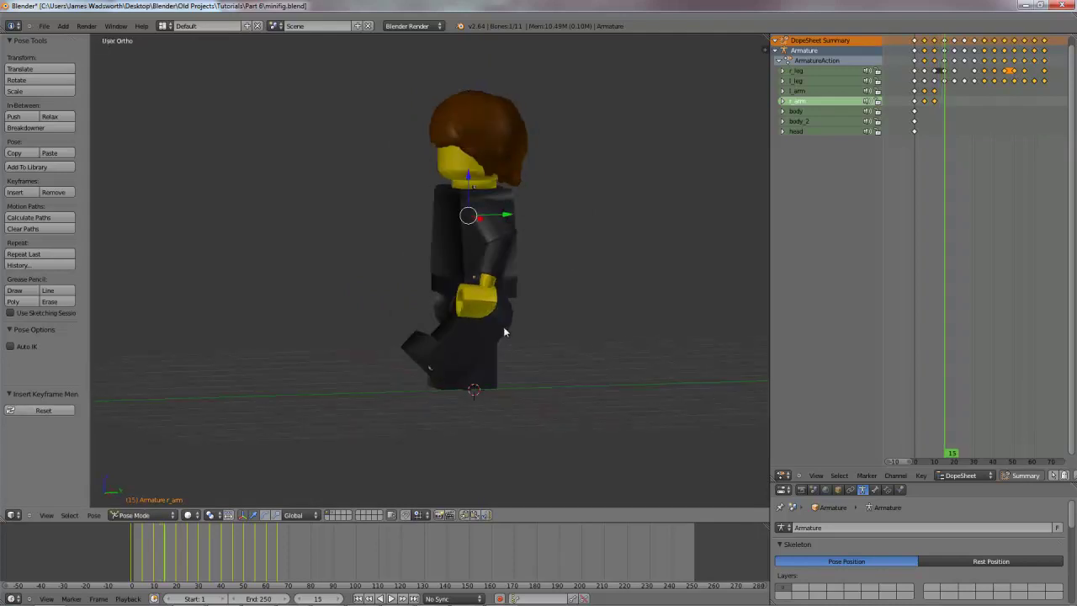
{"action": "key", "text": "z"}
{"action": "key", "text": "KP_3"}
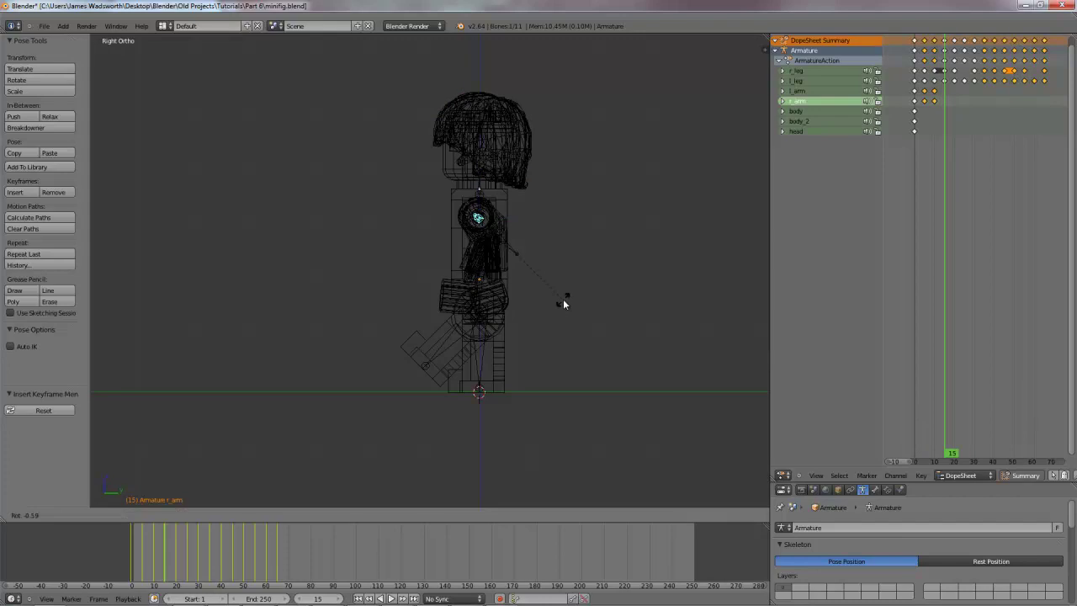
{"action": "key", "text": "z"}
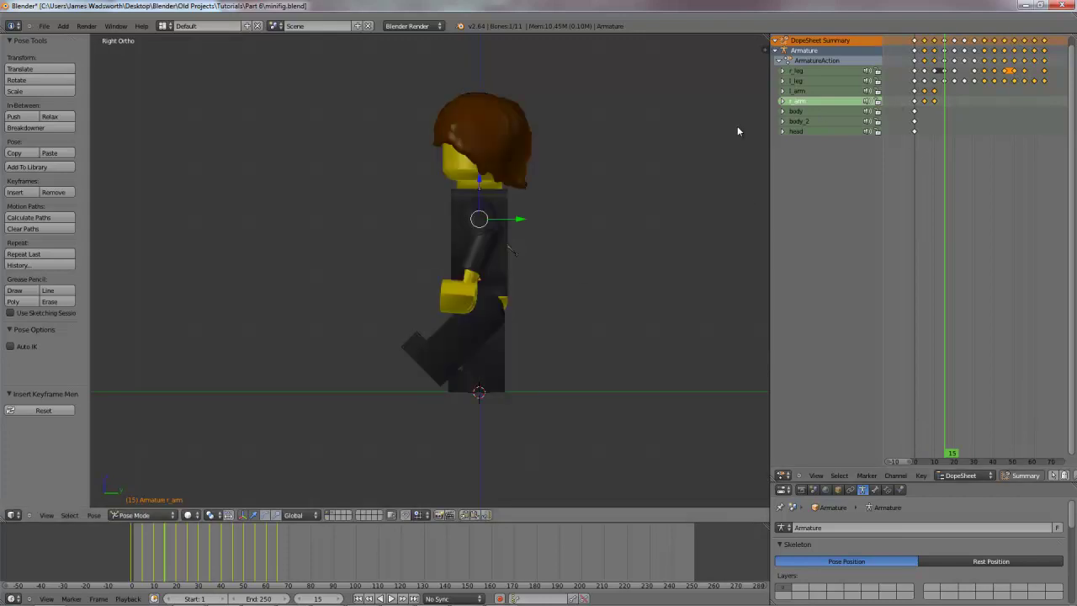
Select the left arm bone, rotate it back toward the torso's centre and keyframe it at frame 15.
{"action": "key", "text": "z"}
{"action": "right_click", "coordinate": [478, 218]}
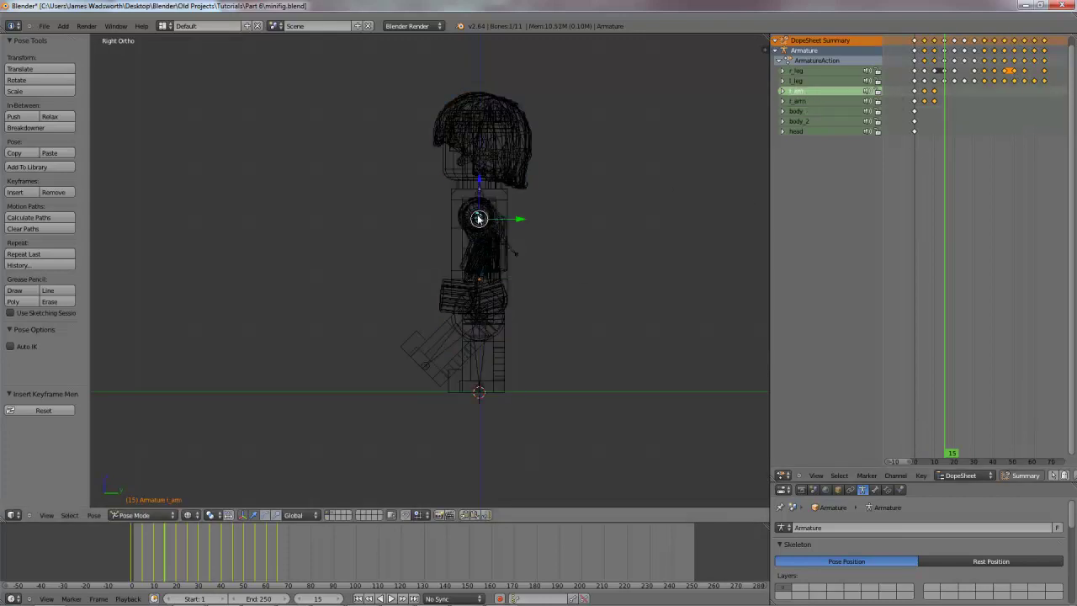
{"action": "key", "text": "r"}
{"action": "left_click", "coordinate": [552, 209]}
{"action": "key", "text": "i"}
{"action": "left_click", "coordinate": [553, 211]}
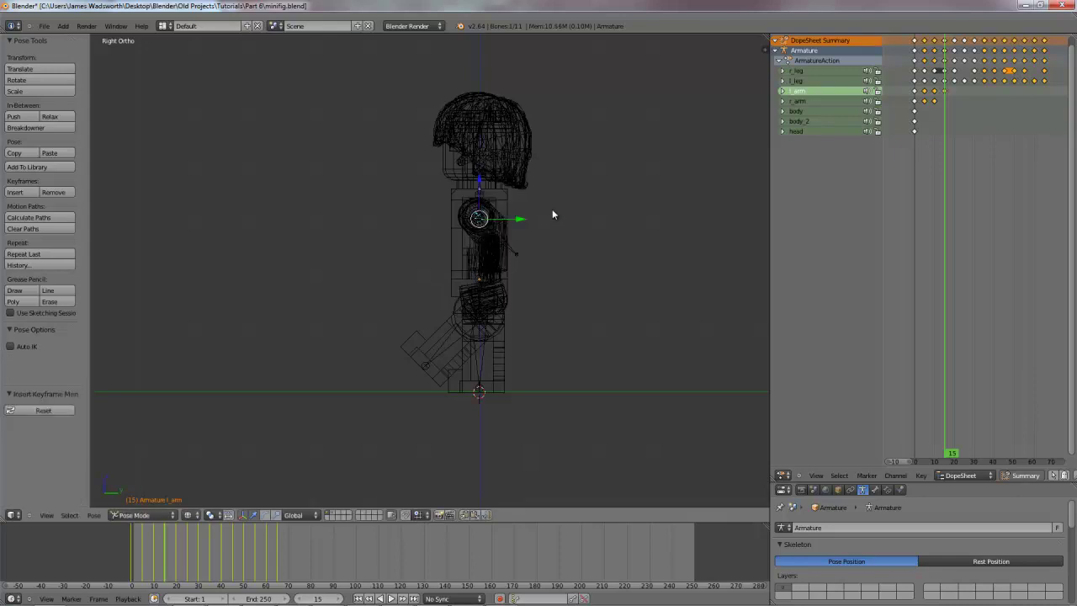
Inspect both arms at frame 15 from an angled view, then reselect the left arm bone in the solid right side view.
{"action": "left_click", "coordinate": [800, 101]}
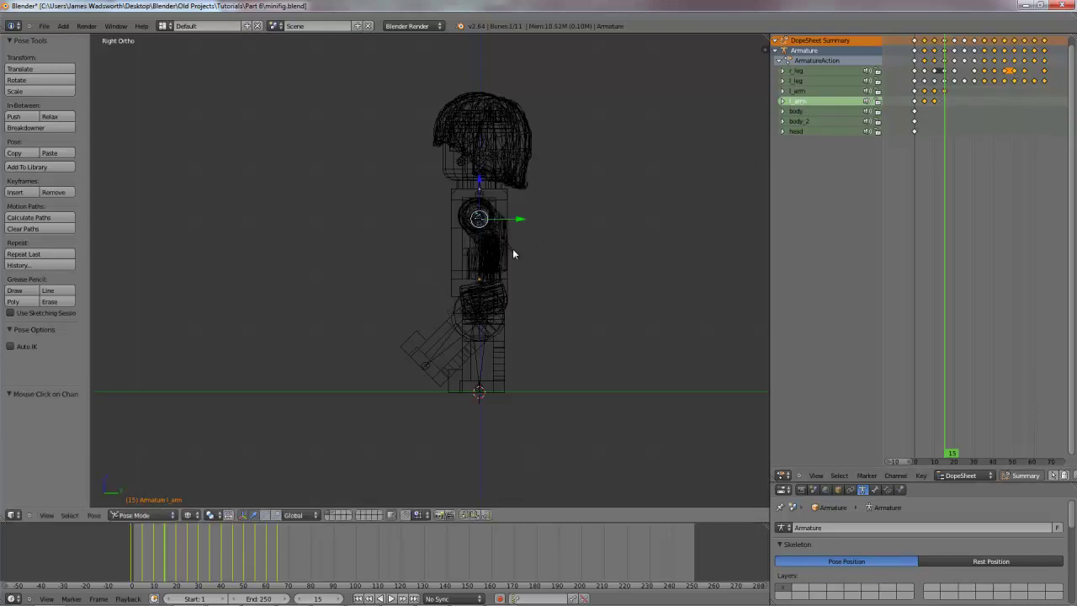
{"action": "middle_click_drag", "start_coordinate": [554, 258], "coordinate": [595, 256]}
{"action": "key", "text": "z"}
{"action": "key", "text": "z"}
{"action": "right_click", "coordinate": [404, 209]}
{"action": "key", "text": "z"}
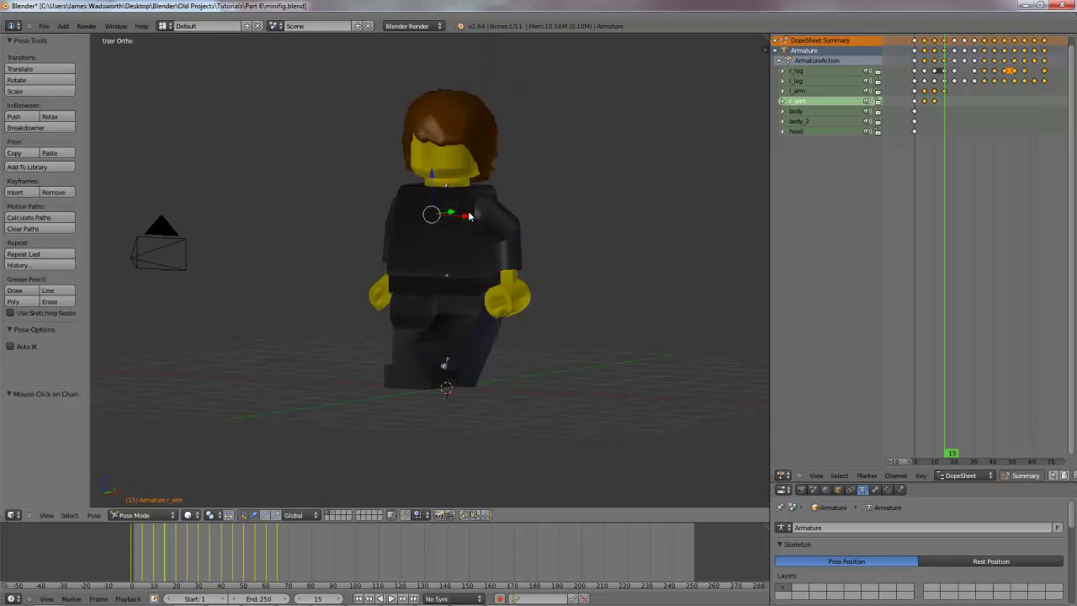
{"action": "key", "text": "KP_3"}
{"action": "key", "text": "z"}
{"action": "middle_click_drag", "start_coordinate": [464, 238], "coordinate": [516, 233]}
{"action": "right_click", "coordinate": [497, 223]}
{"action": "key", "text": "KP_3"}
{"action": "key", "text": "z"}
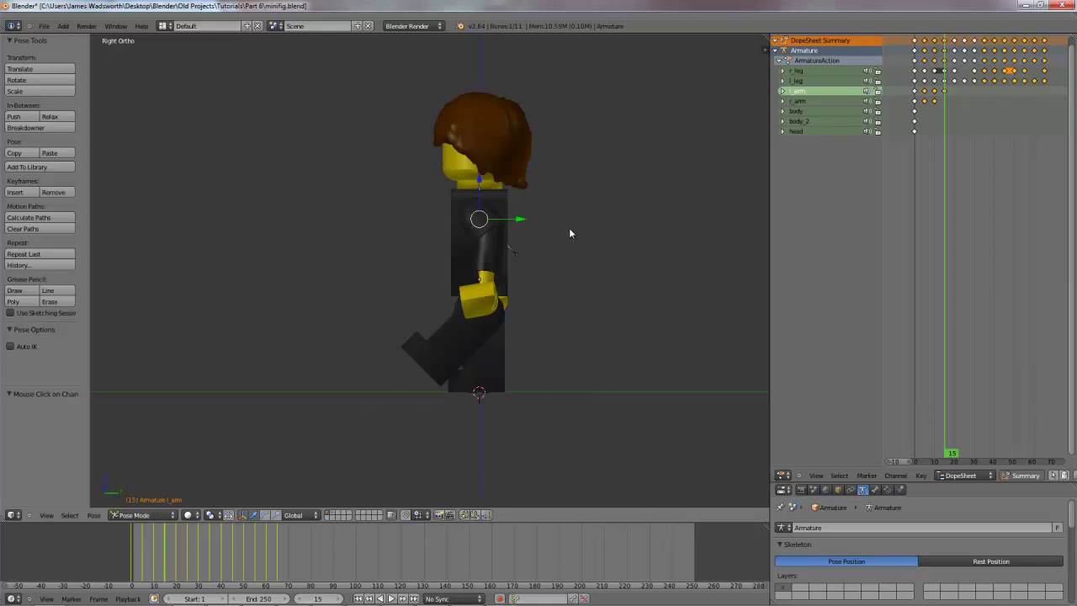
Rotate the left arm bone slightly backward and insert its keyframe again at frame 15.
{"action": "key", "text": "r"}
{"action": "left_click", "coordinate": [569, 222]}
{"action": "key", "text": "i"}
{"action": "left_click", "coordinate": [569, 221]}
Go to frame 20, swing the left arm bone further backward and insert a keyframe.
{"action": "key", "text": "Right"}
{"action": "key", "text": "Right"}
{"action": "key", "text": "Right"}
{"action": "key", "text": "Right"}
{"action": "key", "text": "Right"}
{"action": "key", "text": "Right"}
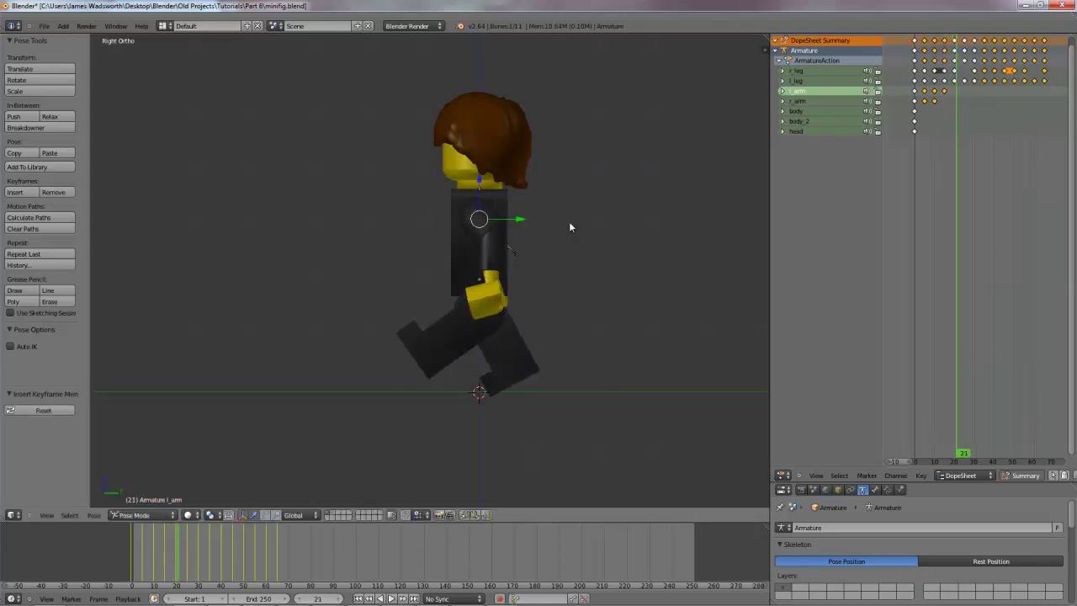
{"action": "key", "text": "Left"}
{"action": "key", "text": "r"}
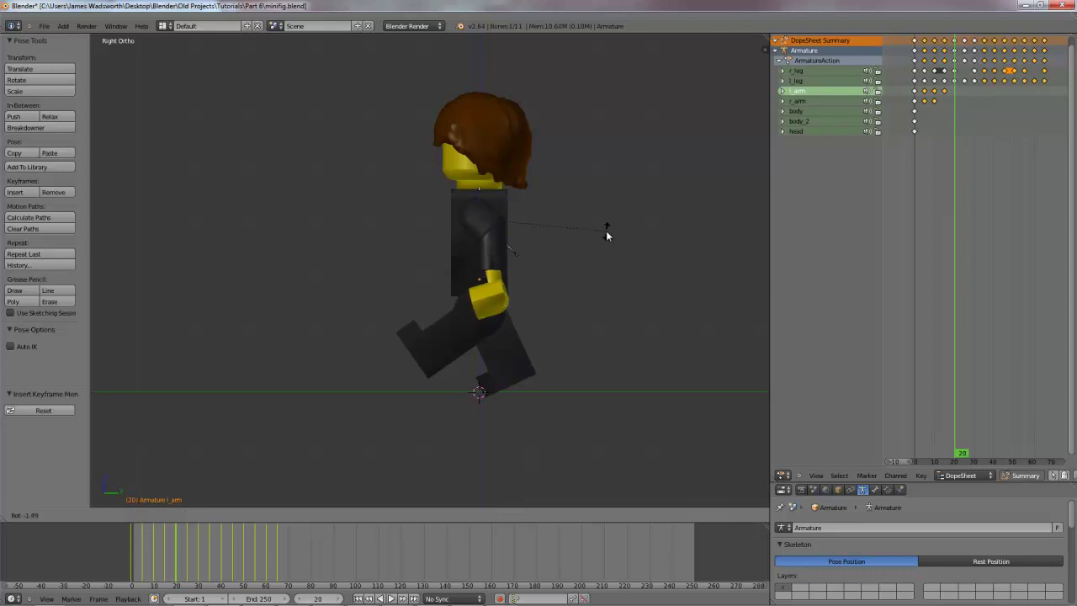
{"action": "left_click", "coordinate": [607, 217]}
{"action": "key", "text": "i"}
{"action": "left_click", "coordinate": [607, 219]}
Go to frame 30, rotate the left arm bone 10° forward and insert a keyframe.
{"action": "key", "text": "Right"}
{"action": "key", "text": "Right"}
{"action": "key", "text": "Right"}
{"action": "key", "text": "Right"}
{"action": "key", "text": "Right"}
{"action": "key", "text": "Right"}
{"action": "key", "text": "Right"}
{"action": "key", "text": "Right"}
{"action": "key", "text": "Right"}
{"action": "key", "text": "Right"}
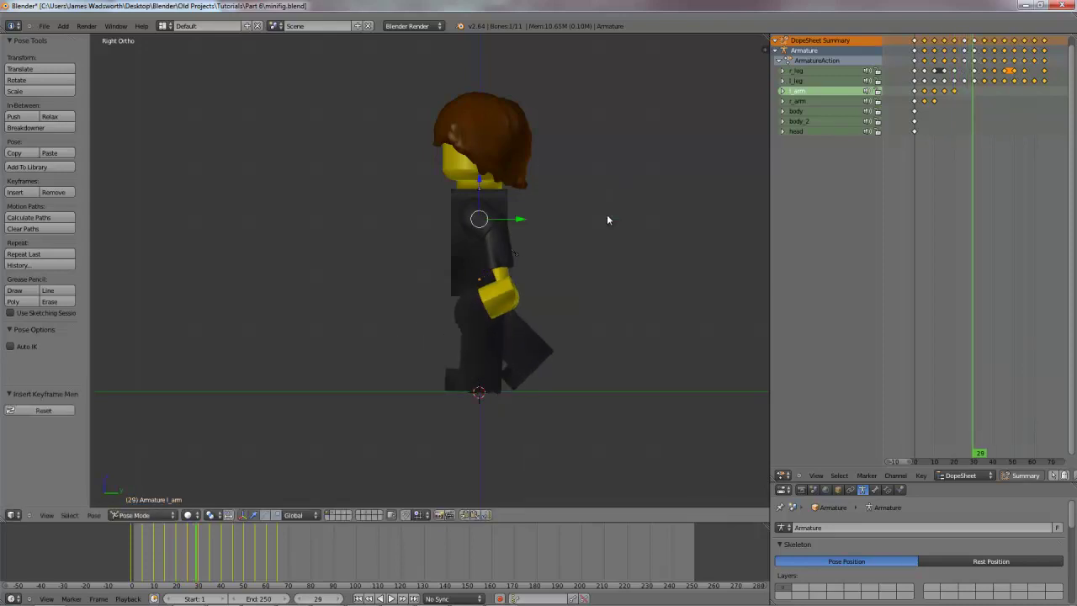
{"action": "key", "text": "r"}
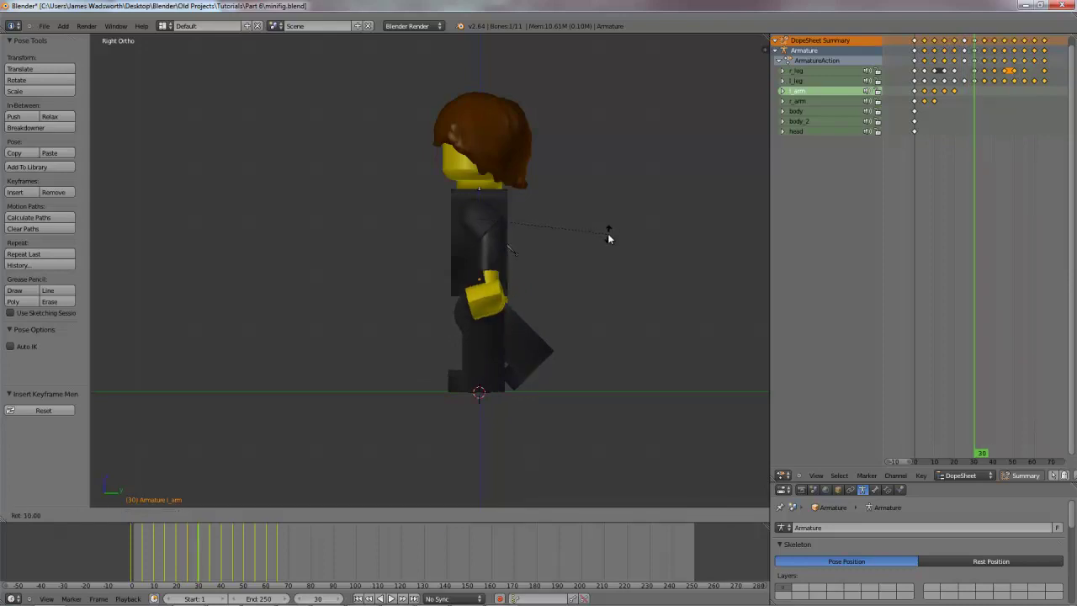
{"action": "left_click", "coordinate": [607, 233]}
{"action": "key", "text": "i"}
{"action": "left_click", "coordinate": [607, 233]}
Go to frame 40, swing the left arm bone forward past the torso's centre and insert a keyframe.
{"action": "key", "text": "Right"}
{"action": "key", "text": "Right"}
{"action": "key", "text": "Right"}
{"action": "key", "text": "Right"}
{"action": "key", "text": "Right"}
{"action": "key", "text": "Right"}
{"action": "key", "text": "Right"}
{"action": "key", "text": "Right"}
{"action": "key", "text": "Right"}
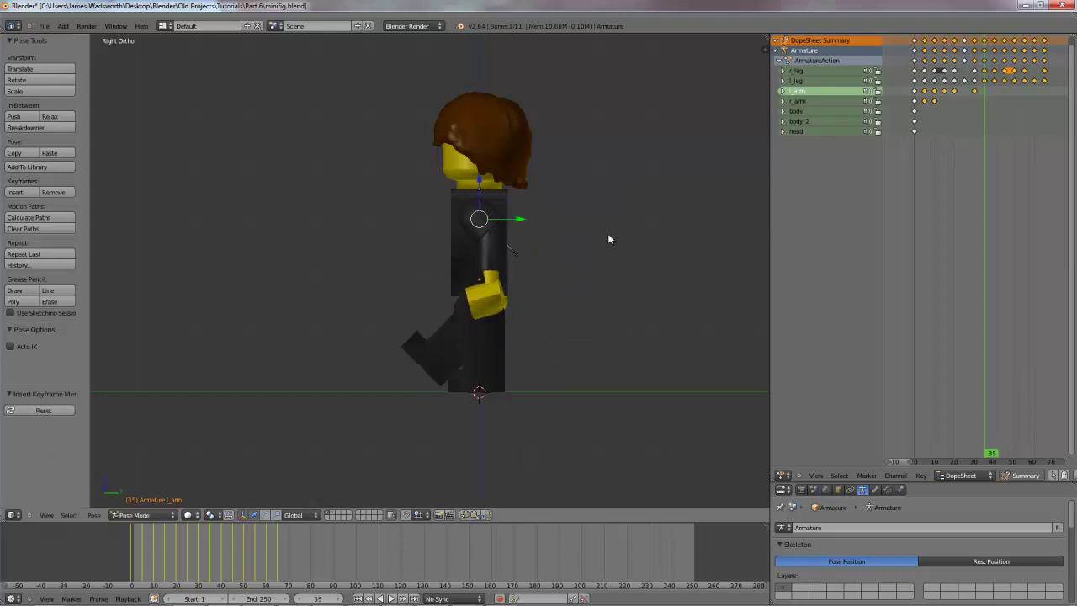
{"action": "key", "text": "Right"}
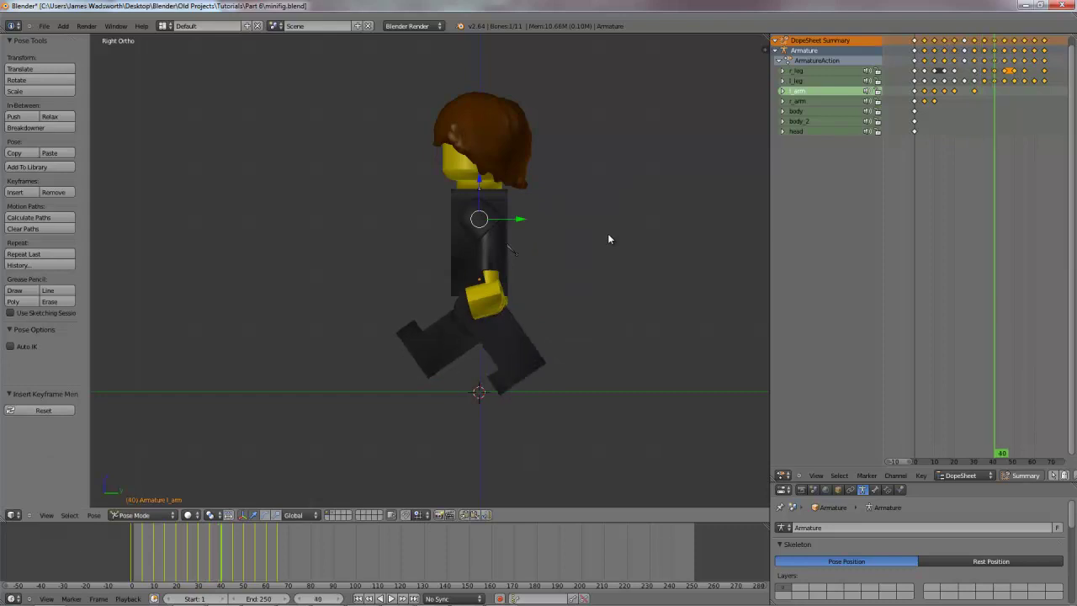
{"action": "key", "text": "r"}
{"action": "left_click", "coordinate": [605, 269]}
{"action": "key", "text": "i"}
{"action": "left_click", "coordinate": [605, 269]}
Go to frame 45, rotate the left arm bone slightly further forward and insert a keyframe.
{"action": "key", "text": "Right"}
{"action": "key", "text": "Right"}
{"action": "key", "text": "Right"}
{"action": "key", "text": "Right"}
{"action": "key", "text": "Right"}
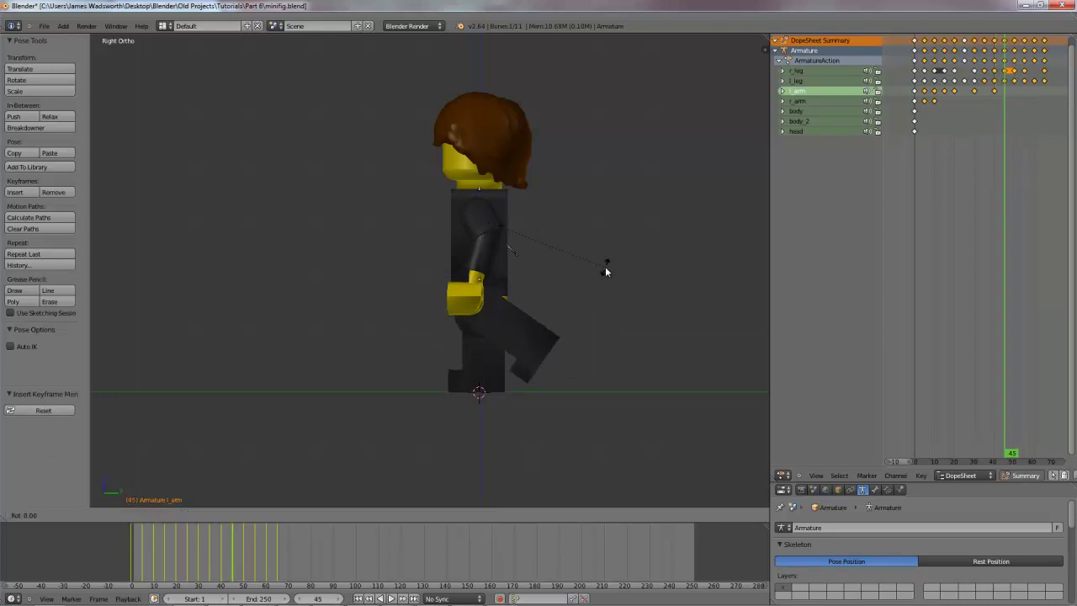
{"action": "key", "text": "r"}
{"action": "left_click", "coordinate": [604, 276]}
{"action": "key", "text": "i"}
{"action": "left_click", "coordinate": [605, 283]}
Go to frame 55, swing the left arm bone back toward the torso and insert a keyframe.
{"action": "key", "text": "Right"}
{"action": "key", "text": "Right"}
{"action": "key", "text": "Right"}
{"action": "key", "text": "Right"}
{"action": "key", "text": "Right"}
{"action": "key", "text": "Right"}
{"action": "key", "text": "Right"}
{"action": "key", "text": "Right"}
{"action": "key", "text": "Right"}
{"action": "key", "text": "Right"}
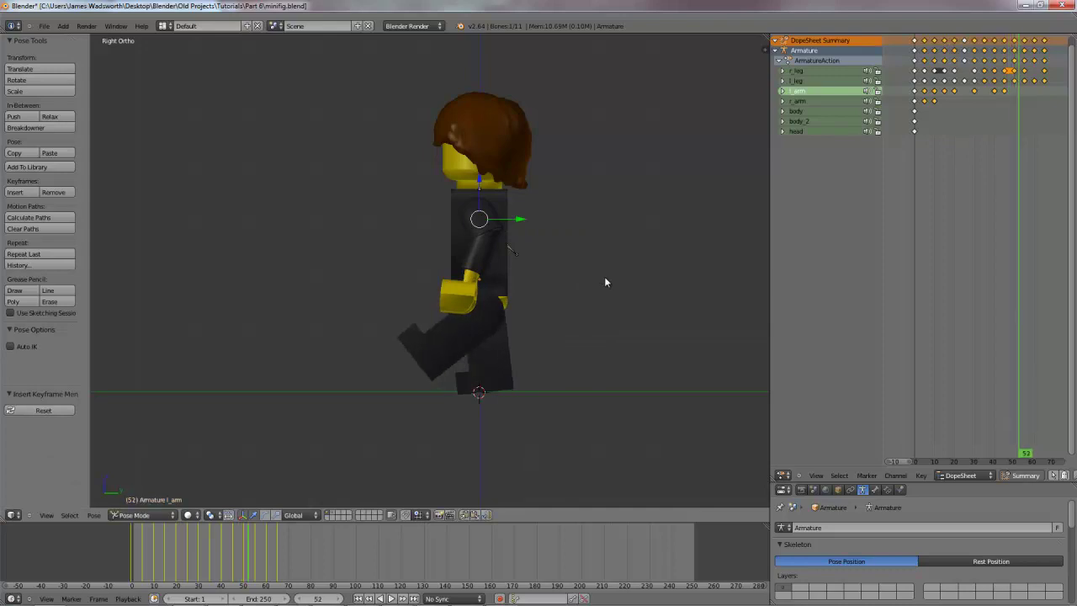
{"action": "key", "text": "r"}
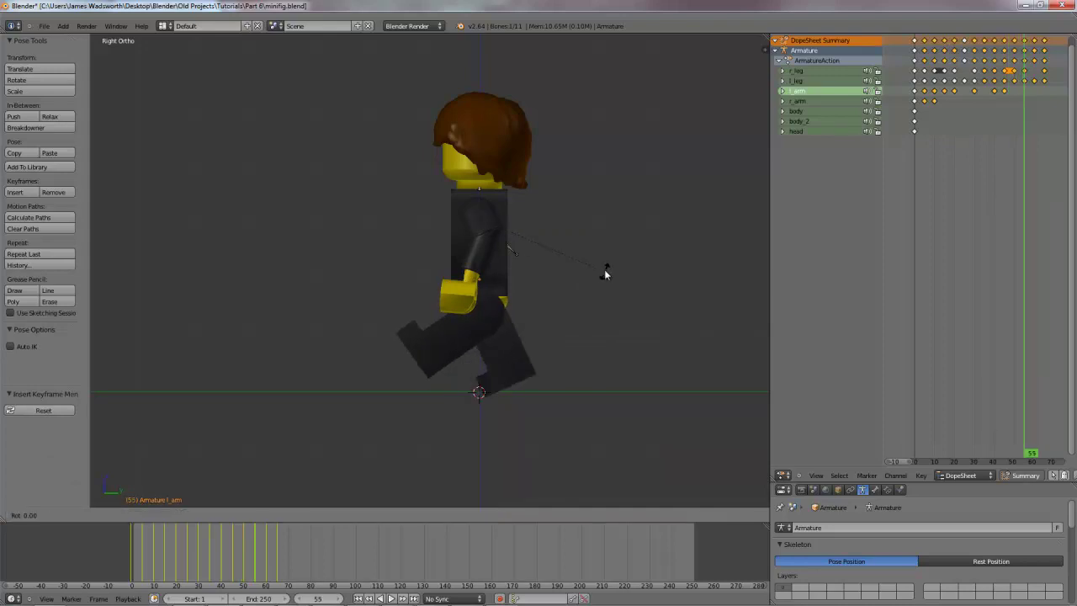
{"action": "left_click", "coordinate": [603, 254]}
{"action": "key", "text": "i"}
{"action": "left_click", "coordinate": [602, 253]}
Go to frame 65, rotate the left arm bone 5° backward and insert a keyframe.
{"action": "key", "text": "Right"}
{"action": "key", "text": "Right"}
{"action": "key", "text": "Right"}
{"action": "key", "text": "Right"}
{"action": "key", "text": "Right"}
{"action": "key", "text": "Right"}
{"action": "key", "text": "Right"}
{"action": "key", "text": "Right"}
{"action": "key", "text": "Right"}
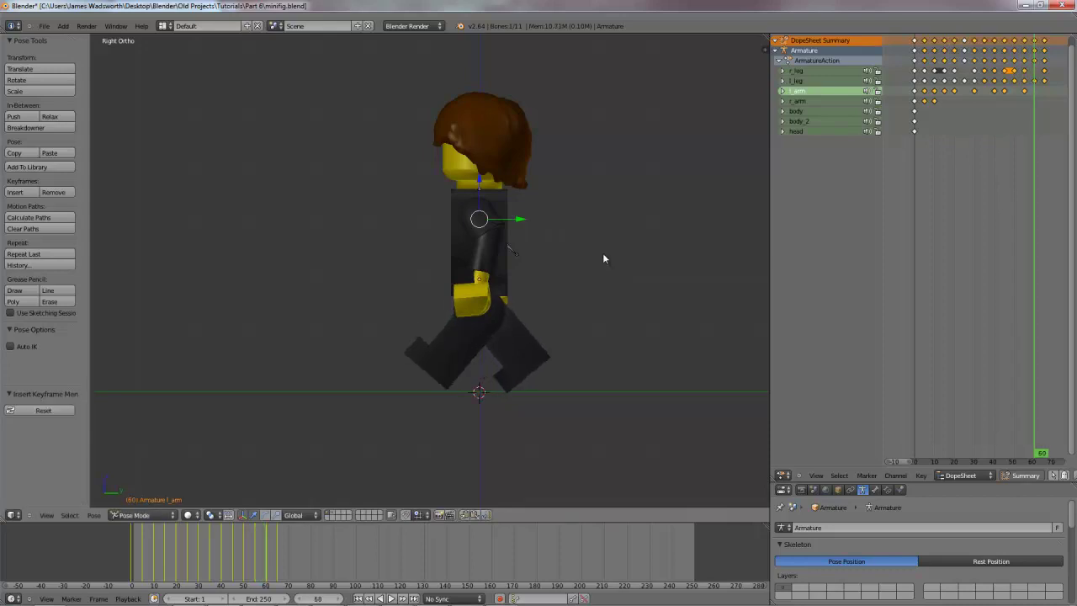
{"action": "key", "text": "Right"}
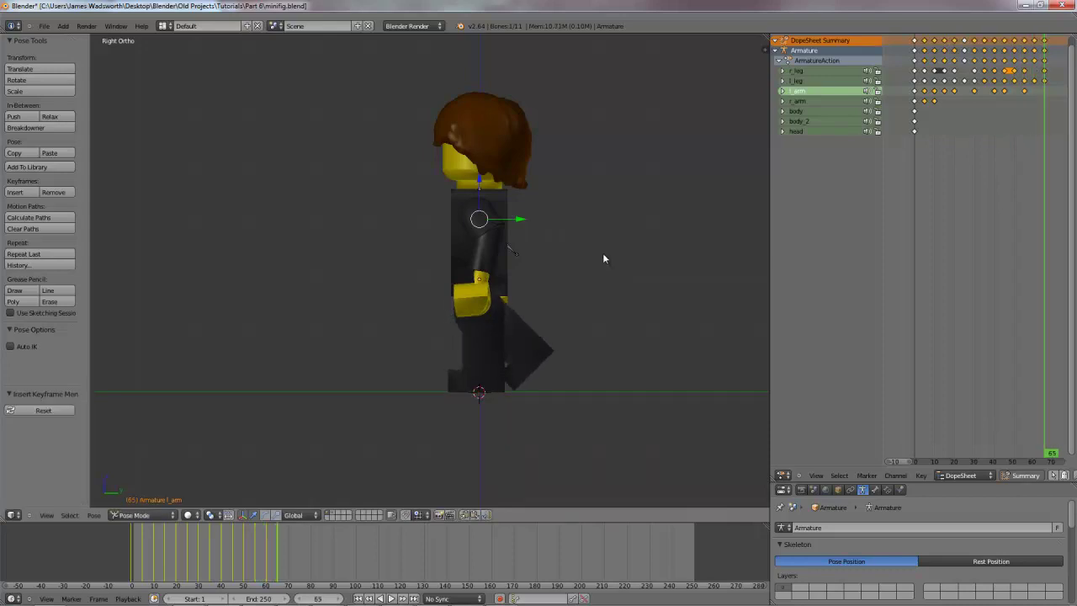
{"action": "key", "text": "r"}
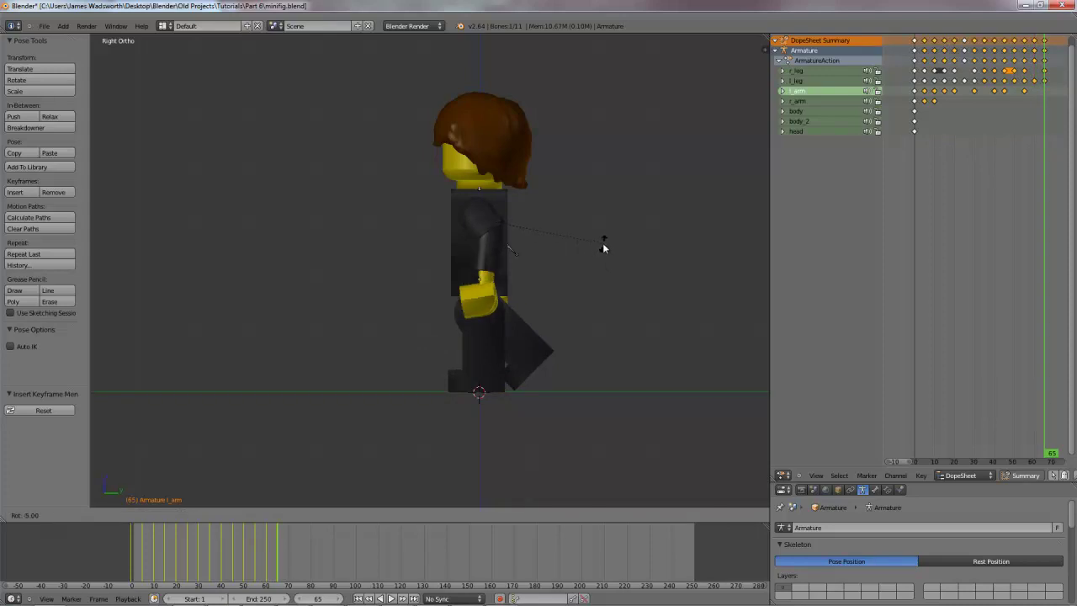
{"action": "left_click", "coordinate": [604, 243]}
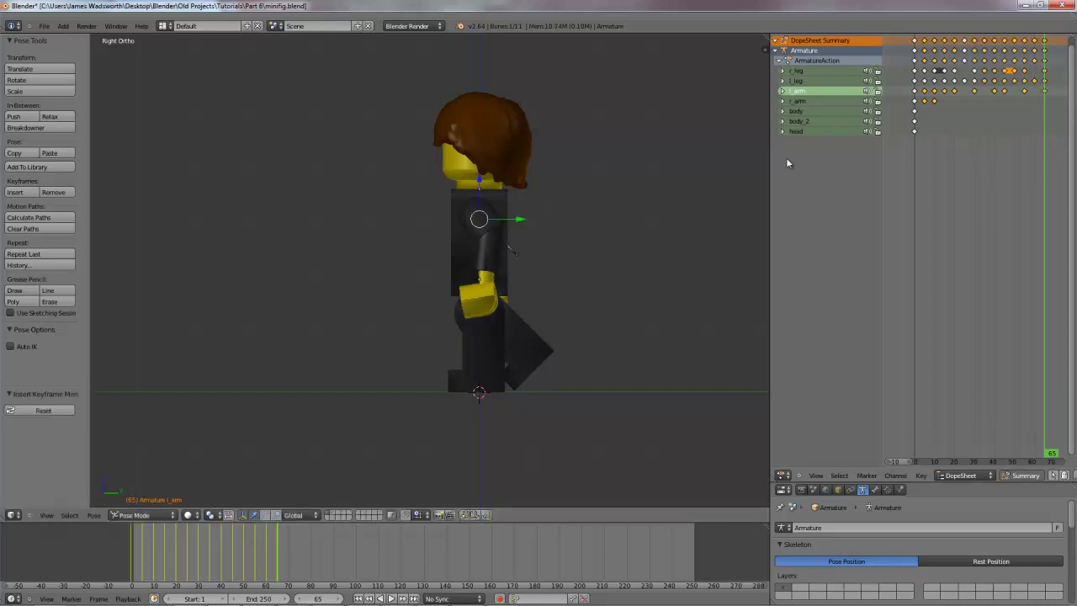
Select the right arm bone, rotate it 25° in the right side view and insert a keyframe at frame 65.
{"action": "middle_click_drag", "start_coordinate": [625, 215], "coordinate": [715, 202]}
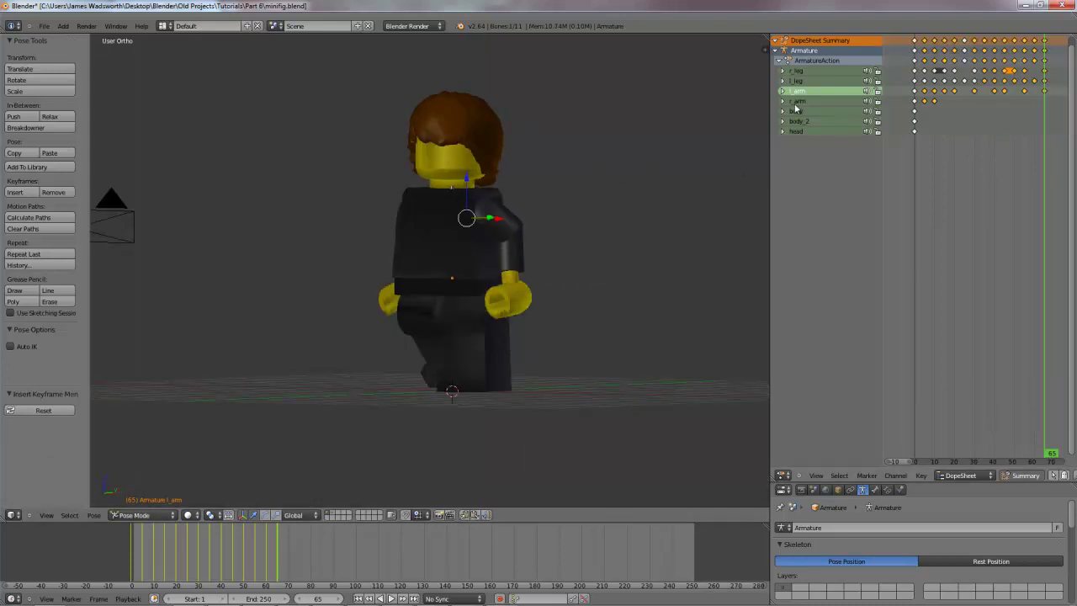
{"action": "left_click", "coordinate": [796, 102]}
{"action": "key", "text": "z"}
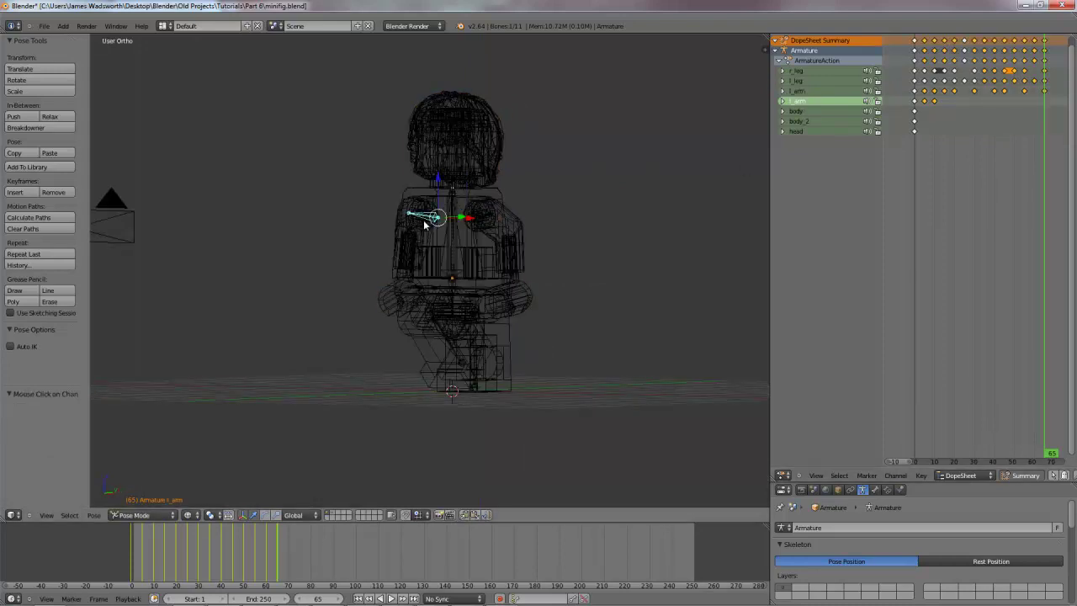
{"action": "key", "text": "z"}
{"action": "key", "text": "KP_3"}
{"action": "key", "text": "z"}
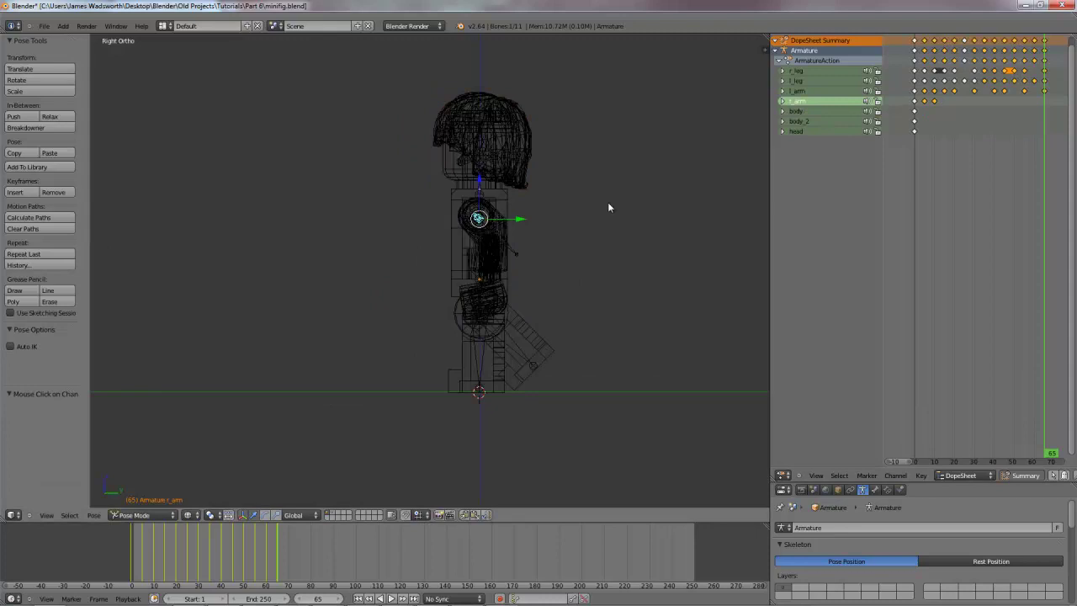
{"action": "key", "text": "r"}
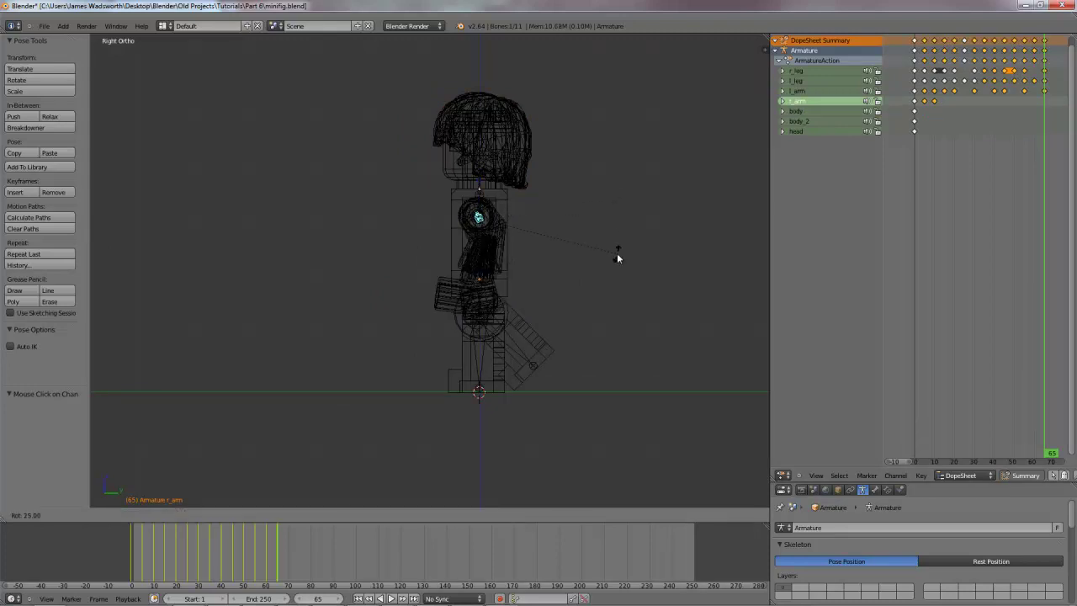
{"action": "left_click", "coordinate": [617, 252]}
{"action": "key", "text": "i"}
{"action": "left_click", "coordinate": [617, 247]}
Go back to frame 55 in solid shading, adjust the right arm bone's rotation and insert a keyframe.
{"action": "key", "text": "Left"}
{"action": "key", "text": "Left"}
{"action": "key", "text": "Left"}
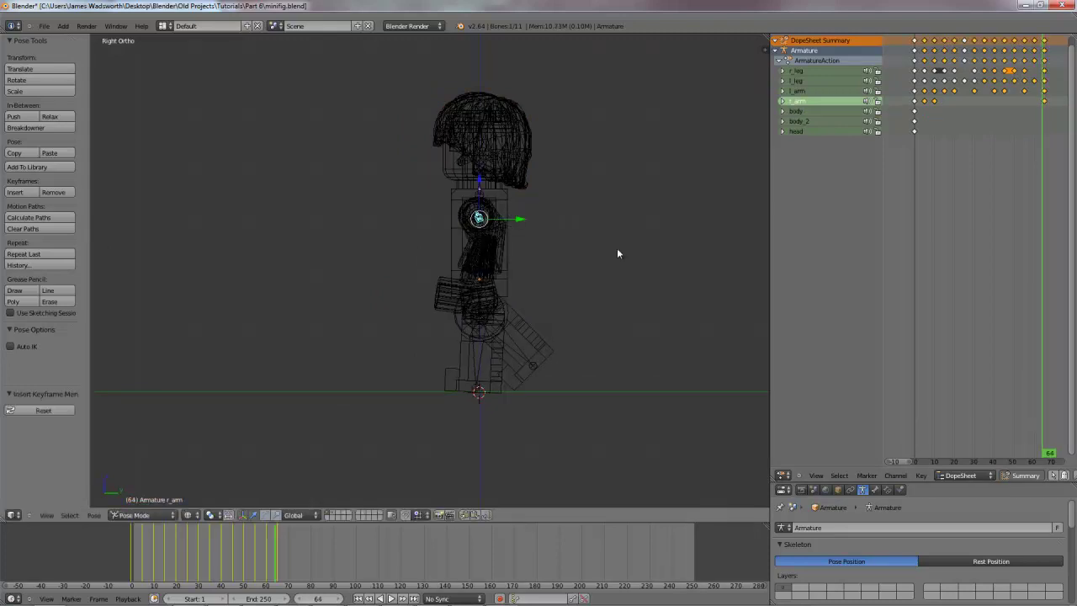
{"action": "key", "text": "Left"}
{"action": "key", "text": "Left"}
{"action": "key", "text": "Left"}
{"action": "key", "text": "Left"}
{"action": "key", "text": "Left"}
{"action": "key", "text": "Left"}
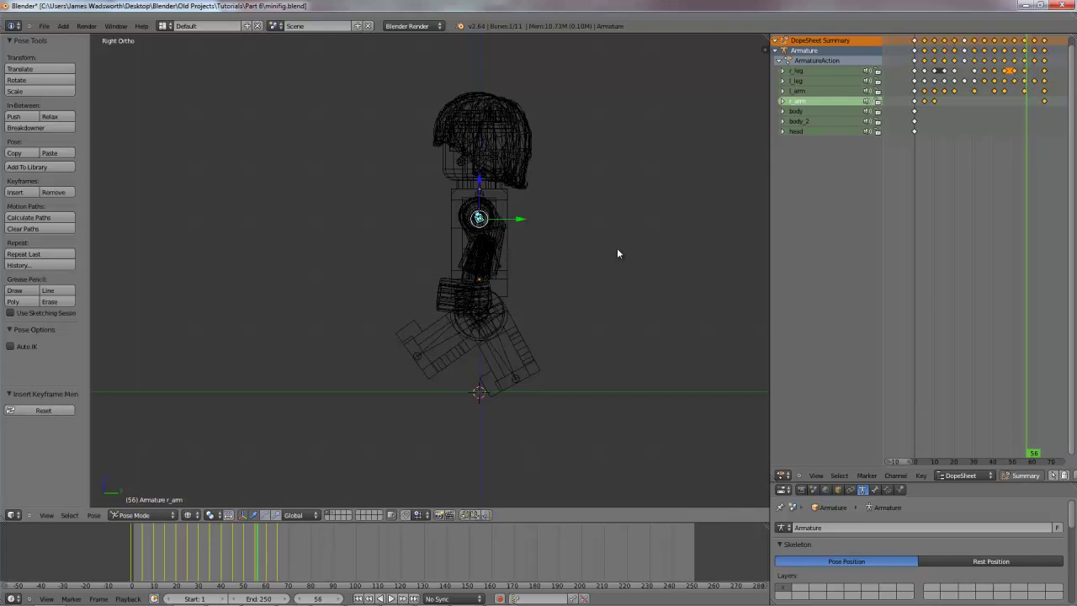
{"action": "key", "text": "z"}
{"action": "key", "text": "Left"}
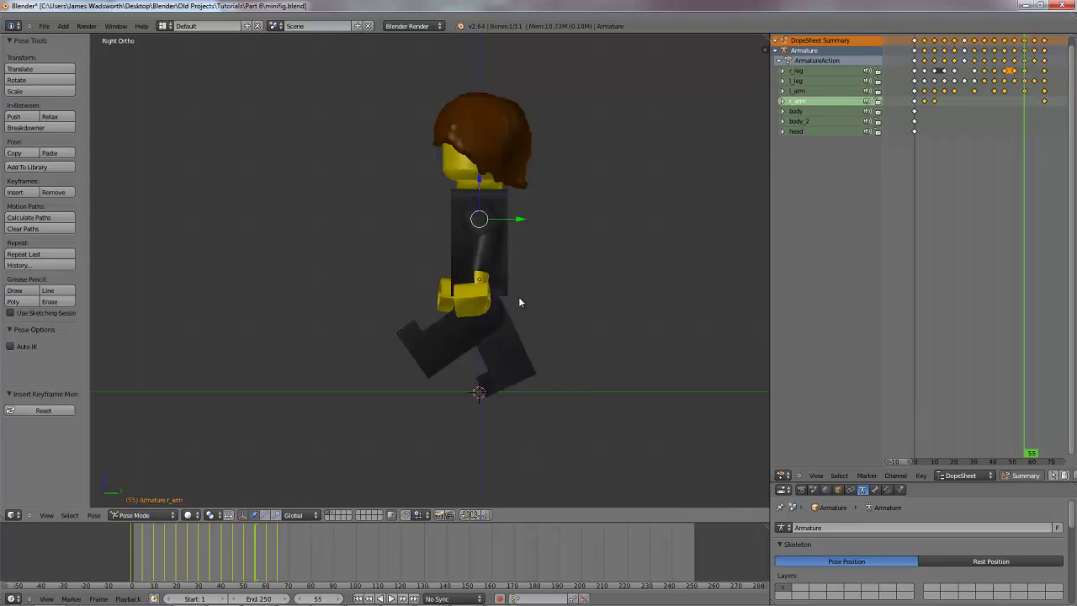
{"action": "key", "text": "r"}
{"action": "left_click", "coordinate": [577, 241]}
{"action": "key", "text": "i"}
{"action": "left_click", "coordinate": [578, 239]}
Go back to frame 40, rotate the right arm bone −10° and insert a keyframe.
{"action": "key", "text": "Right"}
{"action": "key", "text": "Right"}
{"action": "key", "text": "Left"}
{"action": "key", "text": "Left"}
{"action": "key", "text": "Left"}
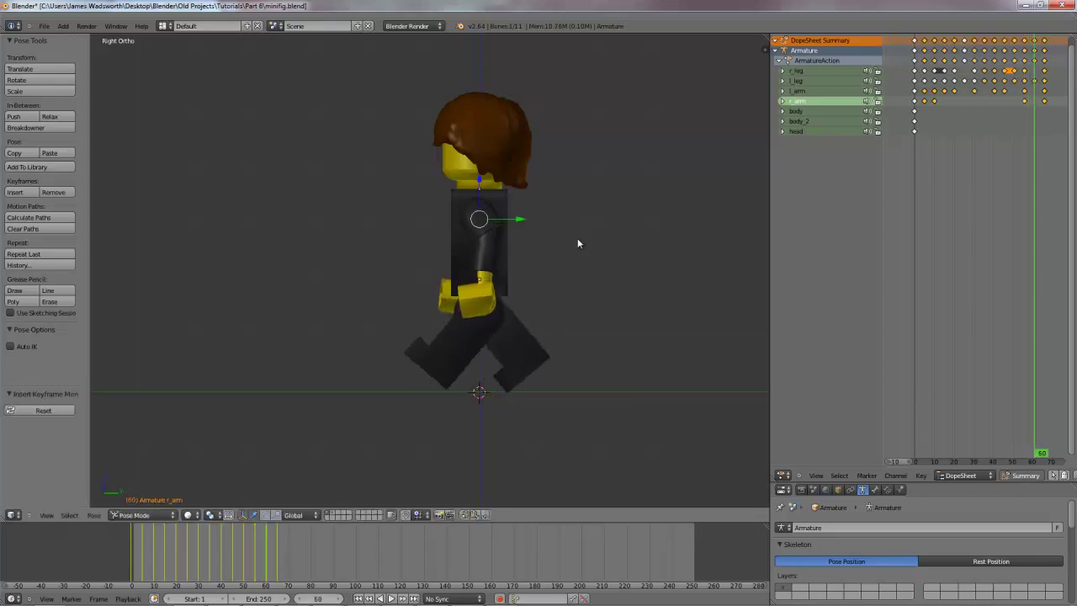
{"action": "key", "text": "Left"}
{"action": "key", "text": "Left"}
{"action": "key", "text": "Left"}
{"action": "key", "text": "Left"}
{"action": "key", "text": "Left"}
{"action": "key", "text": "Left"}
{"action": "key", "text": "Left"}
{"action": "key", "text": "Left"}
{"action": "key", "text": "Left"}
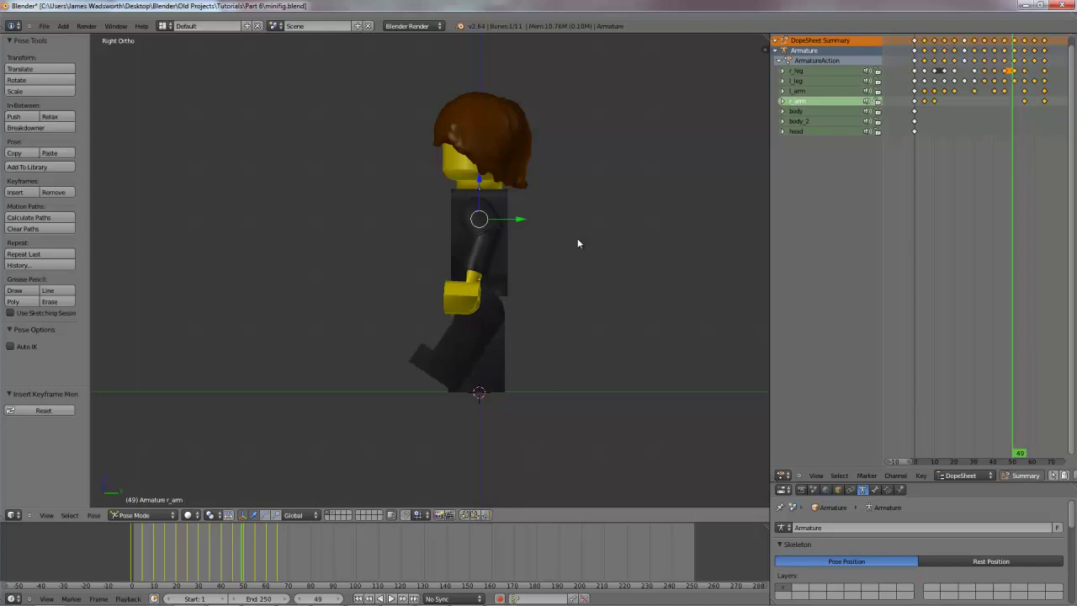
{"action": "key", "text": "Left"}
{"action": "key", "text": "Left"}
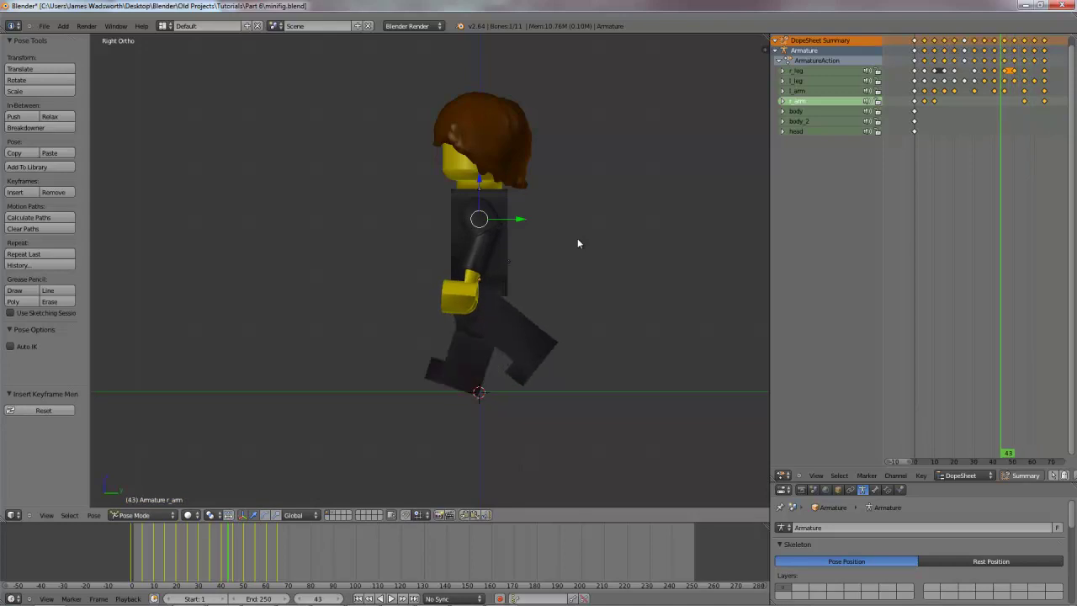
{"action": "key", "text": "Left"}
{"action": "key", "text": "Left"}
{"action": "key", "text": "Left"}
{"action": "key", "text": "r"}
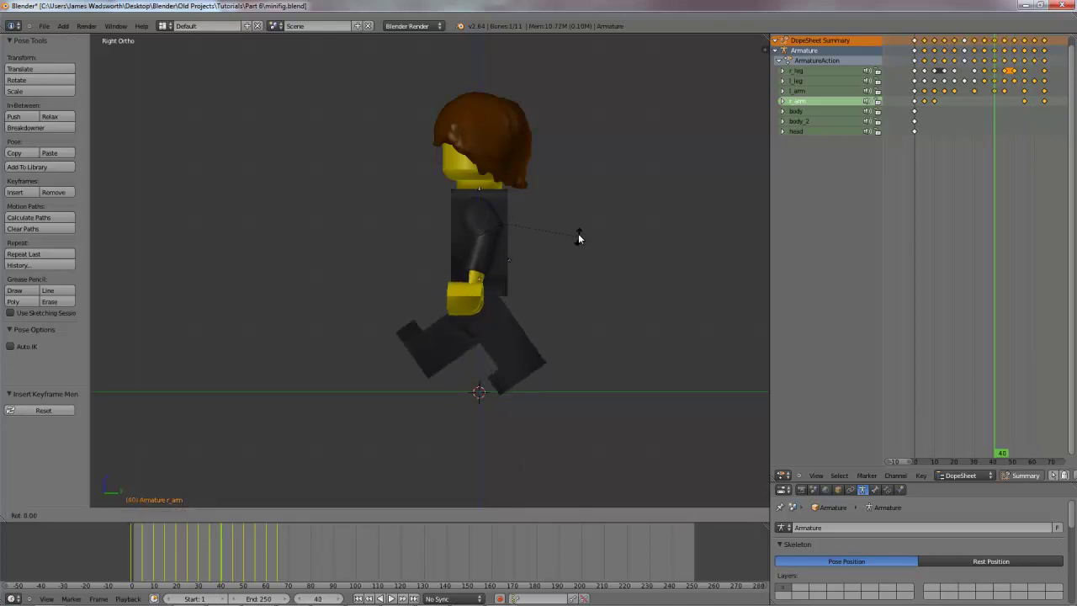
{"action": "left_click", "coordinate": [578, 221]}
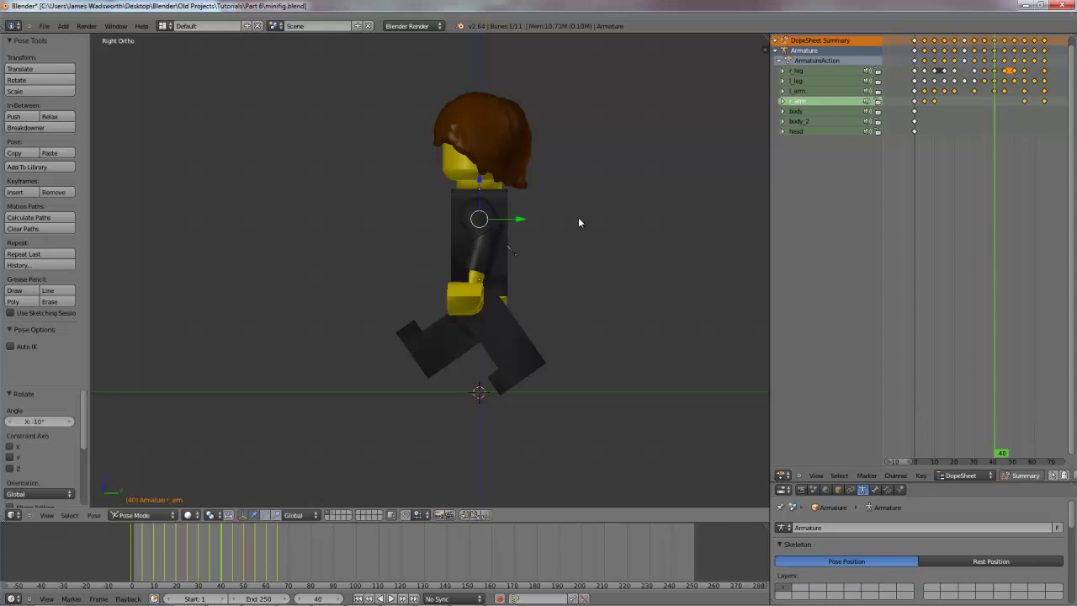
{"action": "key", "text": "i"}
Go back to frame 25, rotate the right arm bone 15° and insert a keyframe.
{"action": "key", "text": "Left"}
{"action": "key", "text": "Left"}
{"action": "key", "text": "Left"}
{"action": "key", "text": "Left"}
{"action": "key", "text": "Left"}
{"action": "key", "text": "Left"}
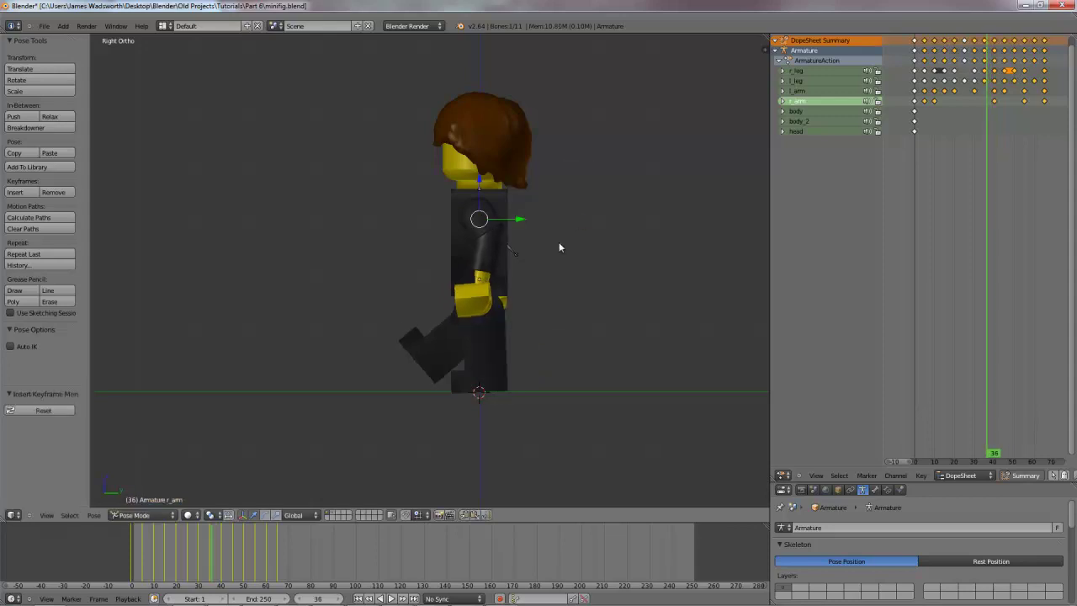
{"action": "key", "text": "Left"}
{"action": "key", "text": "Left"}
{"action": "key", "text": "Left"}
{"action": "key", "text": "Left"}
{"action": "key", "text": "Left"}
{"action": "key", "text": "Left"}
{"action": "key", "text": "Left"}
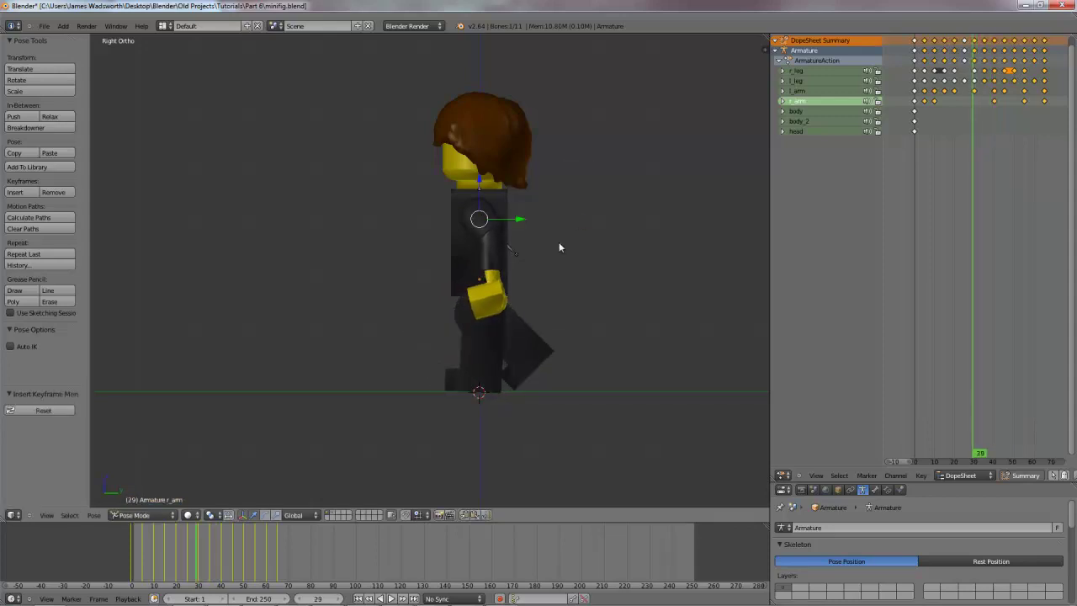
{"action": "key", "text": "Left"}
{"action": "key", "text": "Left"}
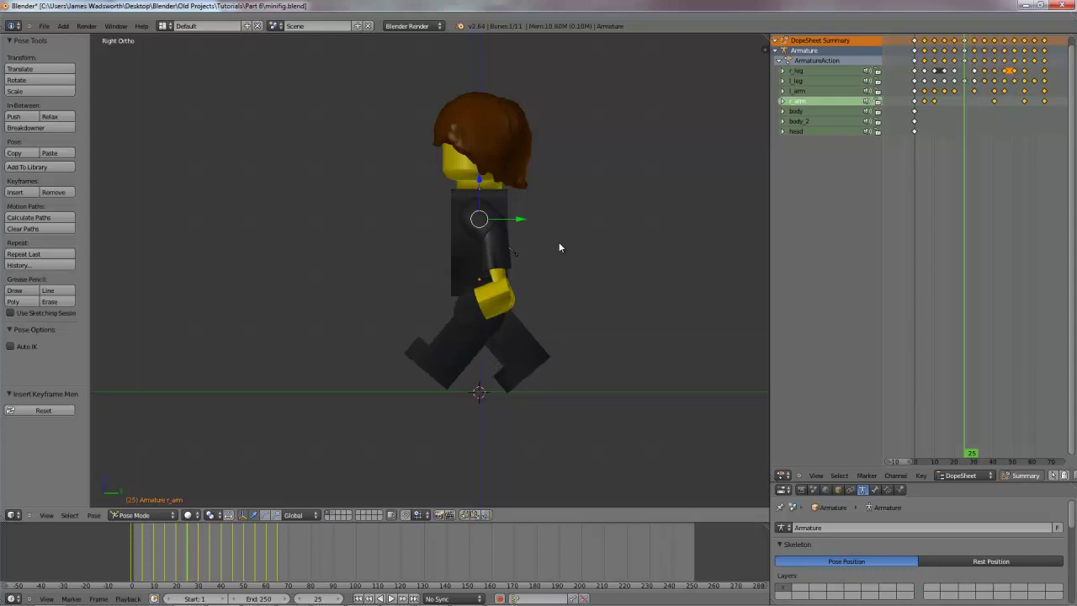
{"action": "key", "text": "r"}
{"action": "left_click", "coordinate": [555, 264]}
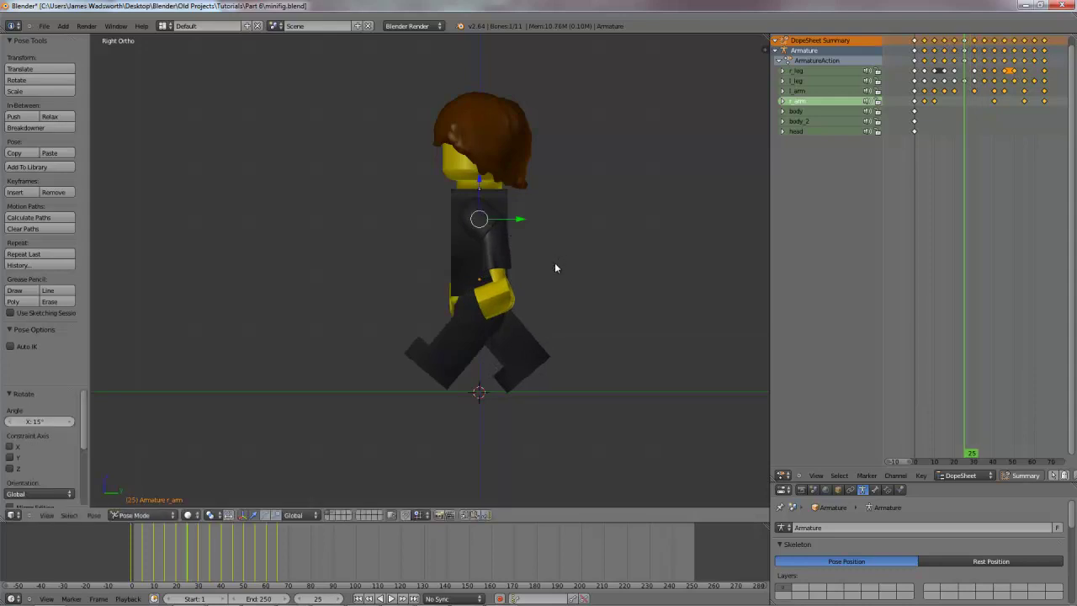
Step back from frame 25 to frame 4, checking the arm swing from different angles in wireframe and solid shading.
{"action": "mouse_move", "coordinate": [547, 272]}
{"action": "middle_mouse_down"}
{"action": "mouse_move", "coordinate": [583, 275]}
{"action": "mouse_move", "coordinate": [551, 278]}
{"action": "middle_mouse_up"}
{"action": "key", "text": "z"}
{"action": "key", "text": "Left"}
{"action": "key", "text": "Left"}
{"action": "key", "text": "Left"}
{"action": "key", "text": "Left"}
{"action": "key", "text": "Left"}
{"action": "key", "text": "Left"}
{"action": "key", "text": "Left"}
{"action": "key", "text": "Left"}
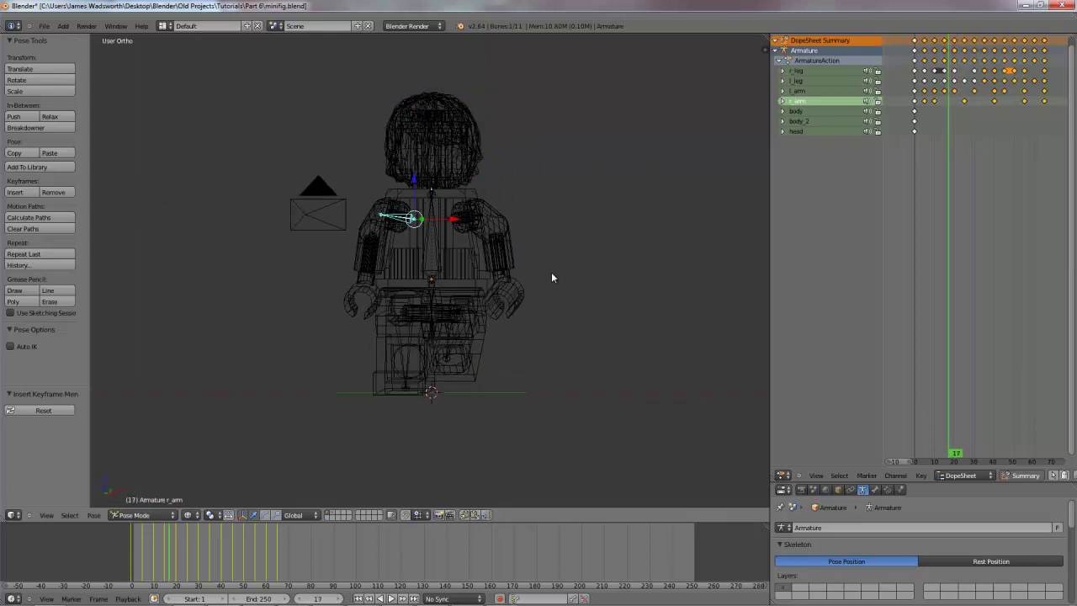
{"action": "key", "text": "KP_3"}
{"action": "key", "text": "z"}
{"action": "key", "text": "Left"}
{"action": "key", "text": "Left"}
{"action": "key", "text": "Left"}
{"action": "key", "text": "Left"}
{"action": "key", "text": "Left"}
{"action": "key", "text": "Left"}
{"action": "key", "text": "Left"}
{"action": "key", "text": "Left"}
{"action": "key", "text": "Left"}
{"action": "key", "text": "Left"}
{"action": "key", "text": "Left"}
{"action": "key", "text": "Left"}
{"action": "key", "text": "Left"}
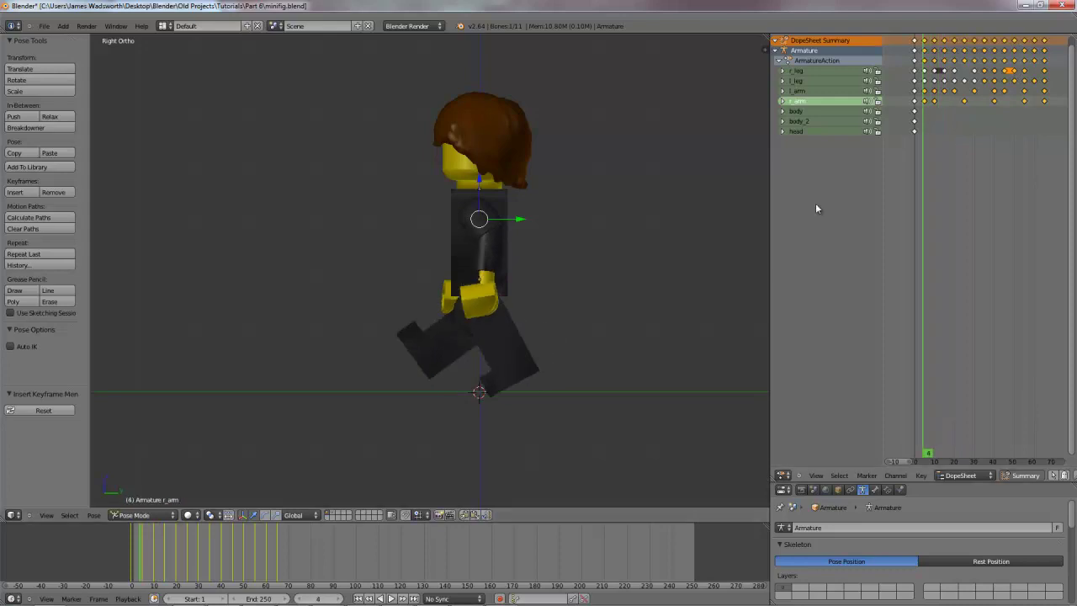
Select all the leg and arm keyframes from frame 0 to frame 65 in the Dope Sheet.
{"action": "key", "text": "a"}
{"action": "middle_click_drag", "start_coordinate": [903, 156], "coordinate": [897, 158]}
{"action": "key", "text": "b"}
{"action": "left_click_drag", "start_coordinate": [906, 104], "coordinate": [1052, 53]}
{"action": "scroll", "coordinate": [895, 132], "scroll_direction": "right", "scroll_amount": 3, "text": "ctrl"}
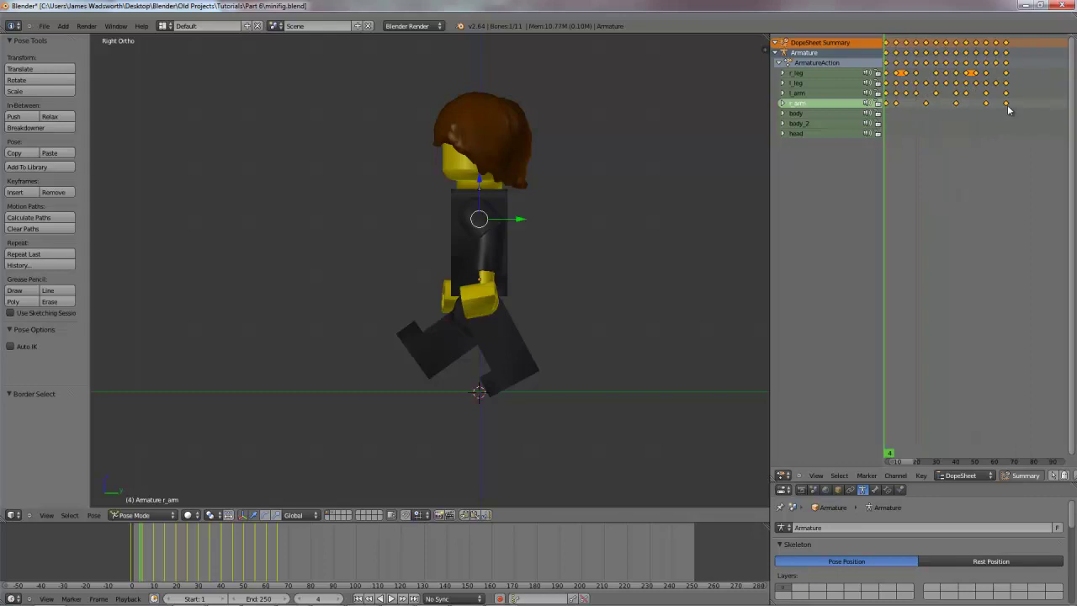
Go to frame 70 and duplicate the selected keyframes, placing the copied cycle from frame 70 to frame 135.
{"action": "left_click", "coordinate": [1008, 110]}
{"action": "key", "text": "Right"}
{"action": "key", "text": "Right"}
{"action": "key", "text": "Right"}
{"action": "key", "text": "Right"}
{"action": "key", "text": "Right"}
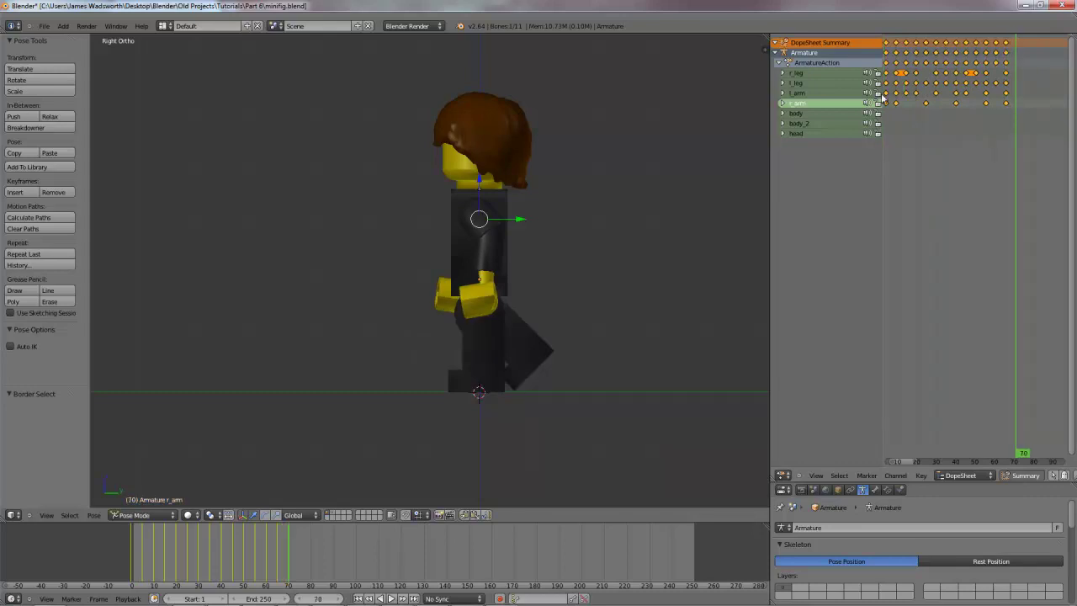
{"action": "key", "text": "shift+d"}
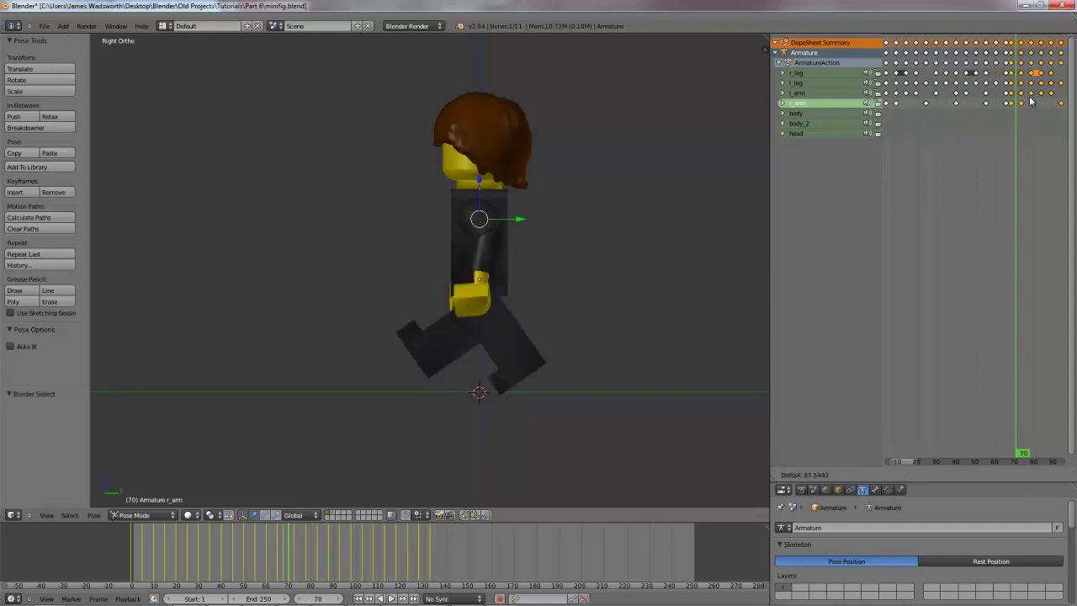
{"action": "left_click", "coordinate": [1035, 100]}
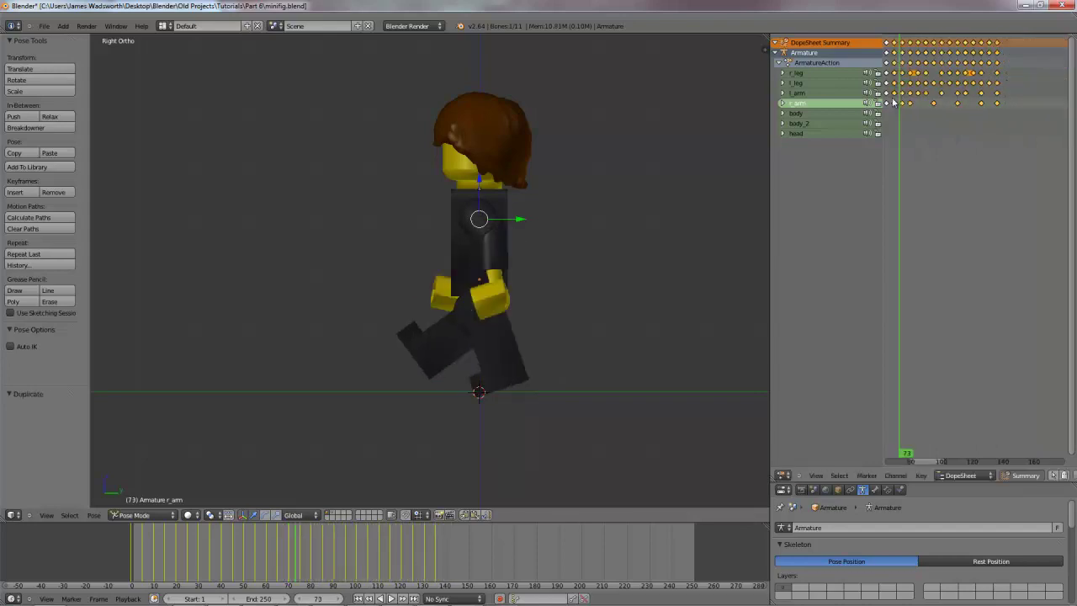
Scrub through the duplicated keyframes up to frame 135 to check the second walk cycle, and return to frame 0.
{"action": "left_click_drag", "start_coordinate": [897, 102], "coordinate": [999, 101]}
{"action": "scroll", "coordinate": [934, 109], "scroll_direction": "left", "scroll_amount": 8, "text": "ctrl"}
{"action": "left_click_drag", "start_coordinate": [910, 111], "coordinate": [1055, 95]}
{"action": "scroll", "coordinate": [968, 101], "scroll_direction": "right", "scroll_amount": 8, "text": "ctrl"}
{"action": "left_click", "coordinate": [1000, 100]}
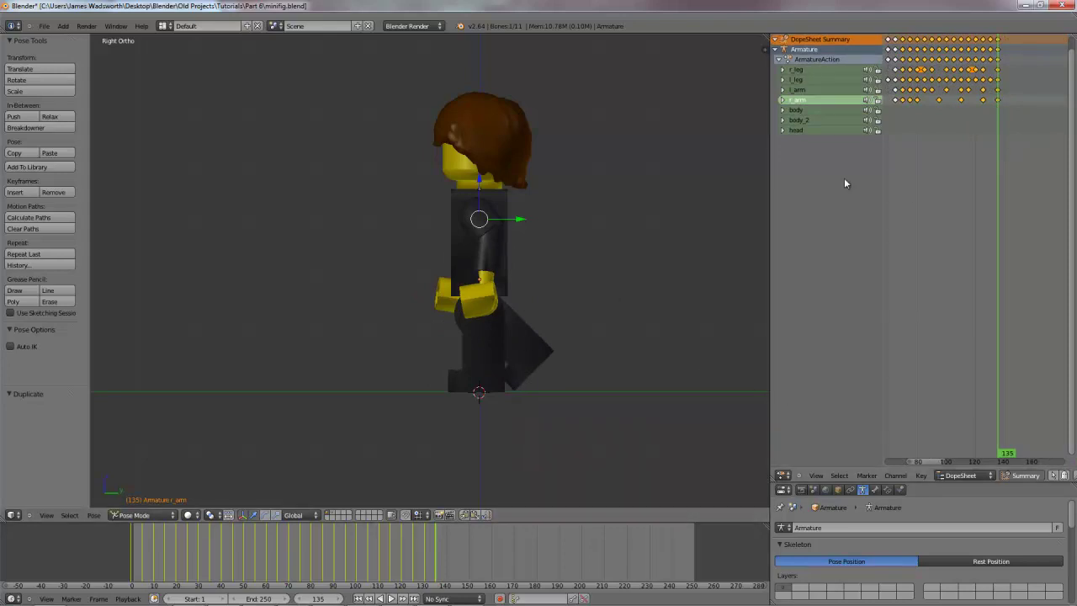
{"action": "scroll", "coordinate": [972, 101], "scroll_direction": "down", "scroll_amount": 4}
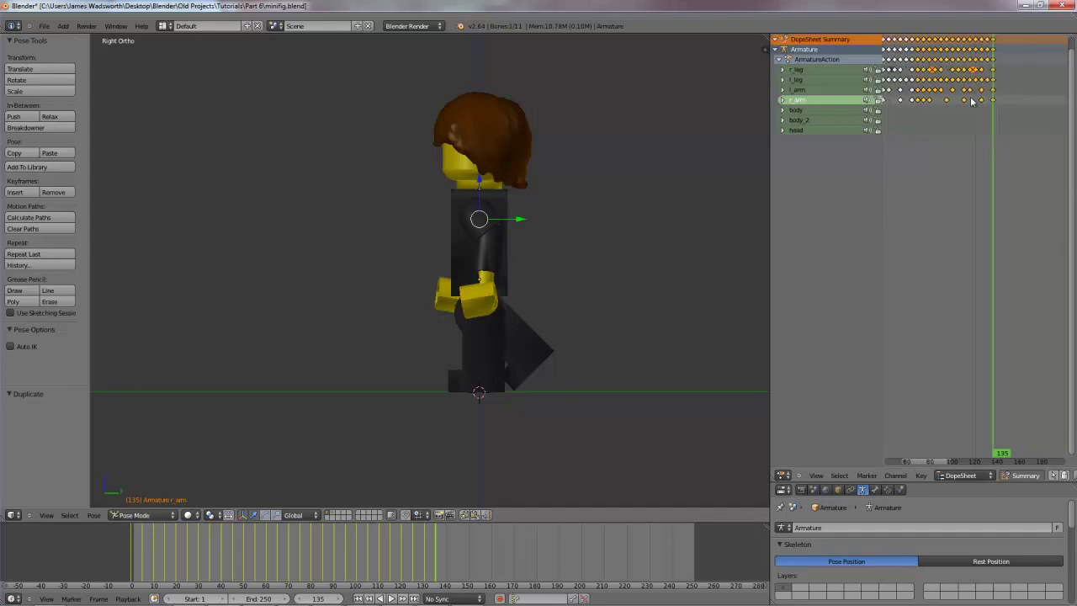
{"action": "scroll", "coordinate": [972, 101], "scroll_direction": "down", "scroll_amount": 2}
{"action": "left_click_drag", "start_coordinate": [923, 90], "coordinate": [983, 92]}
{"action": "left_click_drag", "start_coordinate": [982, 92], "coordinate": [901, 99]}
Select the body bone in wireframe shading with the animation at frame 0.
{"action": "scroll", "coordinate": [558, 268], "scroll_direction": "up", "scroll_amount": 2}
{"action": "key", "text": "z"}
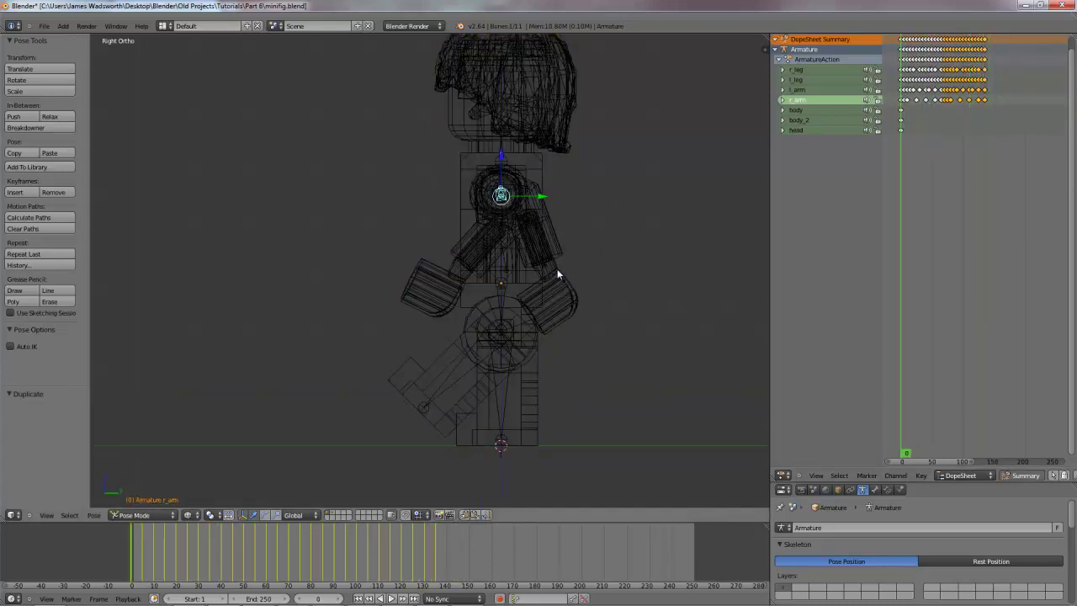
{"action": "middle_click_drag", "start_coordinate": [557, 286], "coordinate": [585, 288], "text": "shift"}
{"action": "right_click", "coordinate": [510, 284]}
{"action": "right_click", "coordinate": [527, 288]}
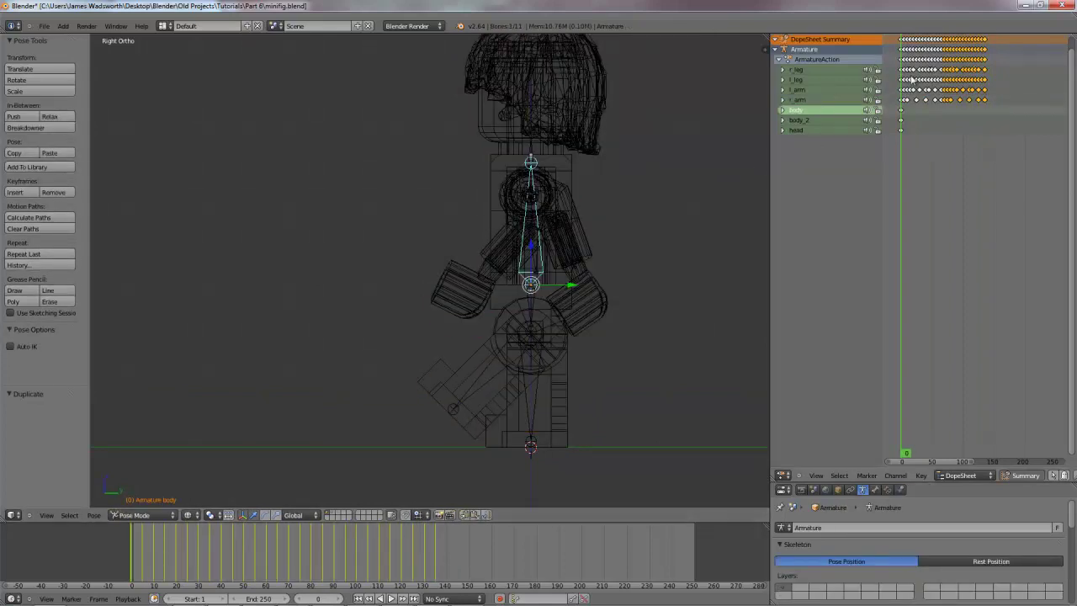
{"action": "mouse_move", "coordinate": [901, 80]}
{"action": "left_mouse_down"}
{"action": "mouse_move", "coordinate": [988, 88]}
{"action": "mouse_move", "coordinate": [921, 94]}
{"action": "mouse_move", "coordinate": [993, 83]}
{"action": "mouse_move", "coordinate": [902, 84]}
{"action": "mouse_move", "coordinate": [998, 82]}
{"action": "mouse_move", "coordinate": [895, 74]}
{"action": "left_mouse_up"}
Play the walk animation in solid shading from an angled view and stop the playback.
{"action": "key", "text": "z"}
{"action": "mouse_move", "coordinate": [623, 281]}
{"action": "middle_mouse_down"}
{"action": "mouse_move", "coordinate": [645, 281]}
{"action": "mouse_move", "coordinate": [600, 280]}
{"action": "middle_mouse_up"}
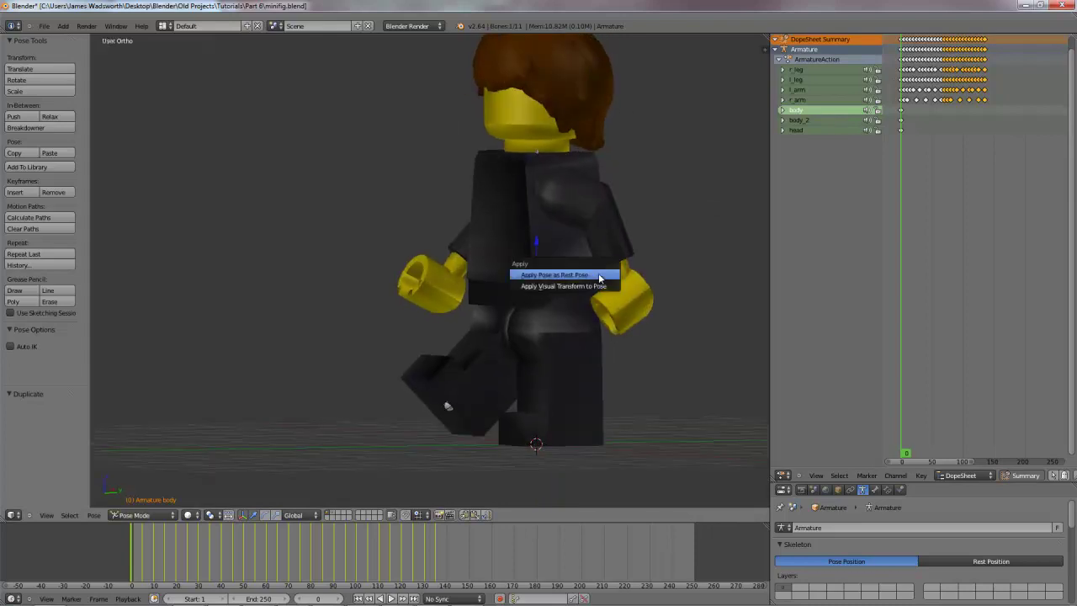
{"action": "key", "text": "alt+a"}
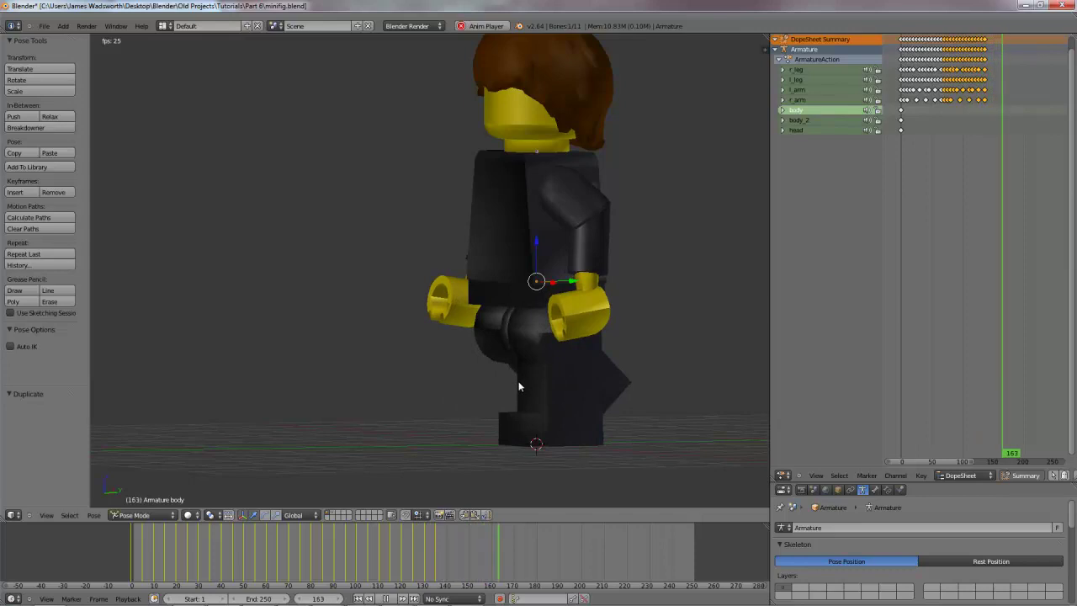
{"action": "key", "text": "Escape"}
Try moving the body and body_2 bones in the right side wireframe view to see which parts follow, cancelling each move.
{"action": "key", "text": "z"}
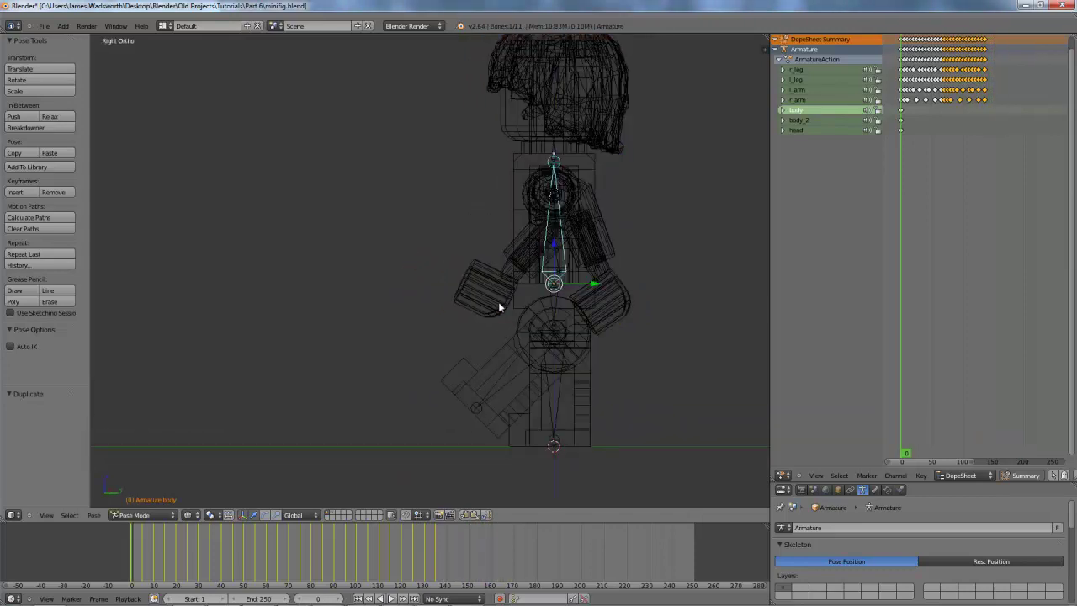
{"action": "key", "text": "KP_3"}
{"action": "right_click", "coordinate": [477, 223]}
{"action": "key", "text": "g"}
{"action": "right_click", "coordinate": [488, 232]}
{"action": "right_click", "coordinate": [480, 196]}
{"action": "key", "text": "g"}
{"action": "right_click", "coordinate": [480, 200]}
{"action": "right_click", "coordinate": [481, 212]}
{"action": "key", "text": "g"}
{"action": "right_click", "coordinate": [477, 200]}
{"action": "right_click", "coordinate": [479, 194]}
{"action": "key", "text": "g"}
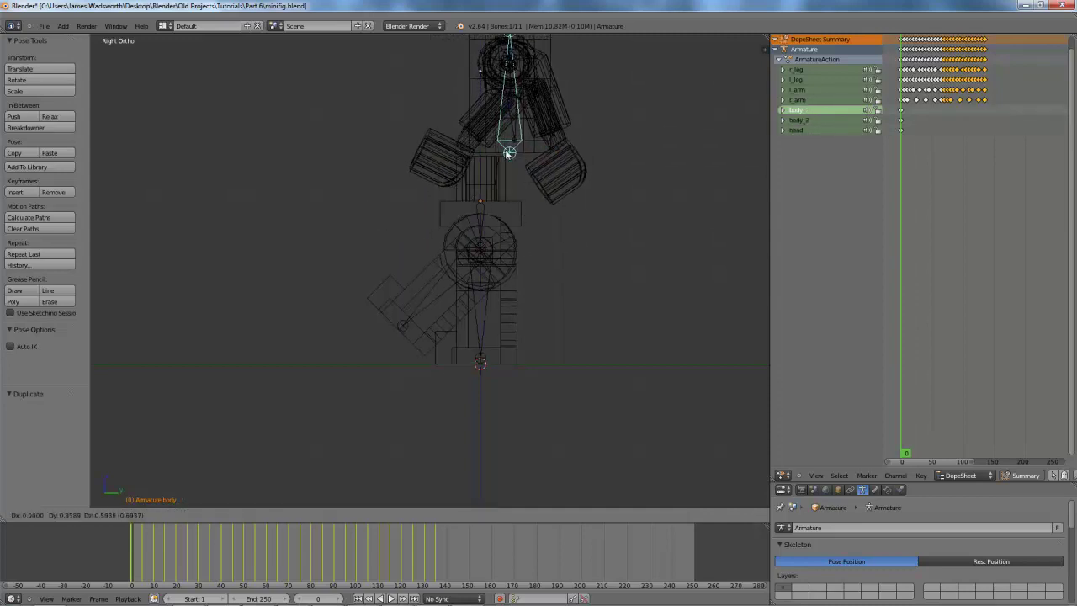
{"action": "right_click", "coordinate": [488, 190]}
{"action": "right_click", "coordinate": [493, 214]}
{"action": "key", "text": "g"}
{"action": "right_click", "coordinate": [505, 244]}
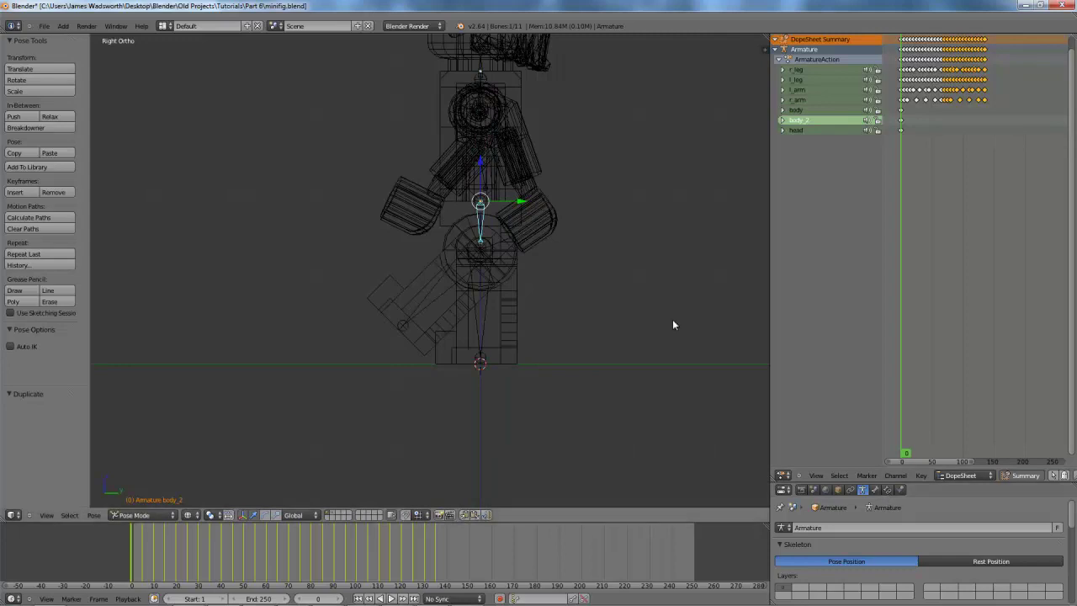
Show the bone properties in an enlarged Properties editor and switch the armature to Edit Mode with the body bone selected.
{"action": "left_click", "coordinate": [876, 490]}
{"action": "mouse_move", "coordinate": [879, 510]}
{"action": "middle_mouse_down"}
{"action": "mouse_move", "coordinate": [875, 395]}
{"action": "mouse_move", "coordinate": [871, 496]}
{"action": "middle_mouse_up"}
{"action": "left_click_drag", "start_coordinate": [880, 482], "coordinate": [884, 208]}
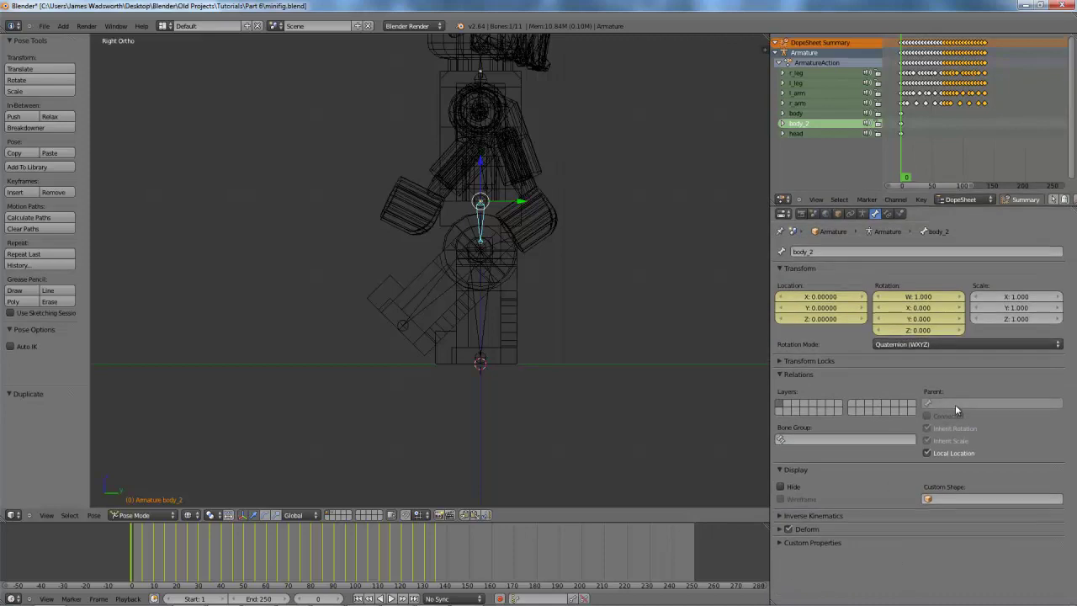
{"action": "right_click", "coordinate": [474, 190]}
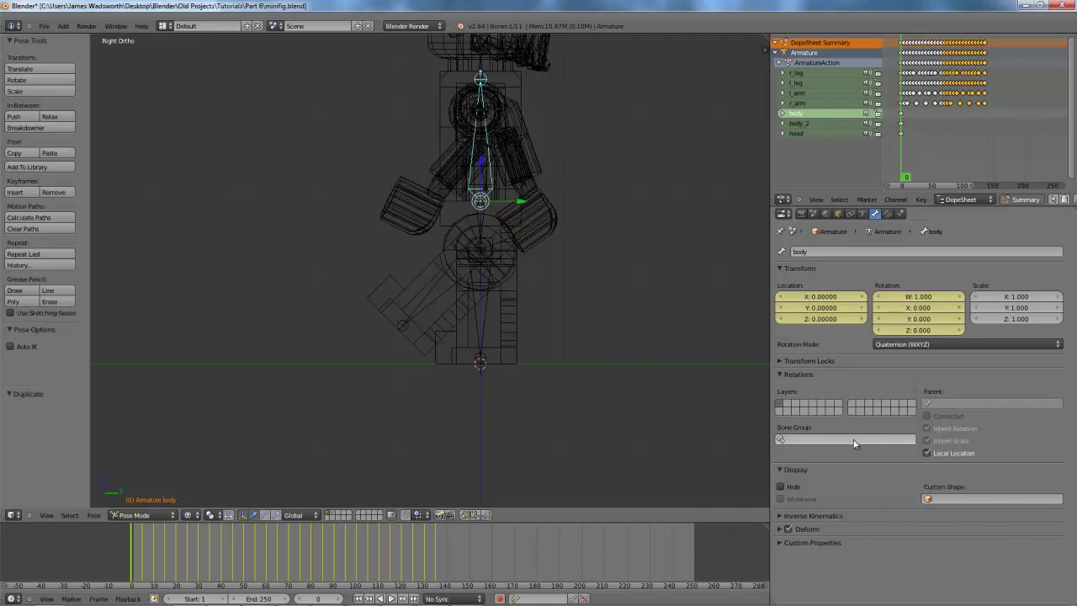
{"action": "middle_click_drag", "start_coordinate": [542, 206], "coordinate": [639, 320]}
{"action": "key", "text": "Tab"}
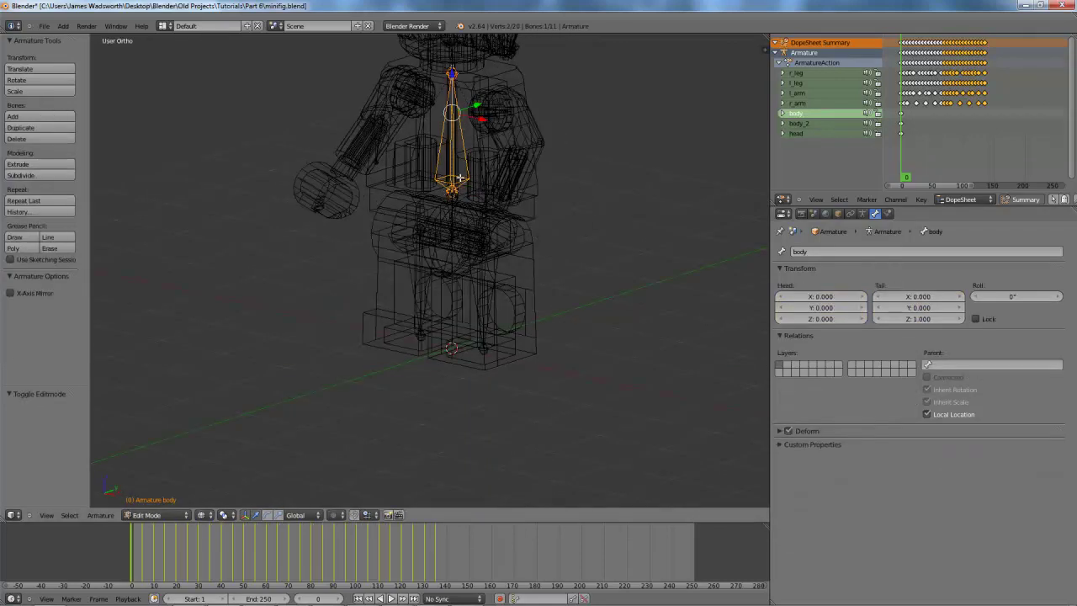
Try moving the body_2 bone and the body bone in Edit Mode, cancelling both moves.
{"action": "right_click", "coordinate": [453, 212]}
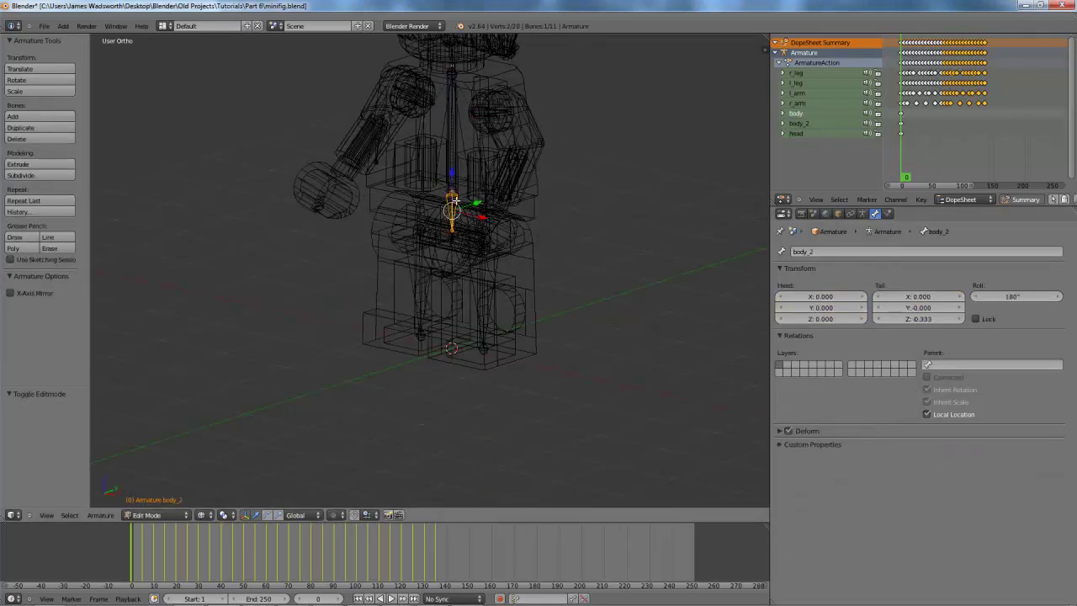
{"action": "key", "text": "g"}
{"action": "right_click", "coordinate": [468, 242]}
{"action": "right_click", "coordinate": [461, 171]}
{"action": "key", "text": "g"}
{"action": "right_click", "coordinate": [481, 146]}
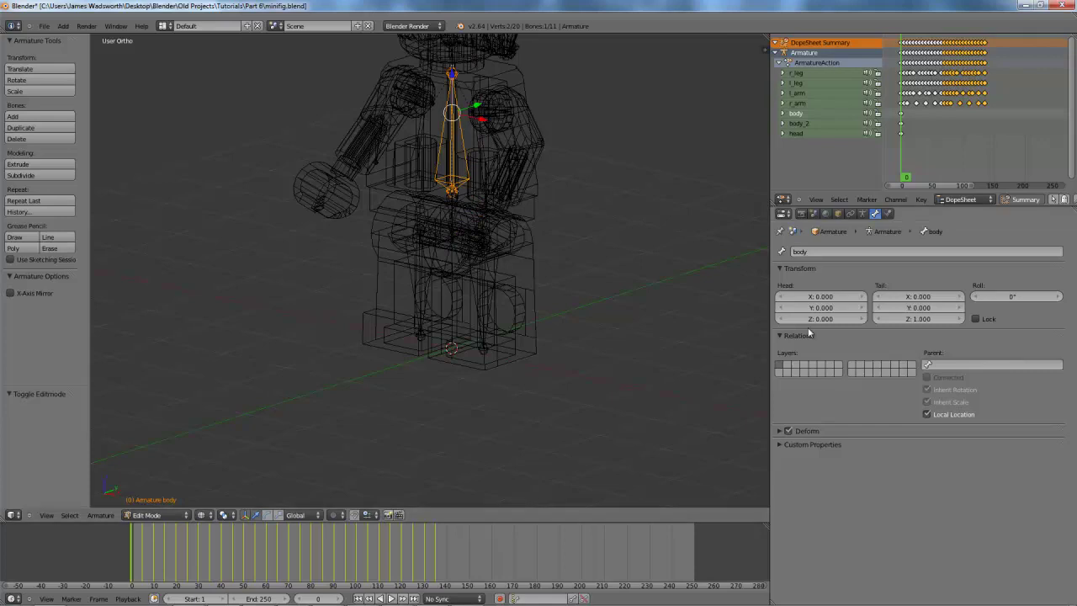
Set the body bone's parent to body_2 and return to Pose Mode.
{"action": "left_click", "coordinate": [952, 365]}
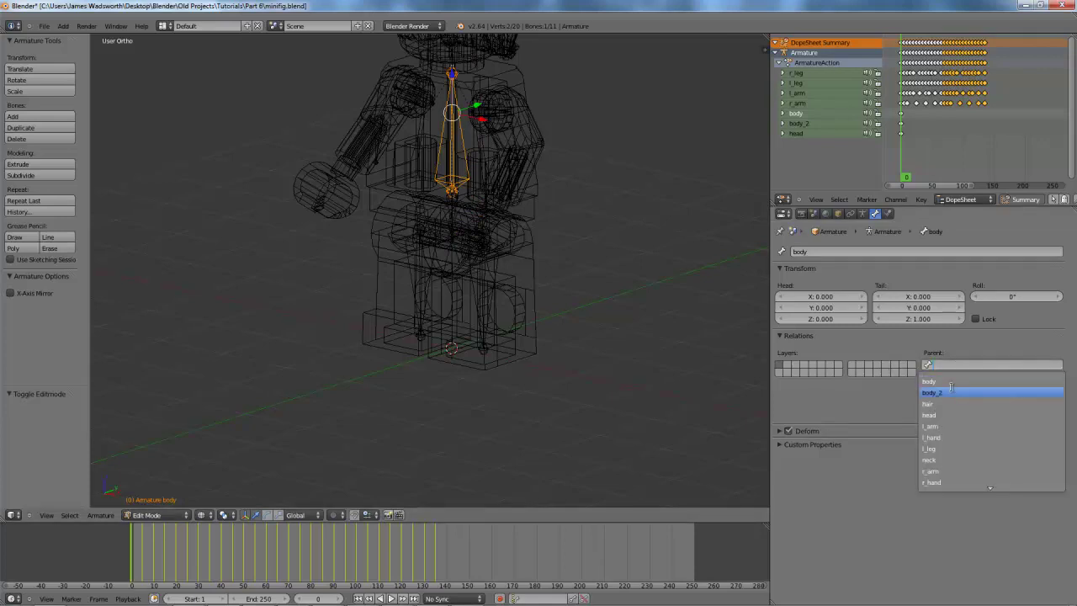
{"action": "left_click", "coordinate": [943, 392]}
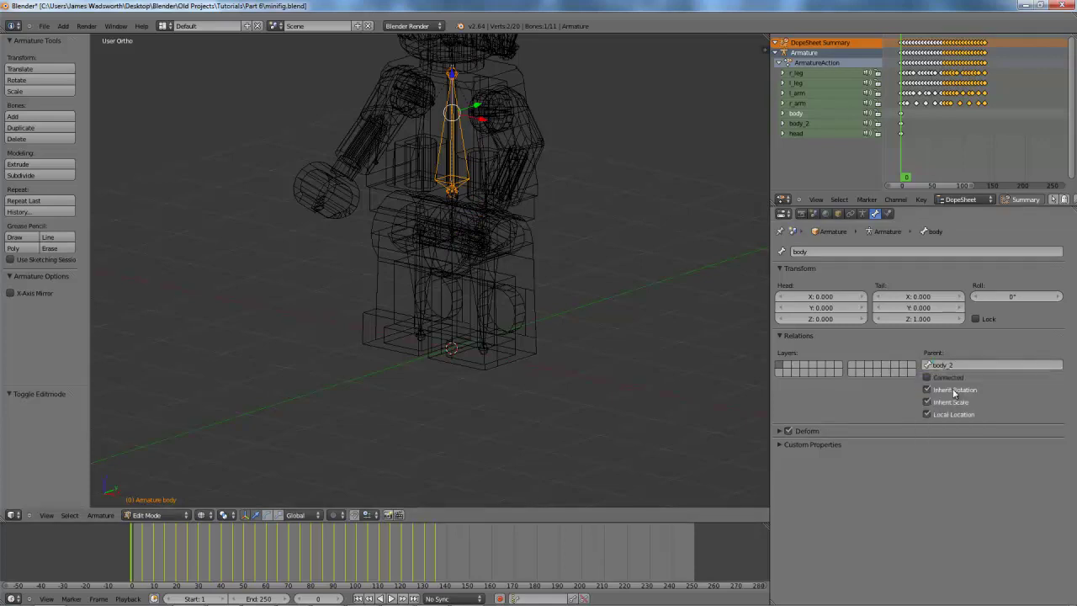
{"action": "left_click", "coordinate": [158, 515]}
{"action": "left_click", "coordinate": [162, 480]}
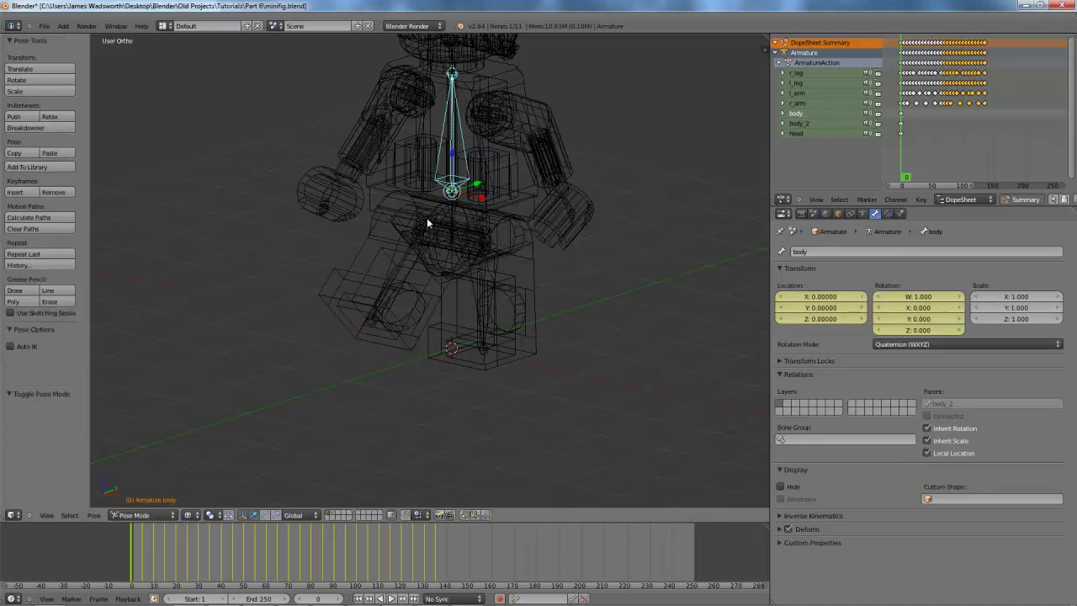
Select the body_2 bone and test whether the whole figure follows it, cancelling the move.
{"action": "right_click", "coordinate": [459, 221]}
{"action": "key", "text": "g"}
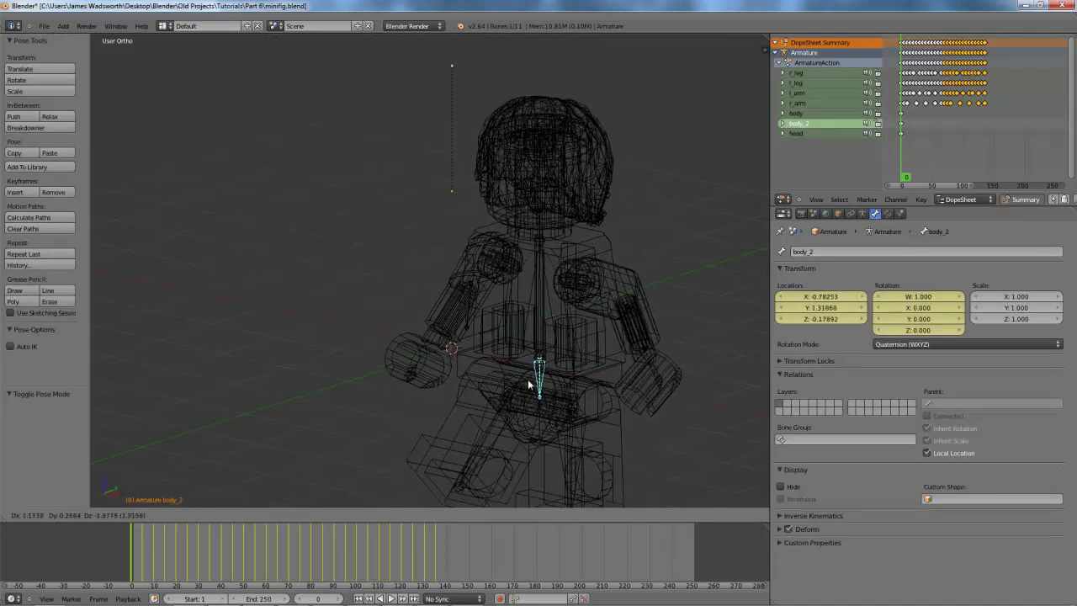
{"action": "key", "text": "Escape"}
Place the 3D cursor on the ground at the standing foot's toe in right side view and keyframe body_2 at frame 0.
{"action": "key", "text": "KP_3"}
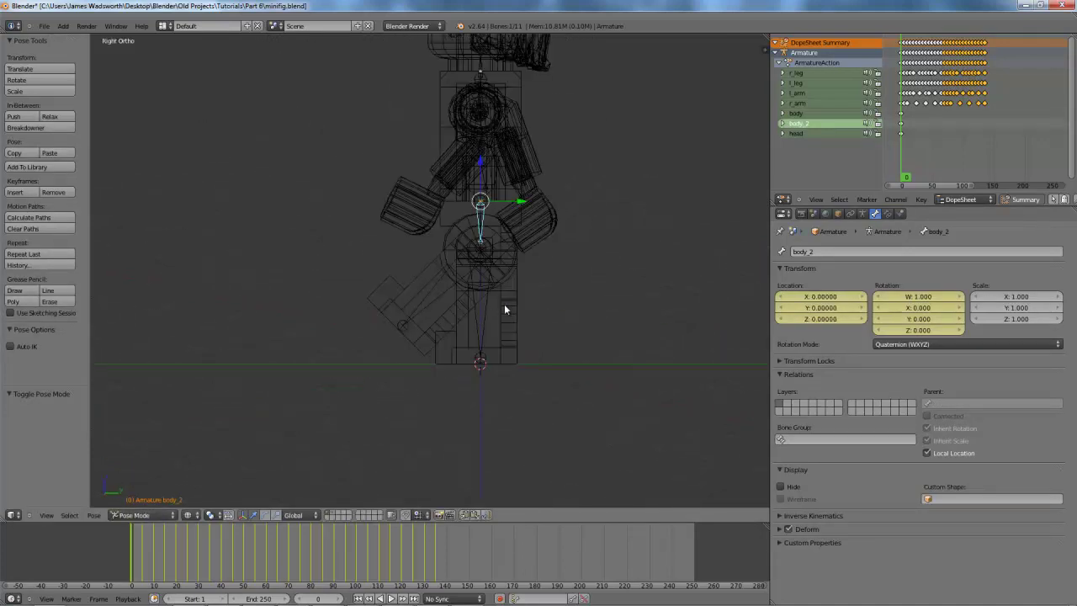
{"action": "scroll", "coordinate": [1030, 131], "scroll_direction": "up", "scroll_amount": 5}
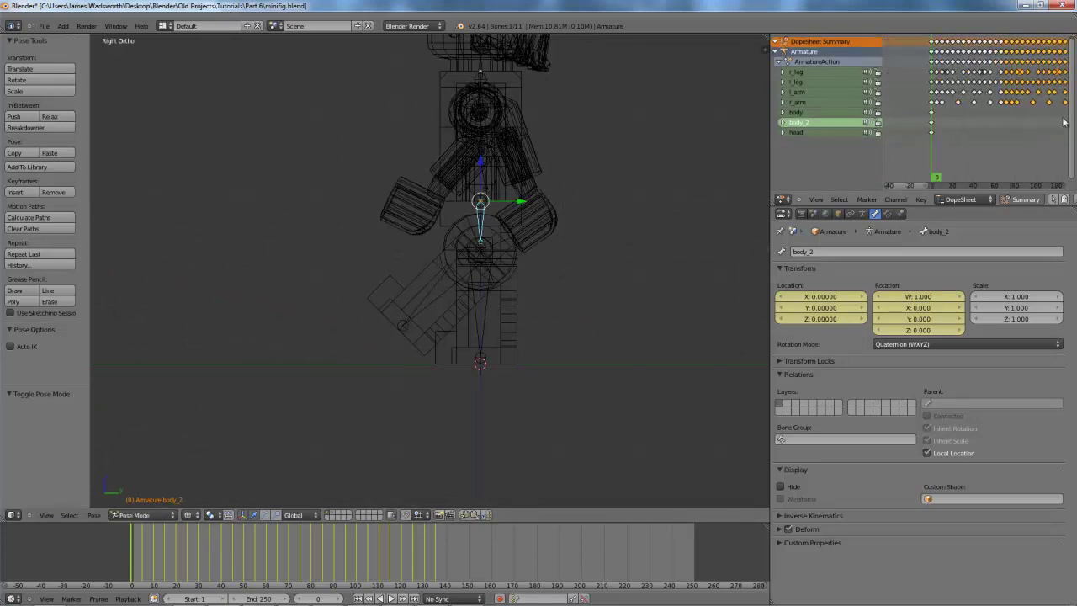
{"action": "scroll", "coordinate": [967, 103], "scroll_direction": "up", "scroll_amount": 6}
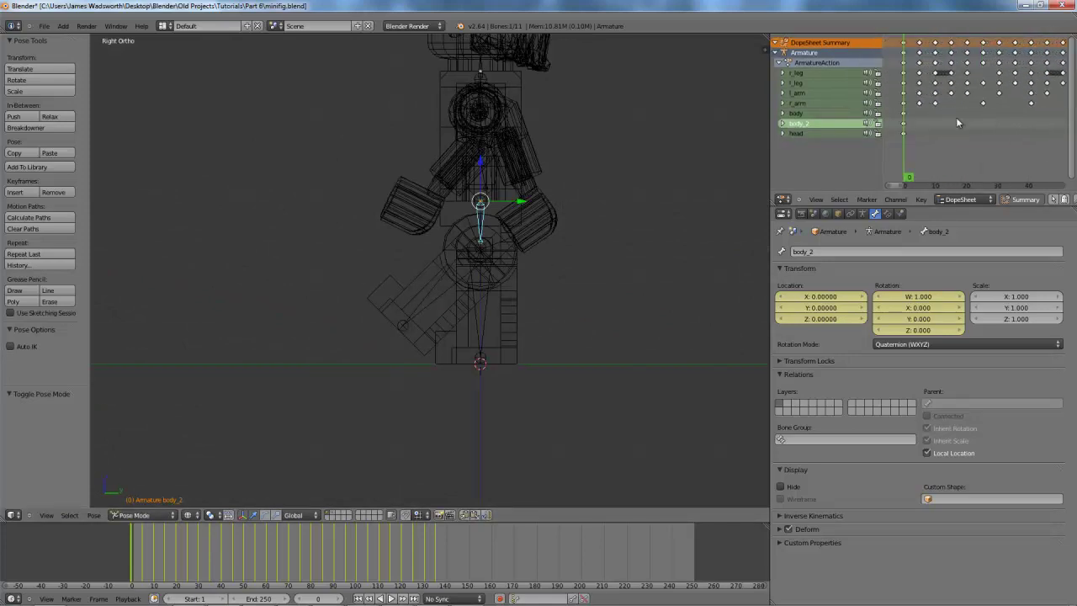
{"action": "scroll", "coordinate": [506, 207], "scroll_direction": "up", "scroll_amount": 2}
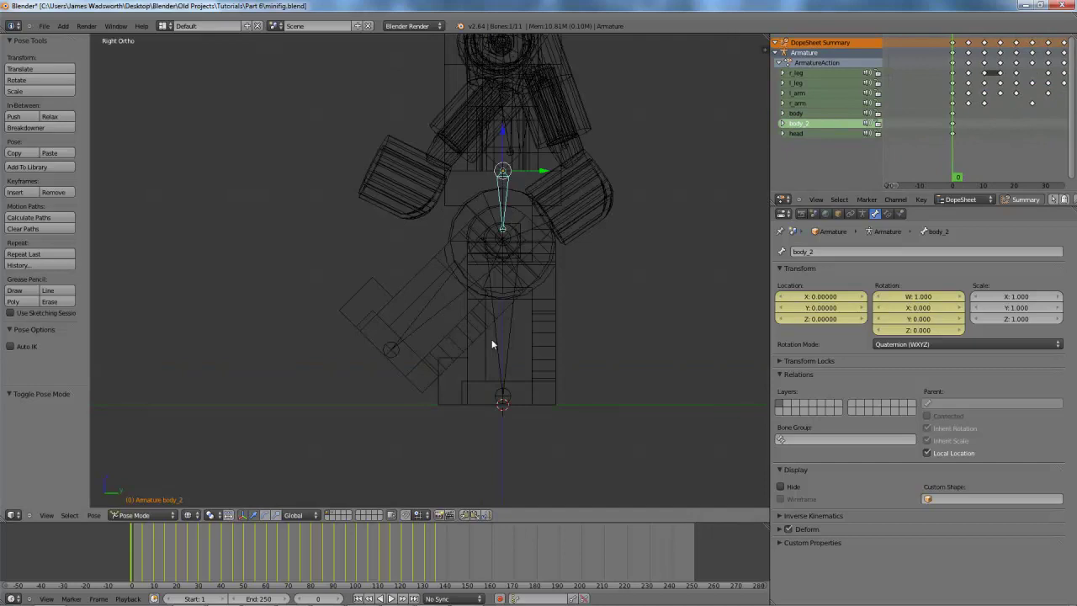
{"action": "left_click", "coordinate": [438, 413]}
{"action": "key", "text": "i"}
{"action": "left_click", "coordinate": [439, 395]}
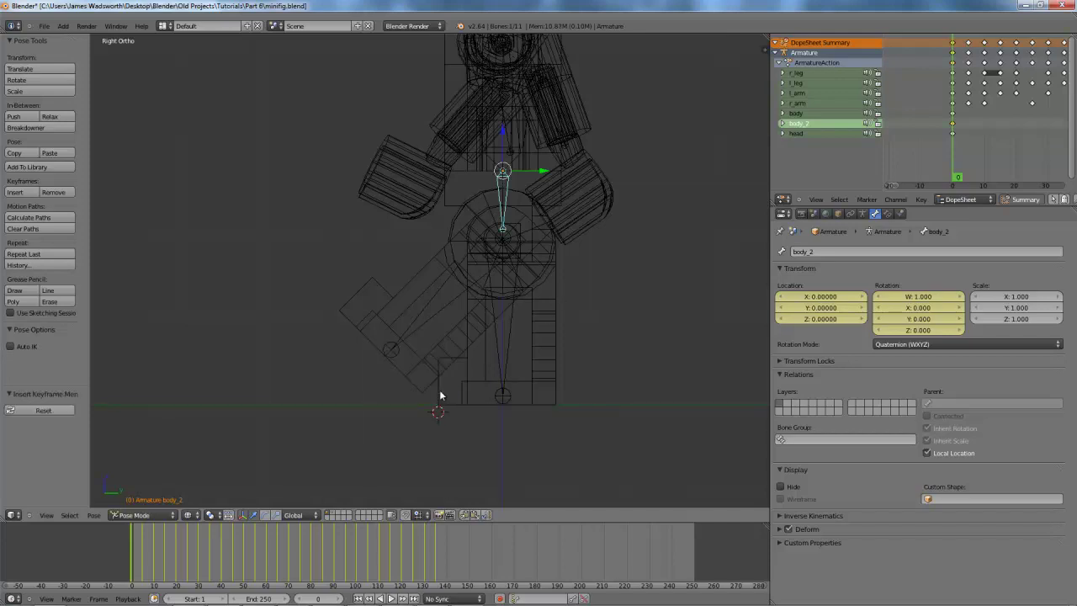
At frame 5, move body_2 forward about 0.92 units until the standing toe meets the 3D cursor and insert a LocRot keyframe.
{"action": "key", "text": "alt+a"}
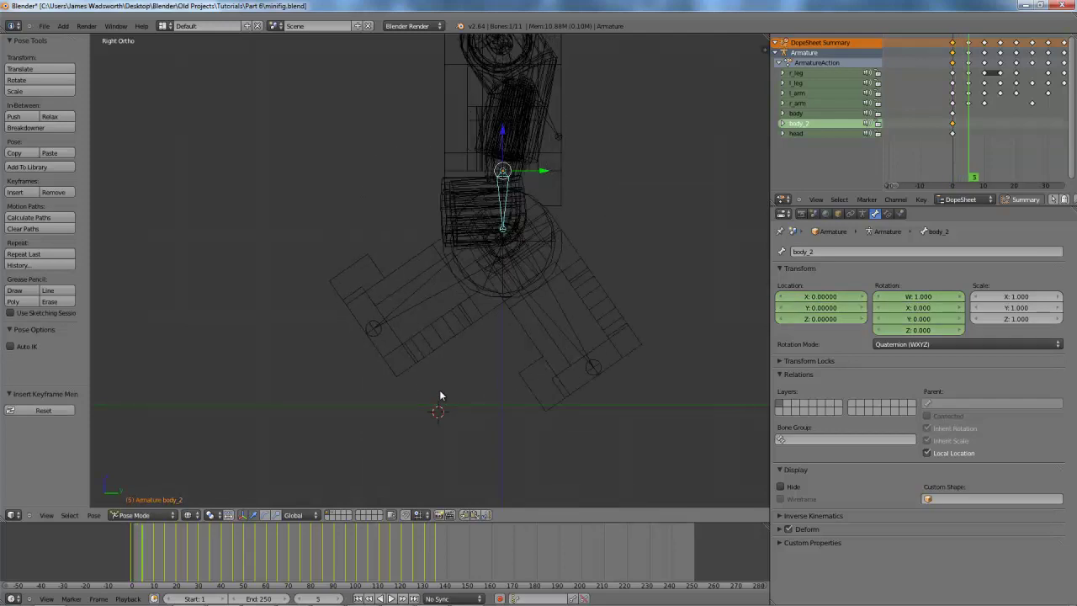
{"action": "key", "text": "g"}
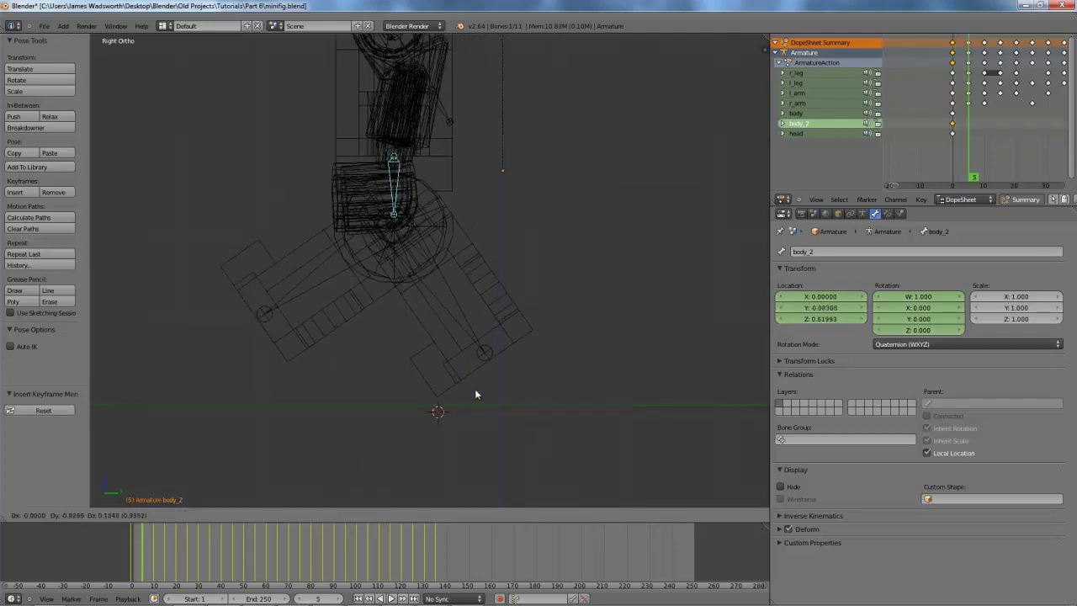
{"action": "left_click", "coordinate": [476, 402]}
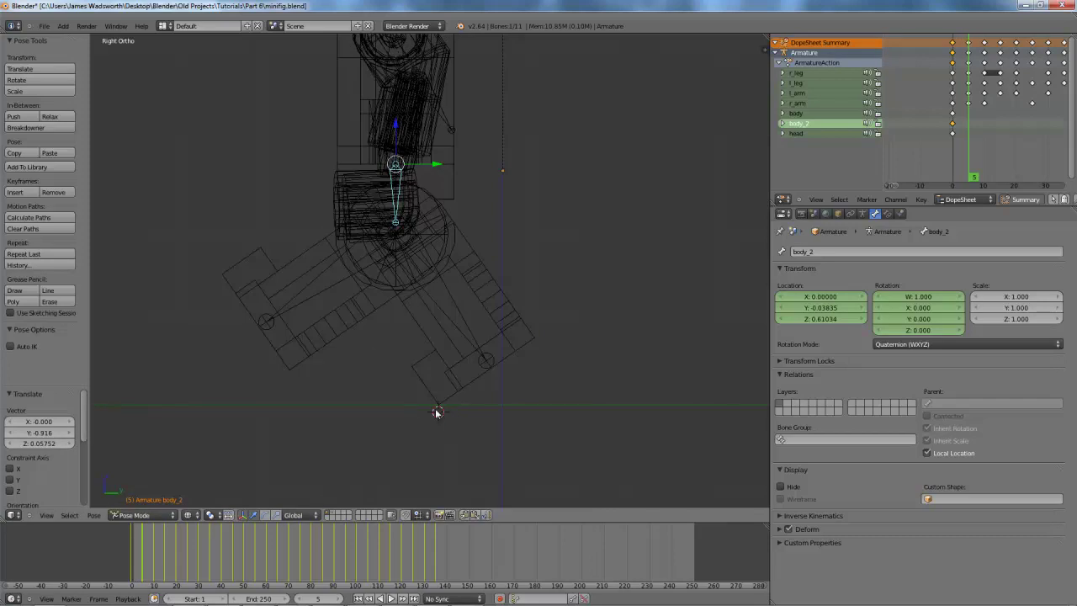
{"action": "key", "text": "i"}
{"action": "left_click", "coordinate": [439, 413]}
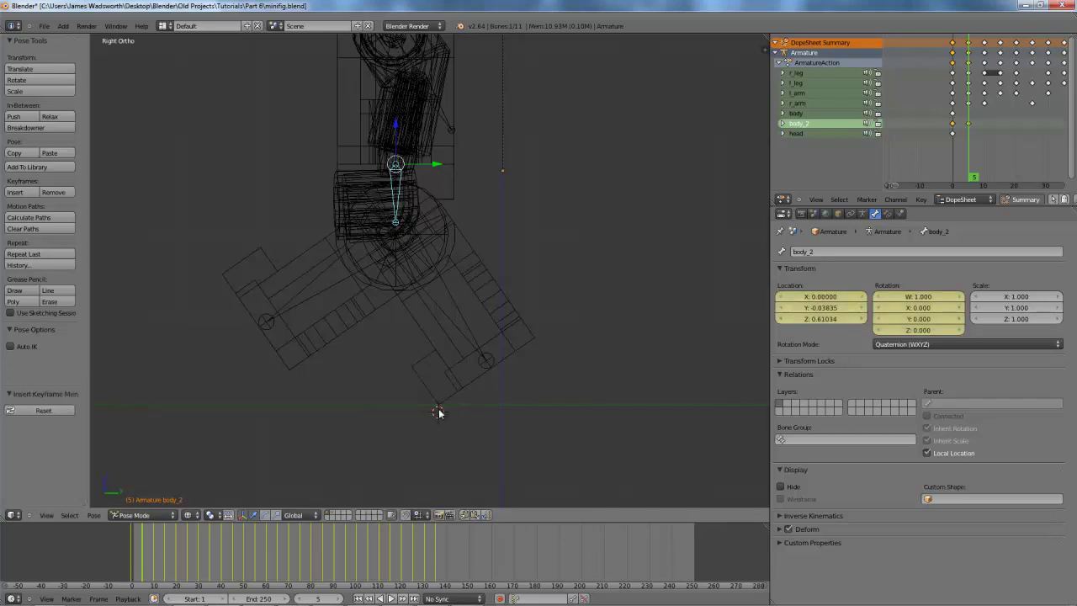
At frame 3, shift body_2 back about 0.12 units so the toe sits on the 3D cursor and insert a LocRot keyframe.
{"action": "key", "text": "Left"}
{"action": "key", "text": "Left"}
{"action": "key", "text": "Left"}
{"action": "key", "text": "Left"}
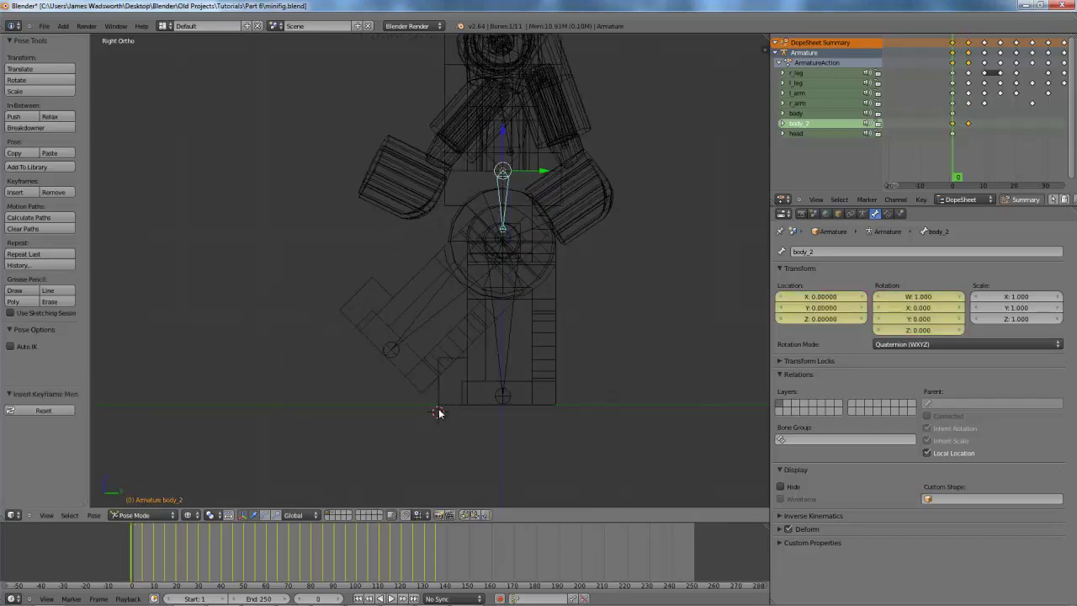
{"action": "key", "text": "Right"}
{"action": "key", "text": "Right"}
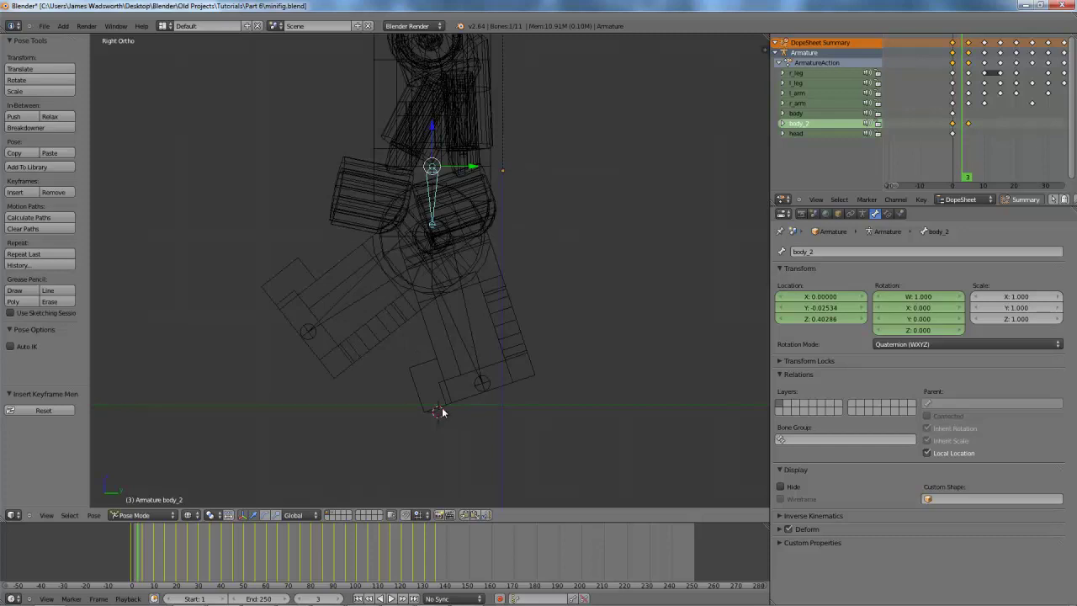
{"action": "key", "text": "g"}
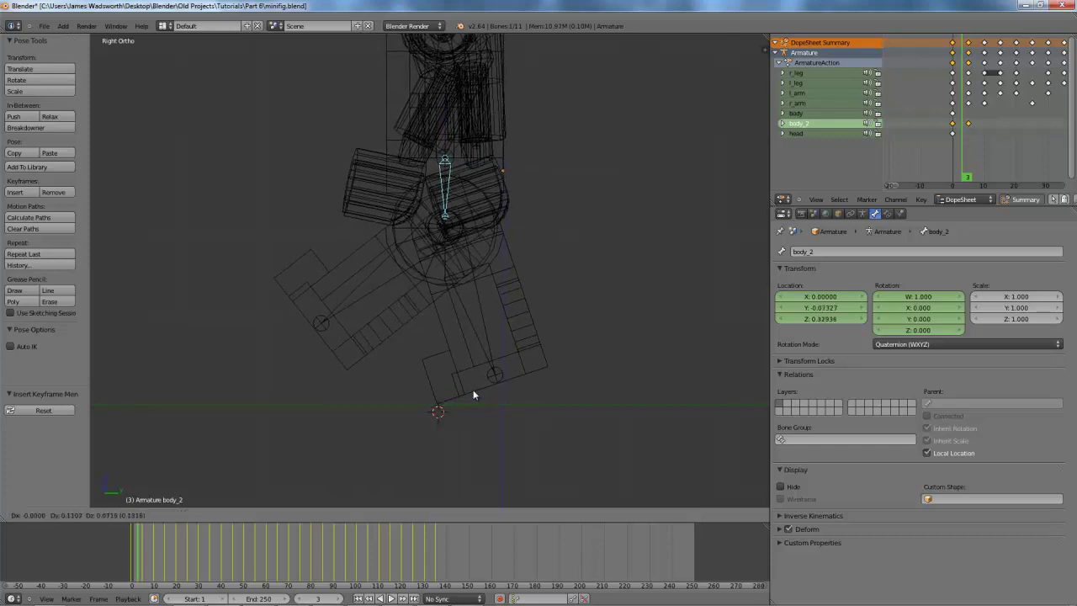
{"action": "left_click", "coordinate": [473, 392]}
{"action": "key", "text": "i"}
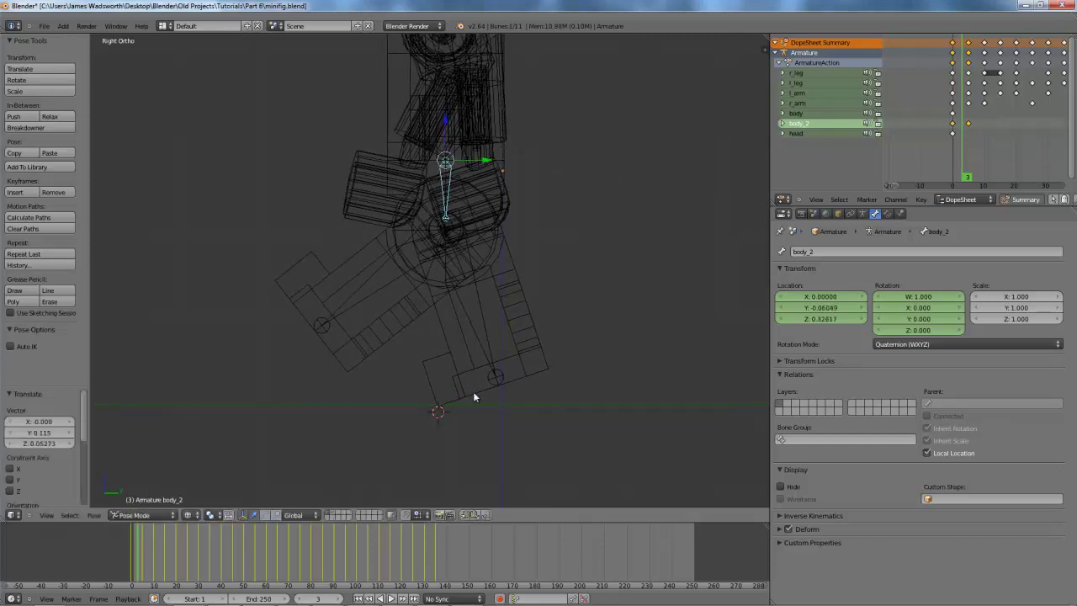
{"action": "left_click", "coordinate": [476, 392]}
Step through frames 0 to 6 to check the standing toe against the 3D cursor.
{"action": "key", "text": "Right"}
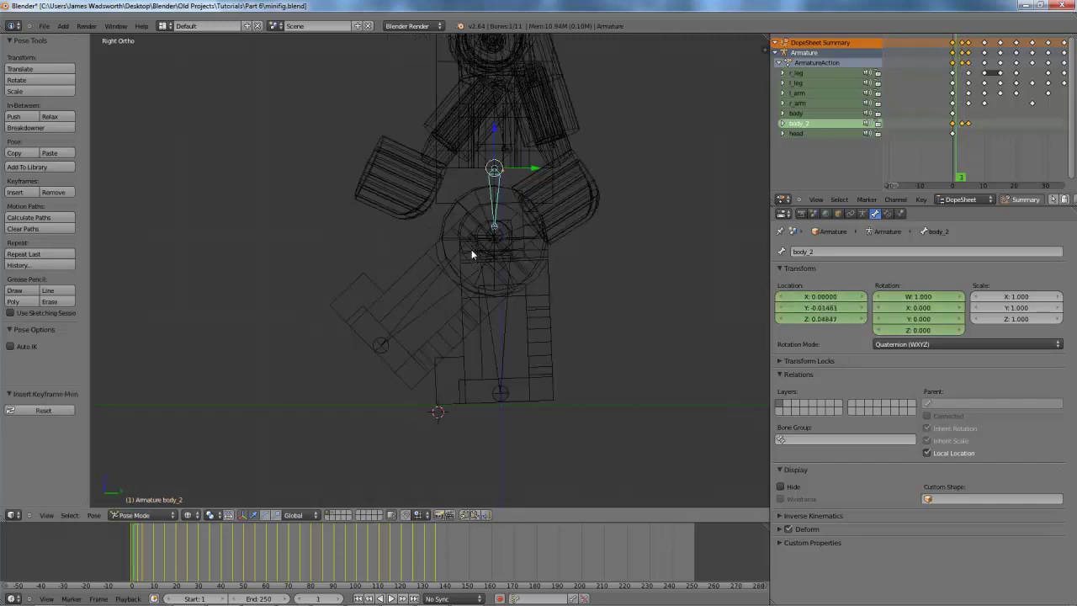
{"action": "key", "text": "Left"}
{"action": "key", "text": "Right"}
{"action": "key", "text": "Right"}
{"action": "key", "text": "Right"}
{"action": "key", "text": "Right"}
{"action": "key", "text": "Right"}
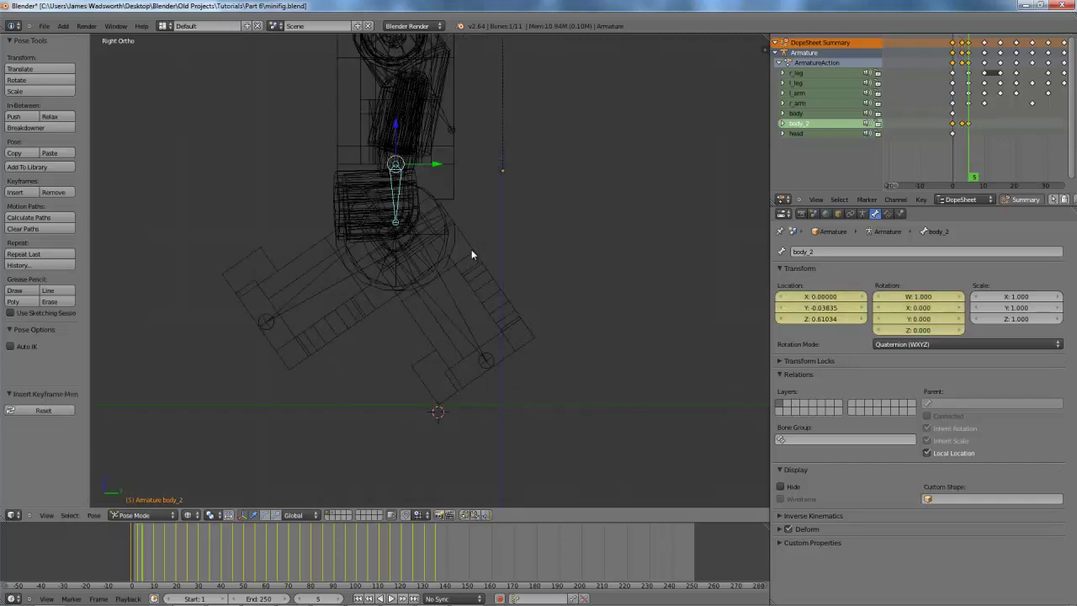
{"action": "key", "text": "Left"}
{"action": "key", "text": "Left"}
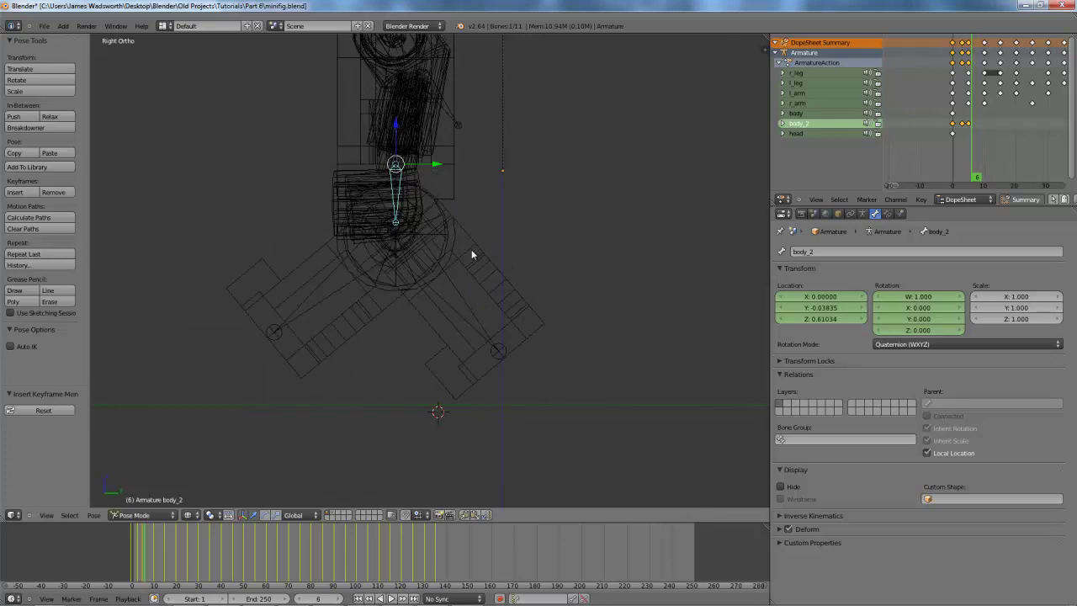
{"action": "key", "text": "Left"}
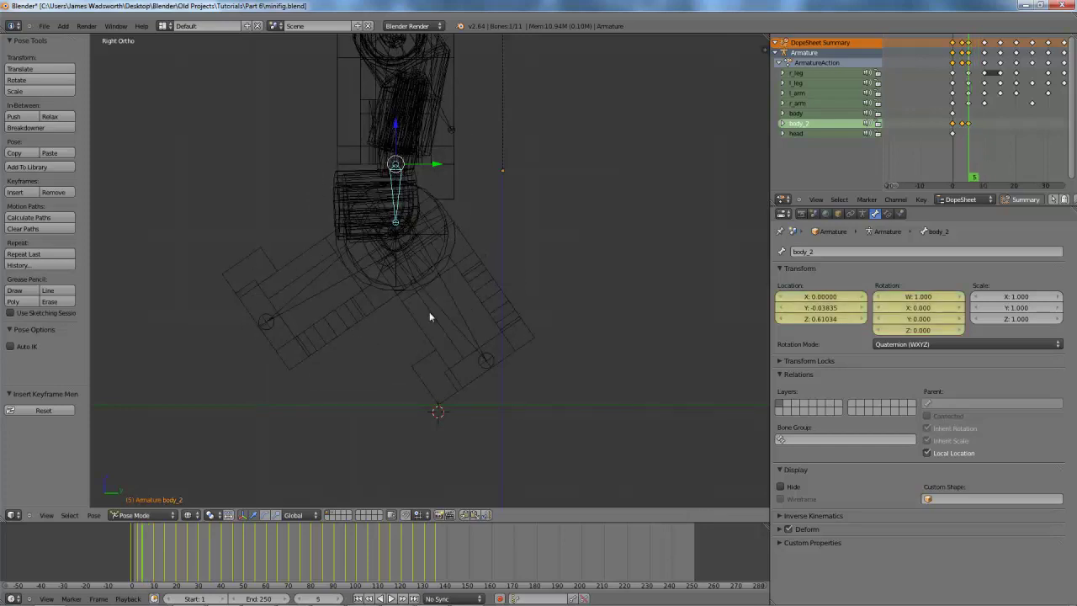
Place the 3D cursor on the ground beneath the front foot's heel and step through the frames after 5 to check the footfall.
{"action": "key", "text": "Right"}
{"action": "key", "text": "Right"}
{"action": "key", "text": "Right"}
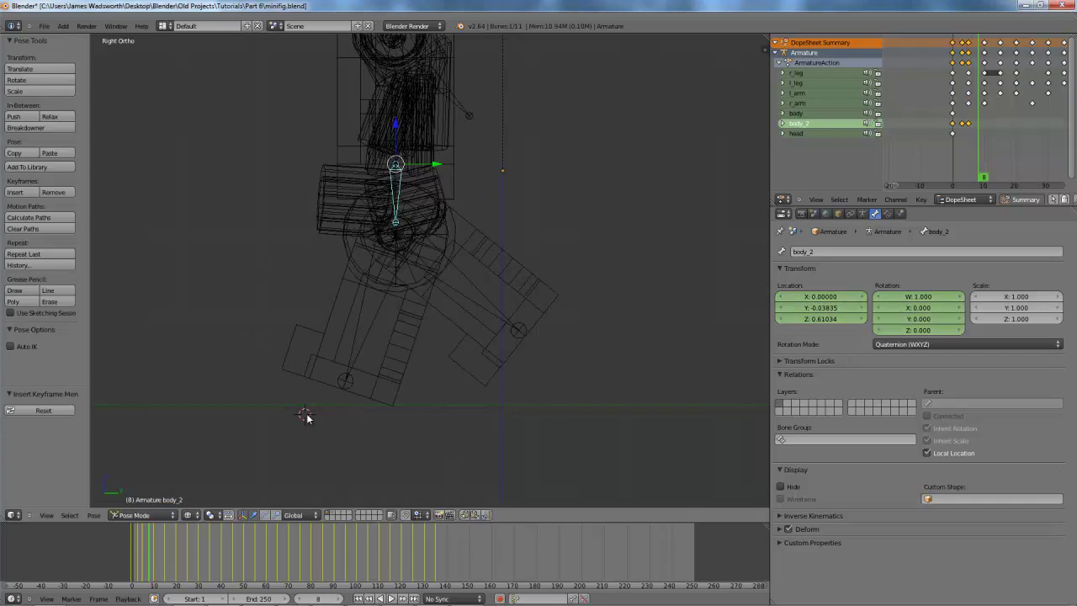
{"action": "key", "text": "Left"}
{"action": "key", "text": "Left"}
{"action": "key", "text": "Left"}
{"action": "key", "text": "Right"}
{"action": "key", "text": "Right"}
{"action": "key", "text": "Right"}
{"action": "key", "text": "Right"}
{"action": "key", "text": "Right"}
{"action": "key", "text": "alt+a"}
{"action": "key", "text": "Escape"}
{"action": "key", "text": "Left"}
{"action": "key", "text": "Left"}
{"action": "key", "text": "Left"}
{"action": "key", "text": "Left"}
{"action": "key", "text": "Left"}
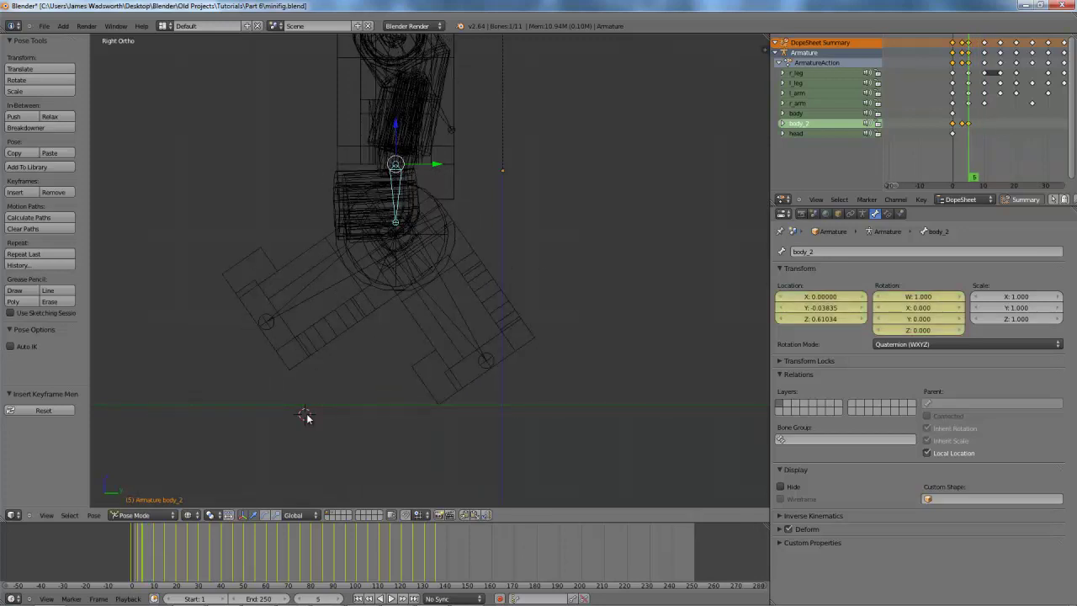
At frame 10, move body_2 forward about 1.22 units until the standing heel meets the 3D cursor and insert a LocRot keyframe.
{"action": "key", "text": "Right"}
{"action": "key", "text": "Right"}
{"action": "key", "text": "Right"}
{"action": "key", "text": "Right"}
{"action": "key", "text": "Right"}
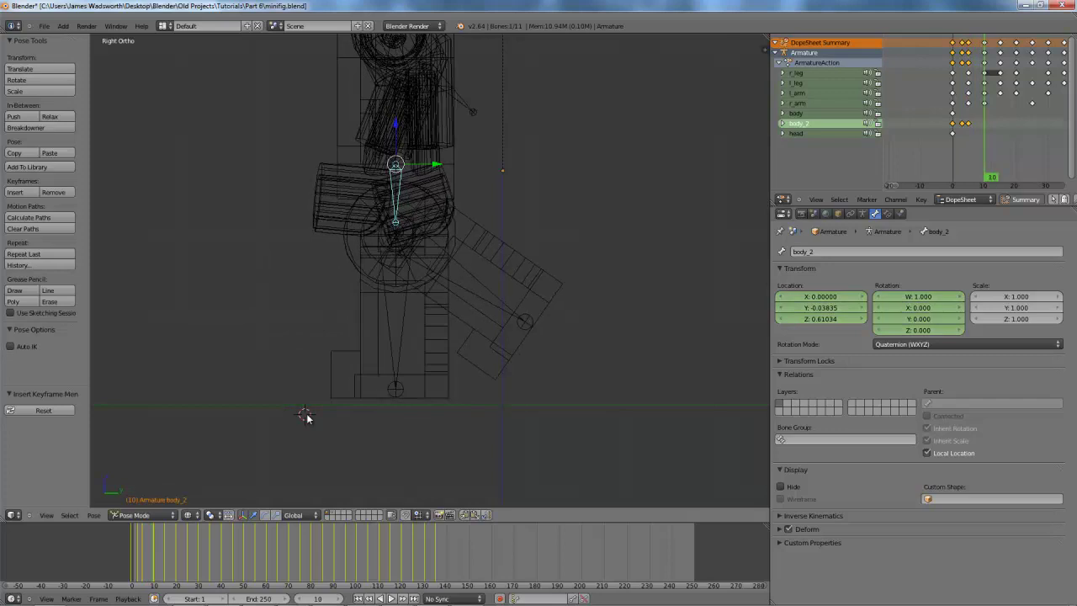
{"action": "key", "text": "g"}
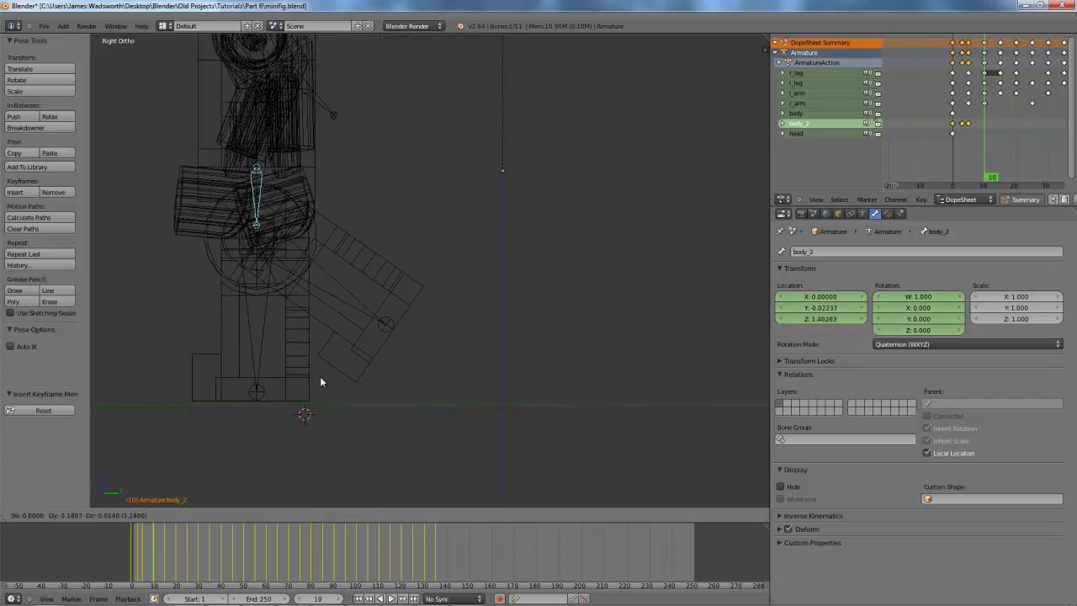
{"action": "left_click", "coordinate": [317, 379]}
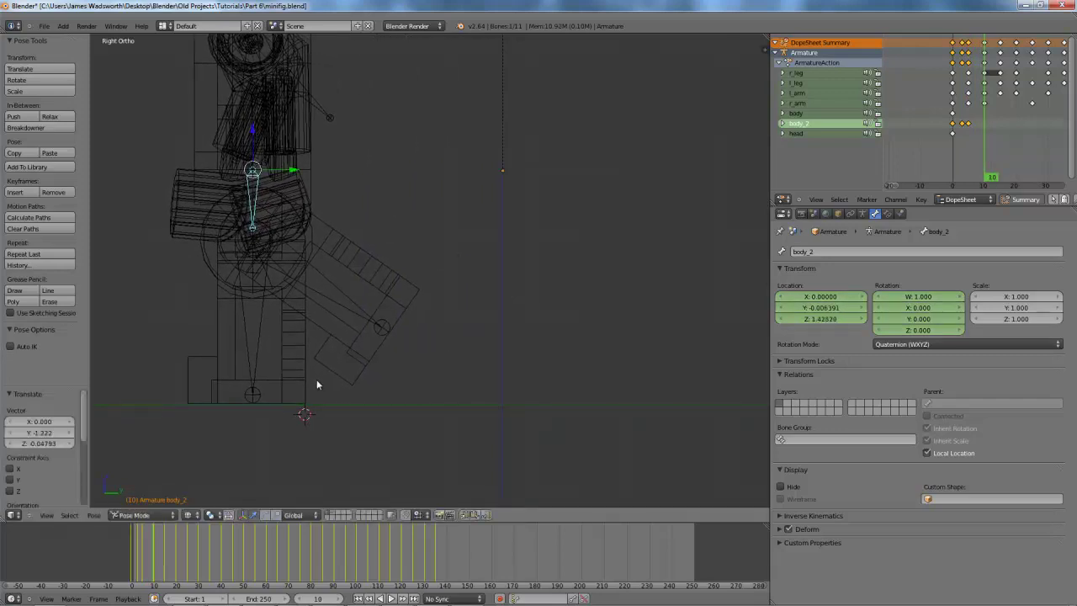
{"action": "key", "text": "i"}
{"action": "left_click", "coordinate": [304, 376]}
Insert a LocRot keyframe for body_2 at frame 15, holding the position from frame 10.
{"action": "middle_click_drag", "start_coordinate": [304, 375], "coordinate": [567, 327], "text": "shift"}
{"action": "key", "text": "Right"}
{"action": "key", "text": "Right"}
{"action": "key", "text": "Right"}
{"action": "key", "text": "Right"}
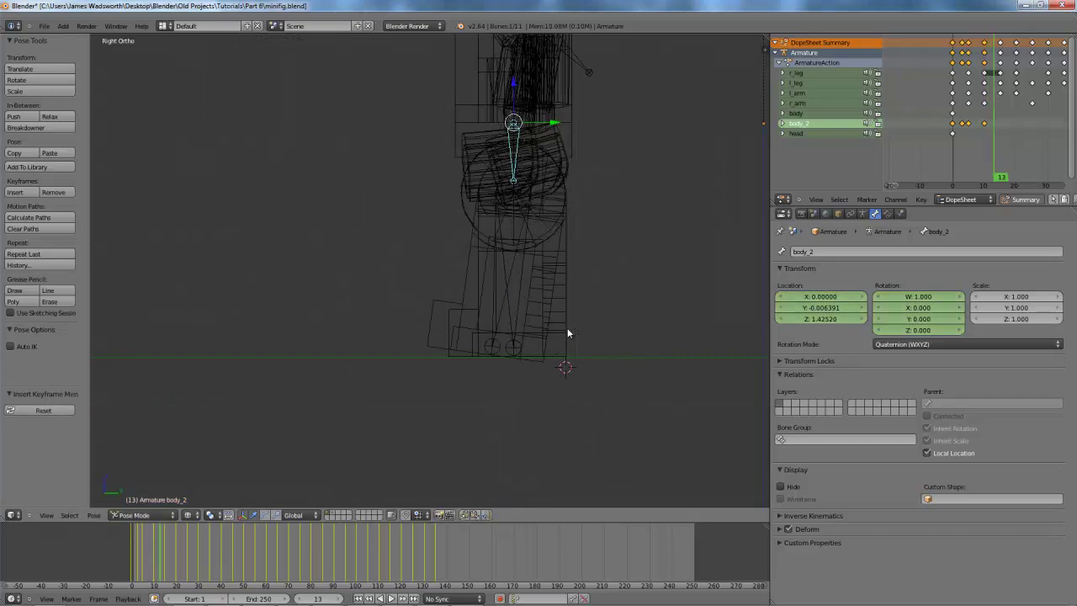
{"action": "key", "text": "Right"}
{"action": "key", "text": "i"}
{"action": "left_click", "coordinate": [567, 329]}
Step between frames 15 and 20 to examine how the standing foot swings away from its ground contact.
{"action": "key", "text": "Right"}
{"action": "key", "text": "Right"}
{"action": "key", "text": "Right"}
{"action": "key", "text": "Right"}
{"action": "key", "text": "Right"}
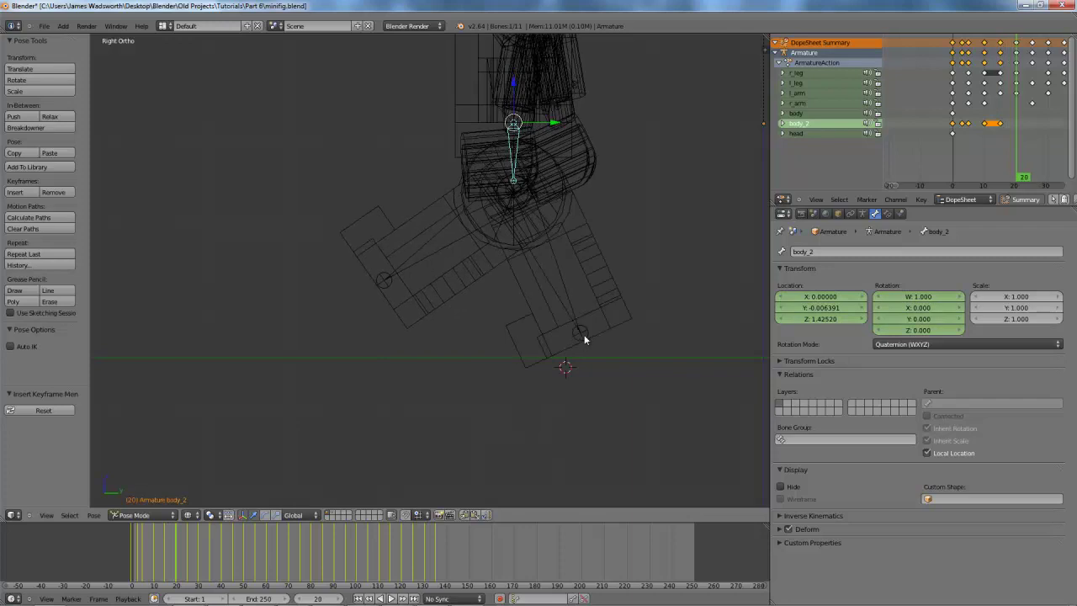
{"action": "key", "text": "Left"}
{"action": "key", "text": "Left"}
{"action": "key", "text": "Left"}
{"action": "key", "text": "Left"}
{"action": "key", "text": "Left"}
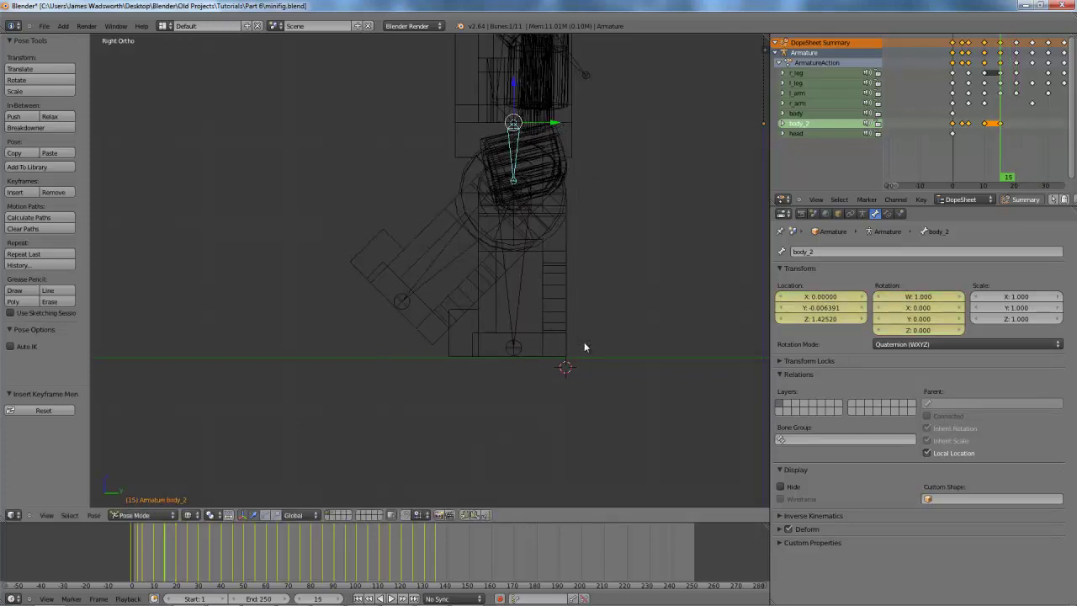
Place the 3D cursor at the standing foot's toe, then at frame 20 move body_2 to bring the toe onto it and insert a LocRot keyframe.
{"action": "key", "text": "Right"}
{"action": "key", "text": "Right"}
{"action": "key", "text": "Right"}
{"action": "key", "text": "Right"}
{"action": "key", "text": "Right"}
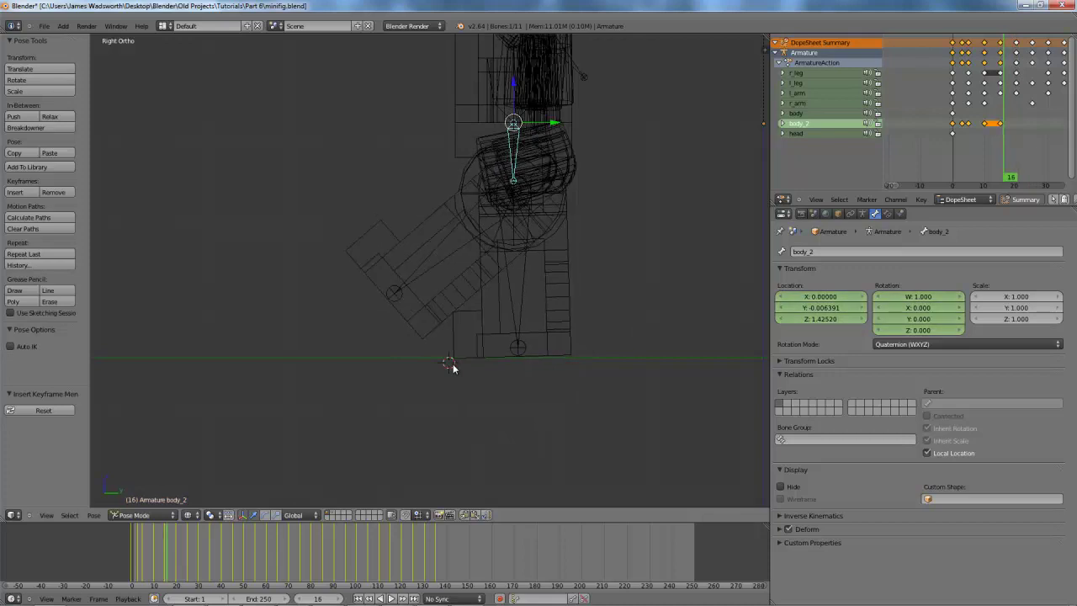
{"action": "key", "text": "g"}
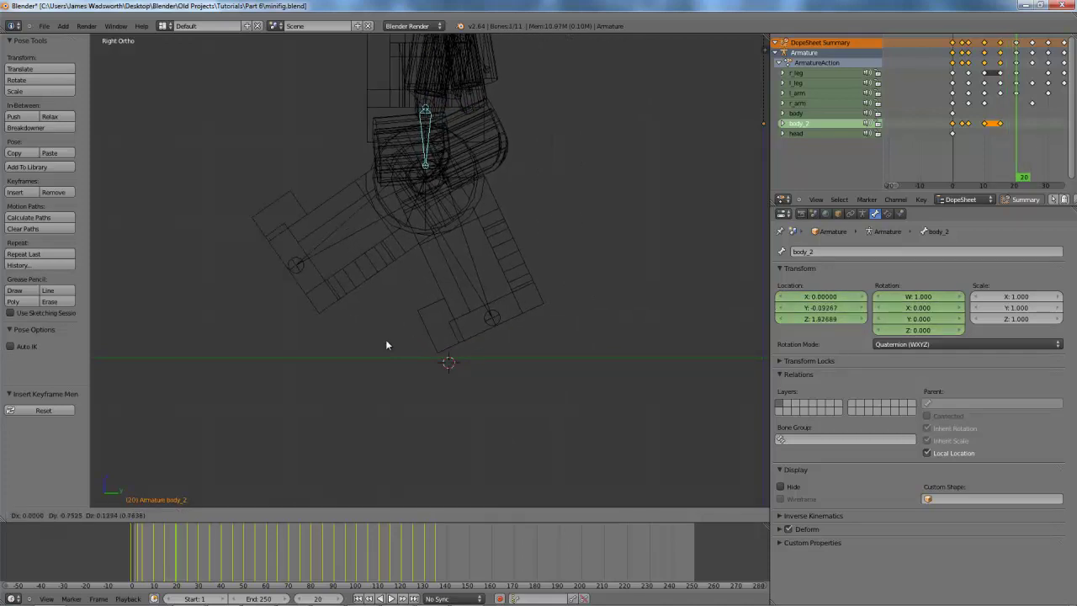
{"action": "left_click", "coordinate": [399, 348]}
{"action": "key", "text": "i"}
{"action": "left_click", "coordinate": [399, 345]}
At frame 25, move body_2 forward and down until the rear toe meets the 3D cursor and insert a LocRot keyframe.
{"action": "key", "text": "Right"}
{"action": "key", "text": "Right"}
{"action": "key", "text": "Right"}
{"action": "key", "text": "Right"}
{"action": "key", "text": "Right"}
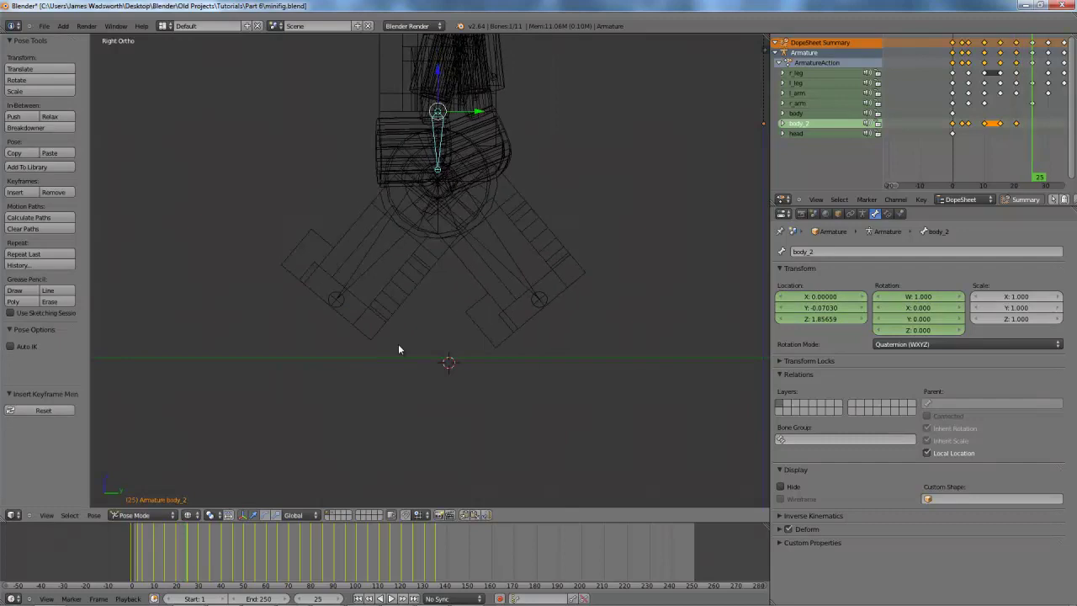
{"action": "key", "text": "g"}
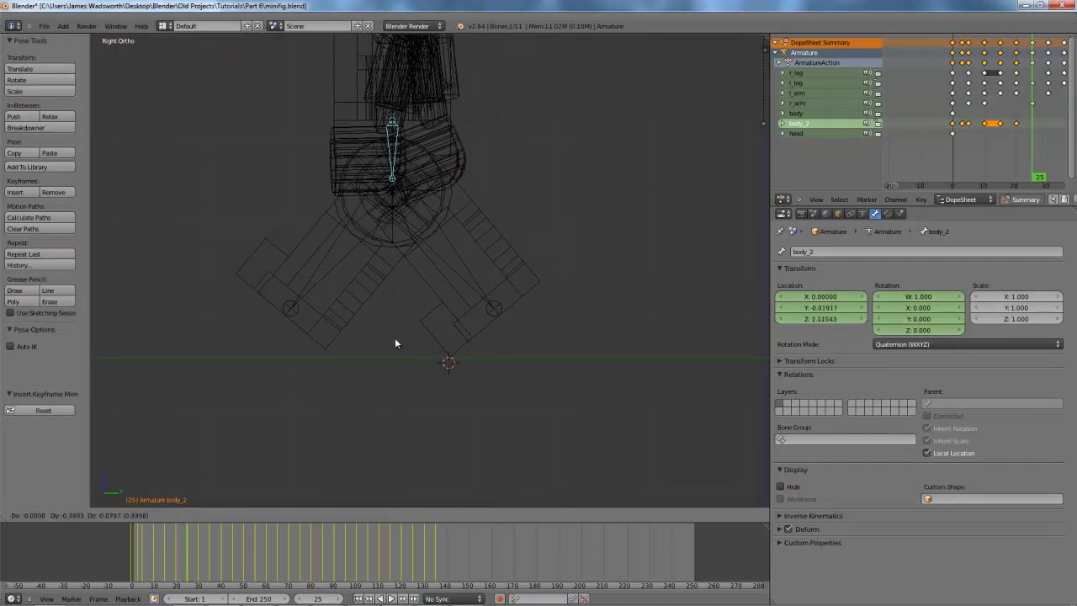
{"action": "left_click", "coordinate": [392, 341]}
{"action": "key", "text": "i"}
{"action": "left_click", "coordinate": [592, 243]}
{"action": "left_click", "coordinate": [974, 128]}
{"action": "mouse_move", "coordinate": [974, 128]}
{"action": "left_mouse_down"}
{"action": "mouse_move", "coordinate": [957, 128]}
{"action": "mouse_move", "coordinate": [1033, 128]}
{"action": "left_mouse_up"}
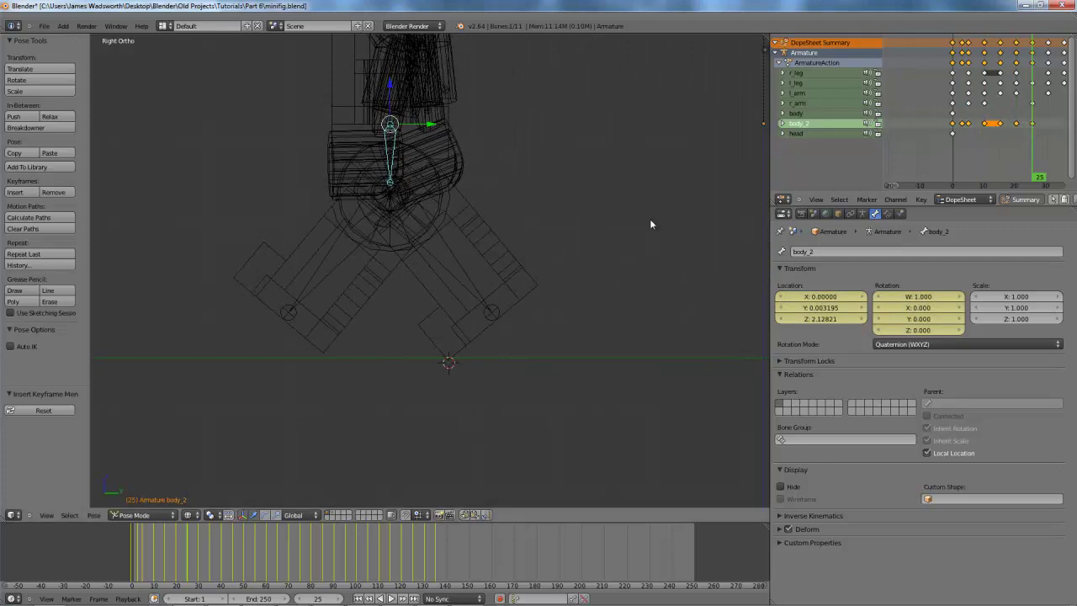
Place the 3D cursor on the ground at the front foot's heel at frame 25.
{"action": "middle_click_drag", "start_coordinate": [427, 244], "coordinate": [486, 264], "text": "shift"}
{"action": "key", "text": "Right"}
{"action": "key", "text": "Left"}
{"action": "key", "text": "Right"}
{"action": "key", "text": "Left"}
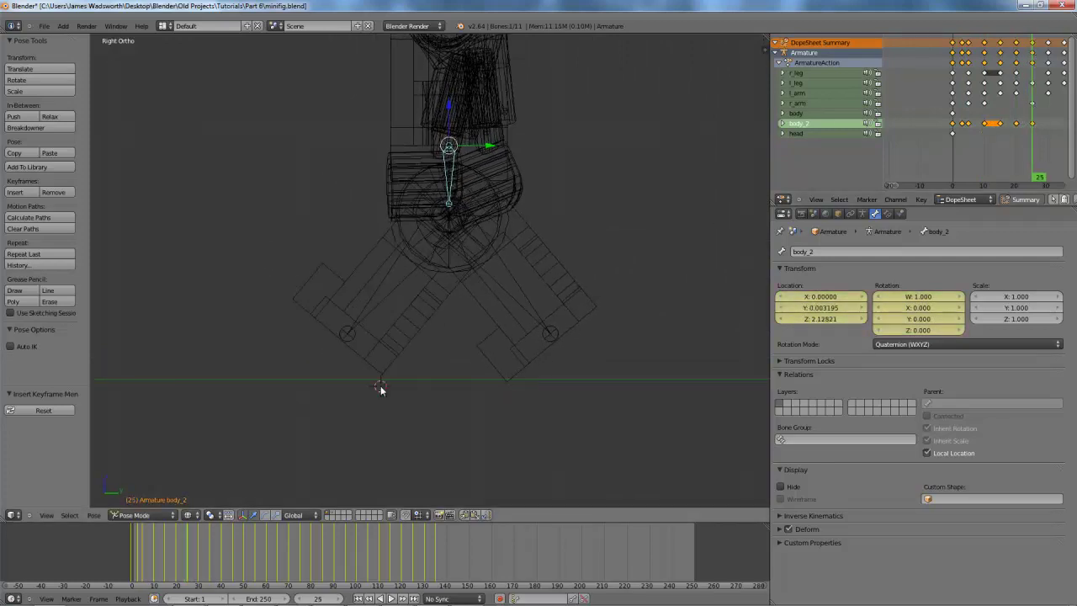
At frame 30, move body_2 forward until the standing heel meets the 3D cursor and insert a LocRot keyframe.
{"action": "key", "text": "Right"}
{"action": "key", "text": "Right"}
{"action": "key", "text": "Right"}
{"action": "key", "text": "Right"}
{"action": "key", "text": "Right"}
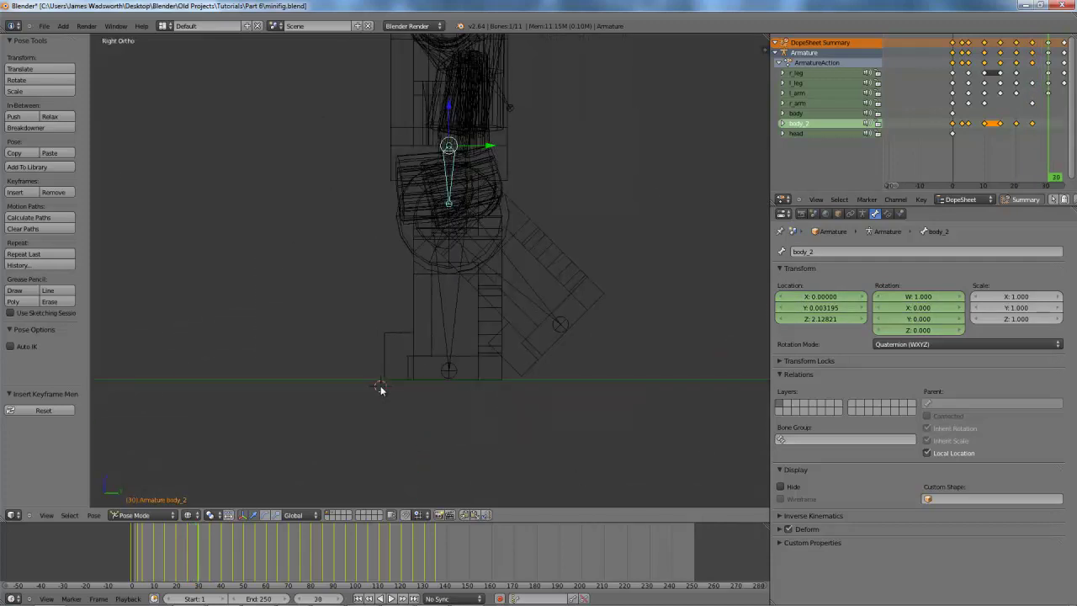
{"action": "key", "text": "g"}
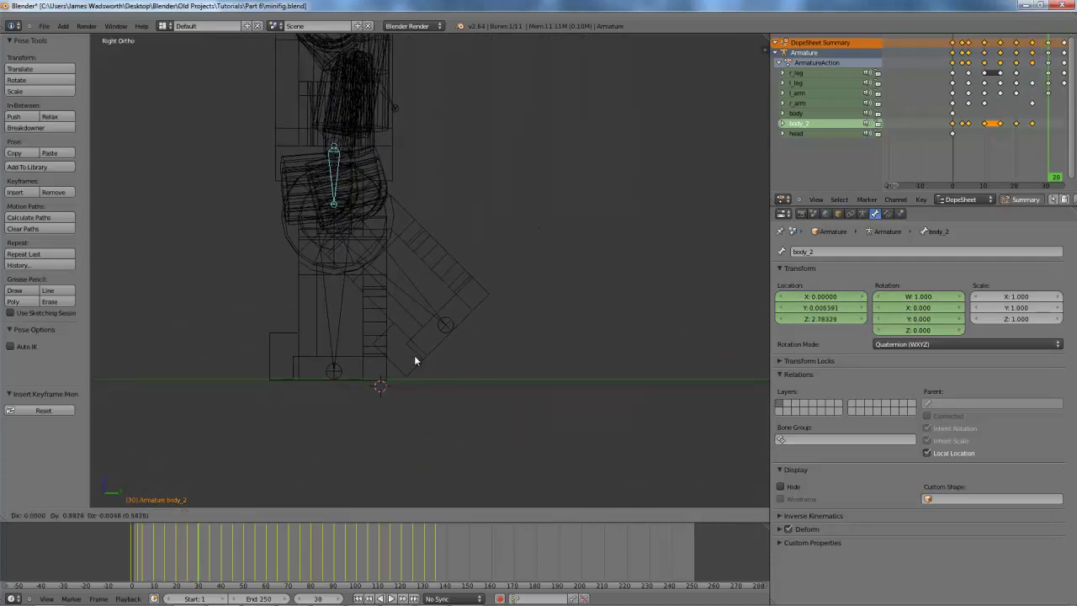
{"action": "left_click", "coordinate": [413, 355]}
{"action": "key", "text": "i"}
{"action": "left_click", "coordinate": [411, 359]}
Step back and forth through the frames leading up to 30 to check that the heel stays at the 3D cursor.
{"action": "key", "text": "Left"}
{"action": "key", "text": "Left"}
{"action": "key", "text": "Left"}
{"action": "key", "text": "Left"}
{"action": "key", "text": "Left"}
{"action": "key", "text": "Left"}
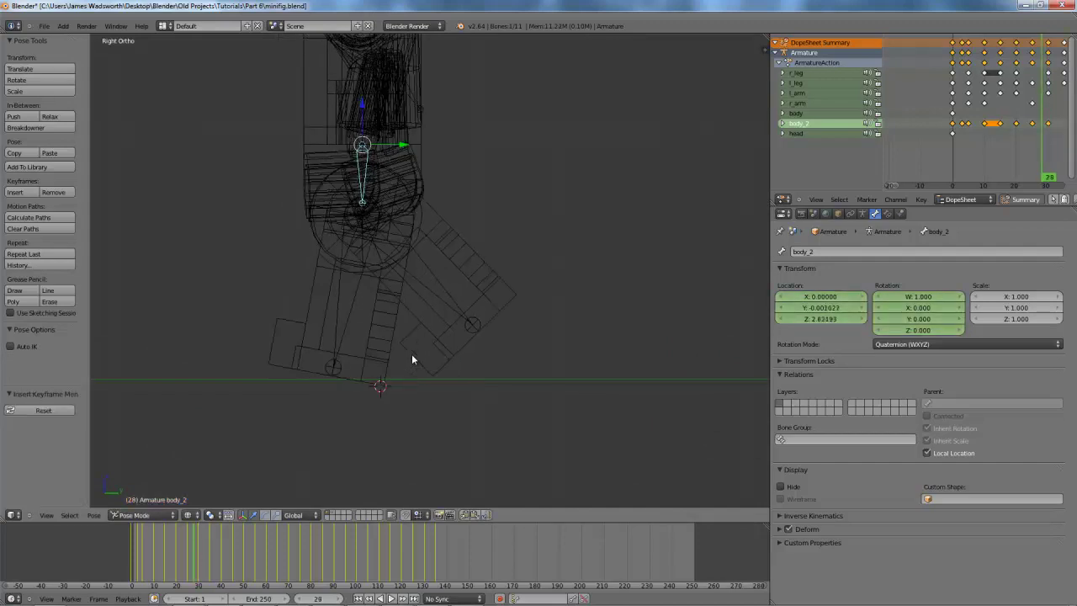
{"action": "key", "text": "Right"}
{"action": "key", "text": "Right"}
{"action": "key", "text": "Right"}
{"action": "key", "text": "Right"}
{"action": "key", "text": "Right"}
{"action": "key", "text": "Right"}
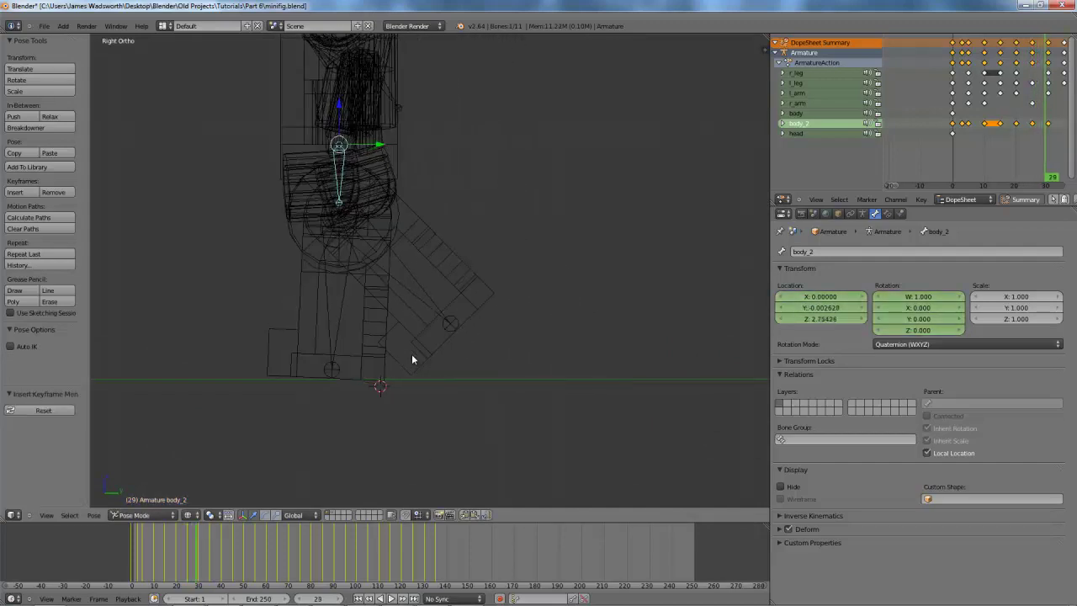
Place the 3D cursor at the standing foot's toe and insert a LocRot keyframe for body_2 at frame 35, holding its position.
{"action": "scroll", "coordinate": [968, 109], "scroll_direction": "right", "scroll_amount": 5, "text": "ctrl"}
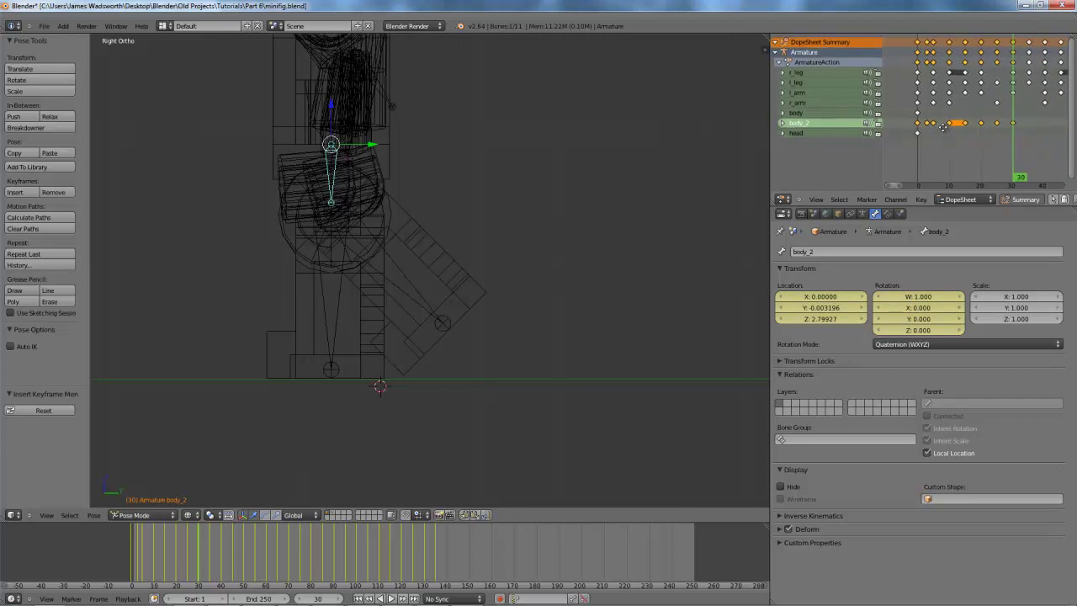
{"action": "left_click", "coordinate": [264, 384]}
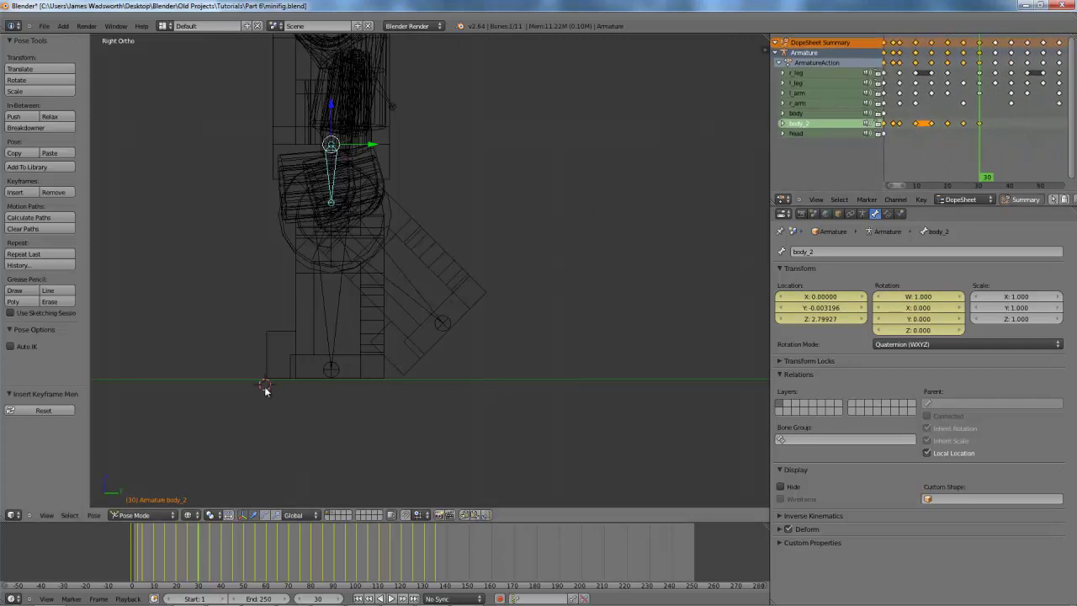
{"action": "key", "text": "Right"}
{"action": "key", "text": "Right"}
{"action": "key", "text": "Right"}
{"action": "key", "text": "Right"}
{"action": "key", "text": "Right"}
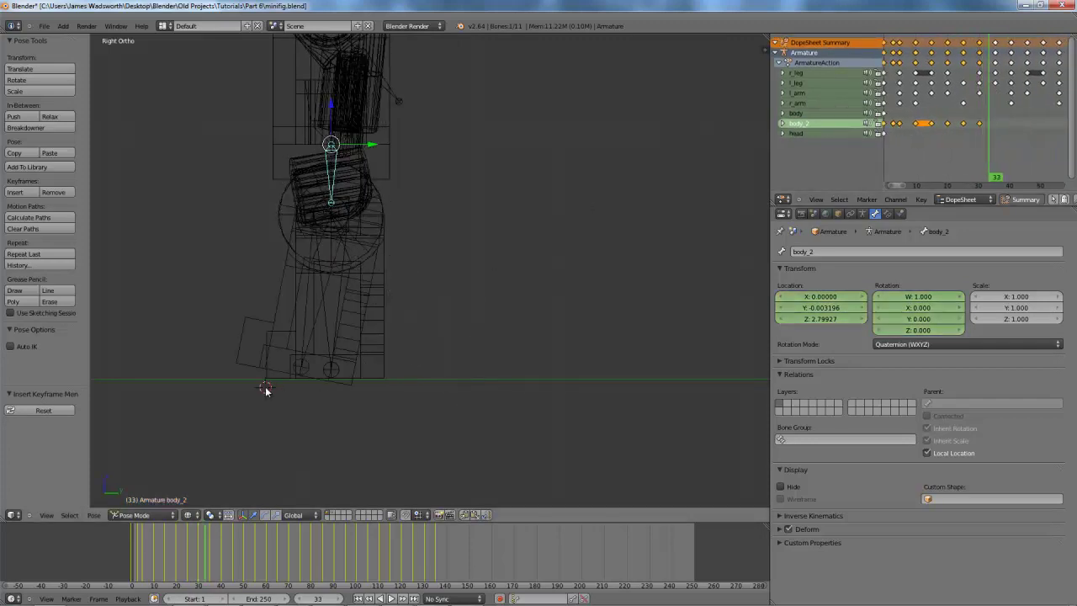
{"action": "key", "text": "i"}
{"action": "left_click", "coordinate": [266, 389]}
At frame 40, move body_2 forward until the standing foot's toe meets the 3D cursor and insert a LocRot keyframe.
{"action": "key", "text": "Right"}
{"action": "key", "text": "Right"}
{"action": "key", "text": "Right"}
{"action": "key", "text": "Right"}
{"action": "key", "text": "Right"}
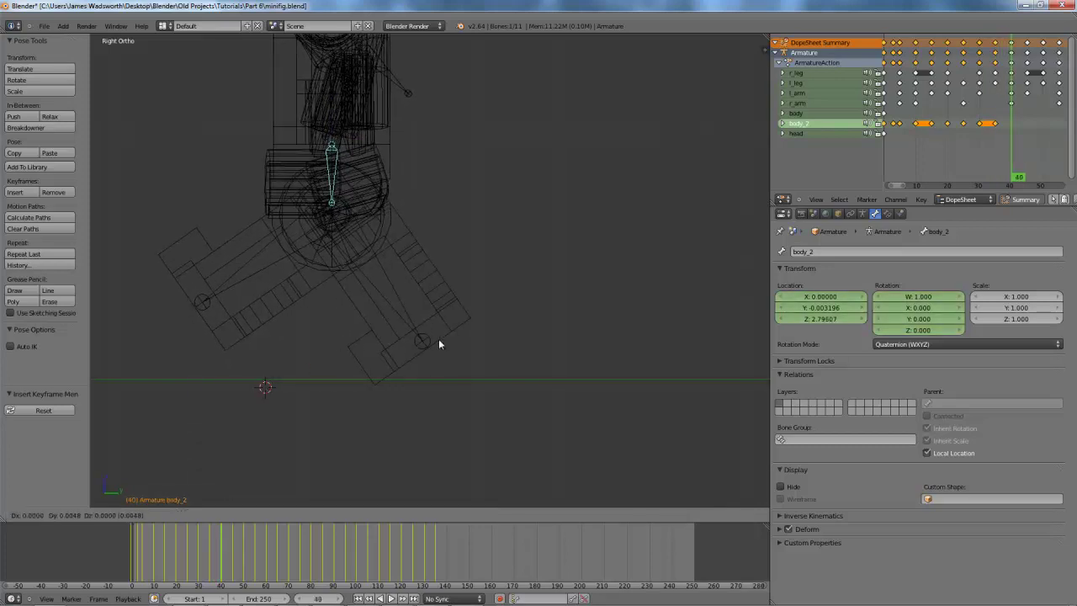
{"action": "key", "text": "g"}
{"action": "left_click", "coordinate": [331, 338]}
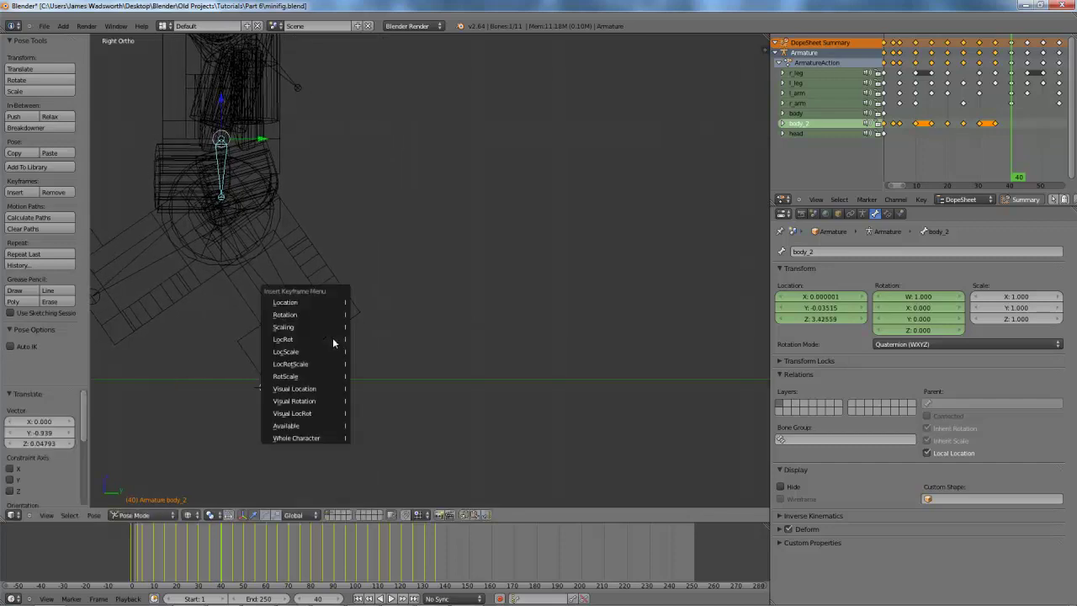
{"action": "key", "text": "i"}
{"action": "left_click", "coordinate": [333, 337]}
Place the 3D cursor on the ground at the front foot's heel at frame 40.
{"action": "middle_click_drag", "start_coordinate": [333, 335], "coordinate": [463, 326], "text": "shift"}
{"action": "key", "text": "Right"}
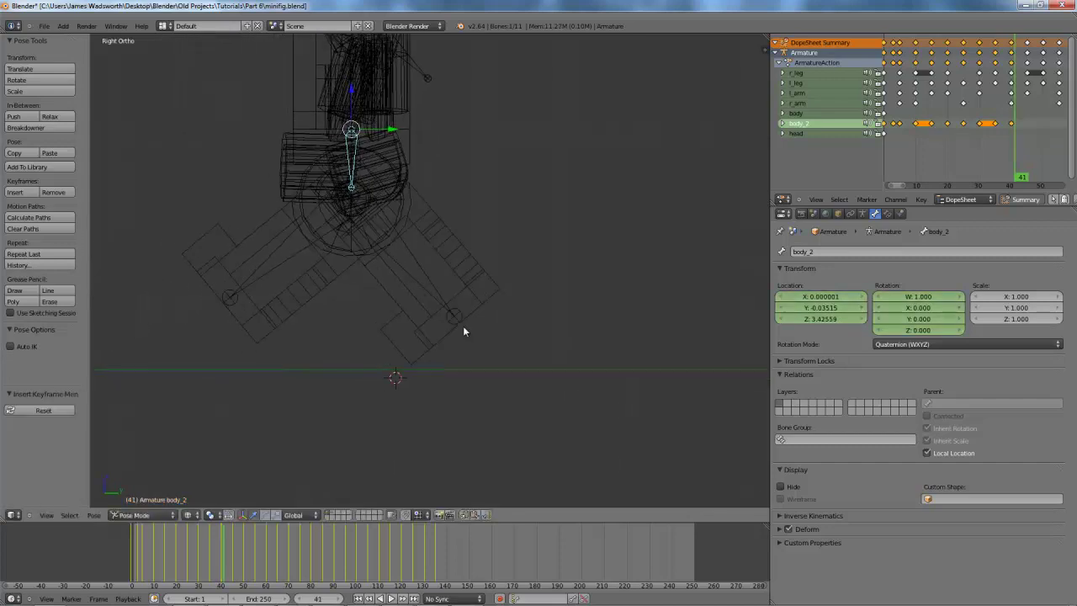
{"action": "key", "text": "Left"}
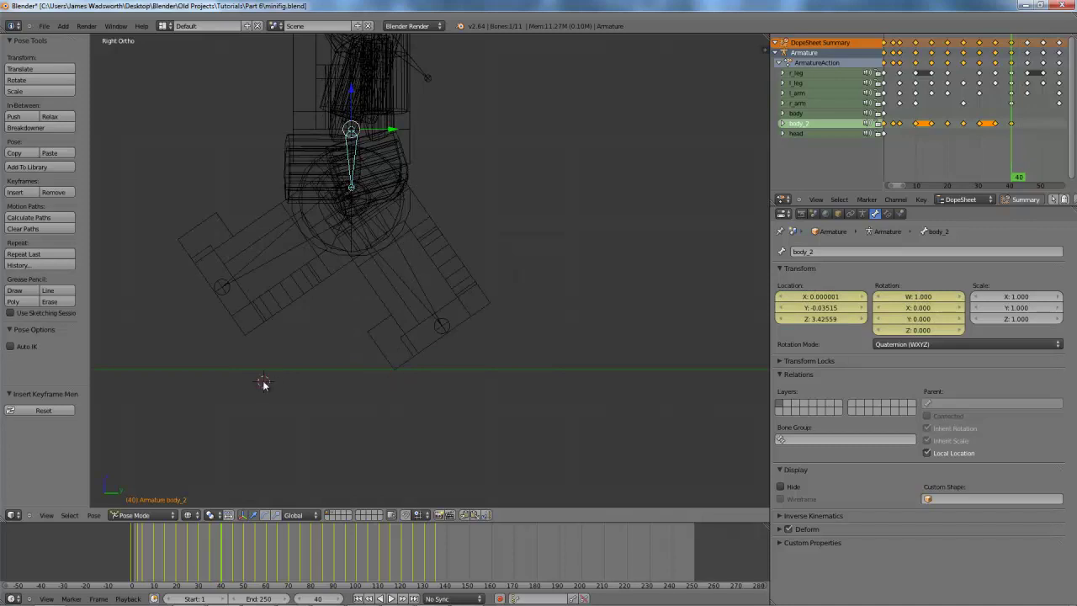
At frame 45, move body_2 forward until the standing foot's heel meets the 3D cursor and insert a LocRot keyframe.
{"action": "key", "text": "Right"}
{"action": "key", "text": "Right"}
{"action": "key", "text": "Right"}
{"action": "key", "text": "Right"}
{"action": "key", "text": "Right"}
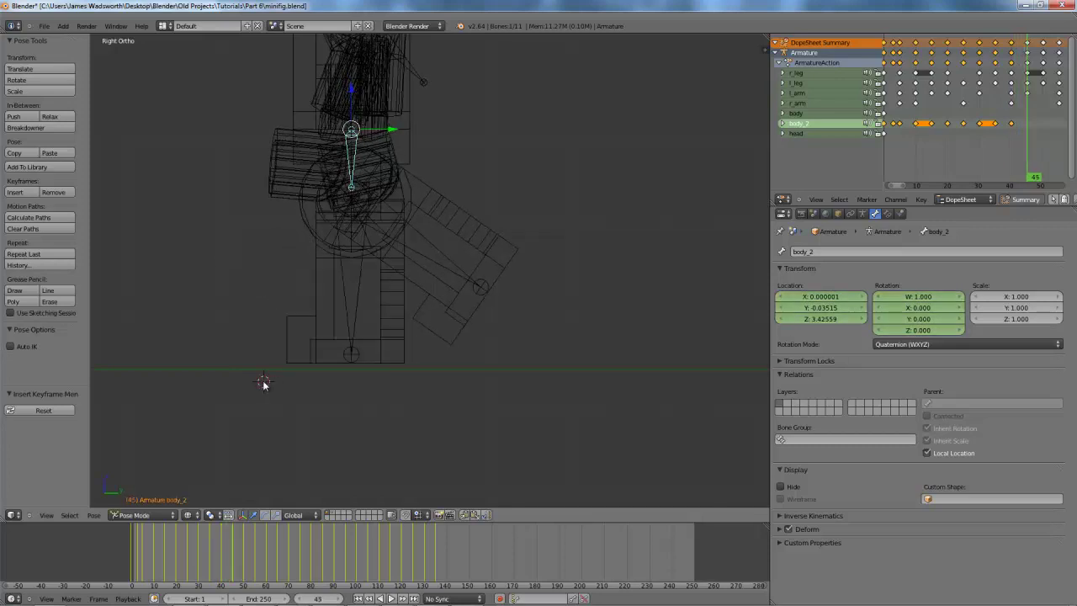
{"action": "key", "text": "g"}
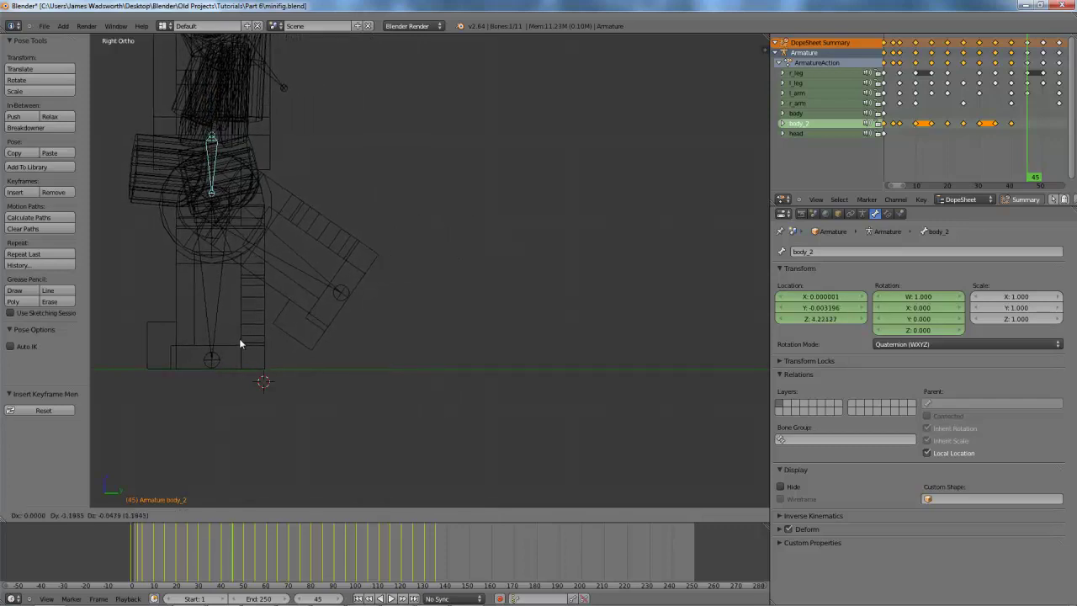
{"action": "left_click", "coordinate": [239, 340]}
{"action": "key", "text": "i"}
{"action": "left_click", "coordinate": [244, 342]}
In shaded camera view, step back to frame 1 and forward to frame 50 to check the walk's motion.
{"action": "key", "text": "KP_0"}
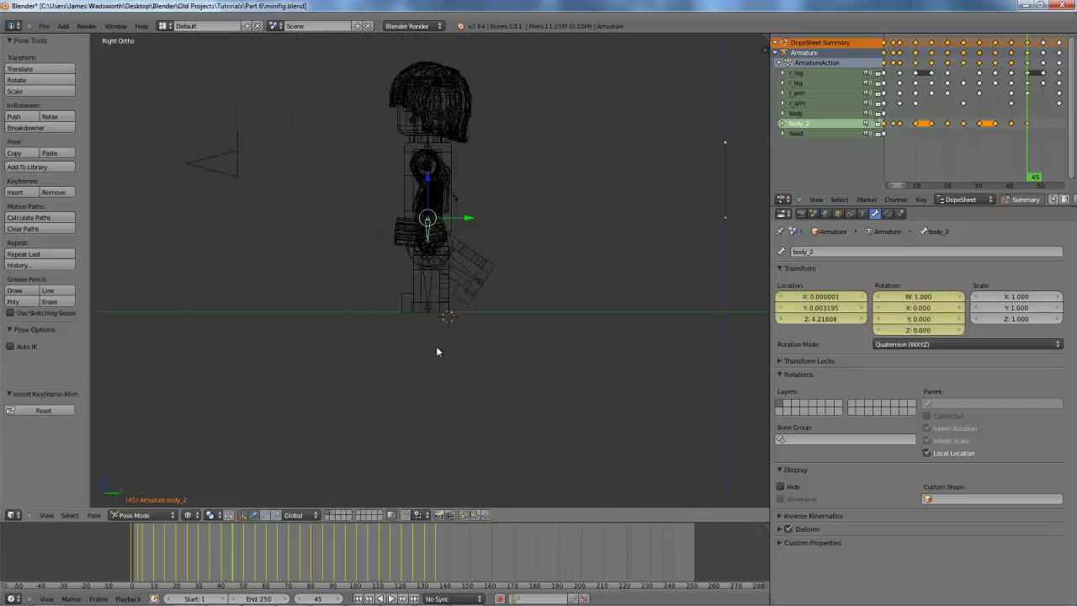
{"action": "key", "text": "z"}
{"action": "key", "text": "Left"}
{"action": "key", "text": "Left"}
{"action": "key", "text": "Left"}
{"action": "key", "text": "Left"}
{"action": "key", "text": "Left"}
{"action": "key", "text": "Left"}
{"action": "key", "text": "Left"}
{"action": "key", "text": "Left"}
{"action": "key", "text": "Left"}
{"action": "key", "text": "Left"}
{"action": "key", "text": "Left"}
{"action": "key", "text": "Left"}
{"action": "key", "text": "Left"}
{"action": "key", "text": "Left"}
{"action": "key", "text": "Left"}
{"action": "key", "text": "Left"}
{"action": "key", "text": "Left"}
{"action": "key", "text": "Left"}
{"action": "key", "text": "Left"}
{"action": "key", "text": "Left"}
{"action": "key", "text": "Left"}
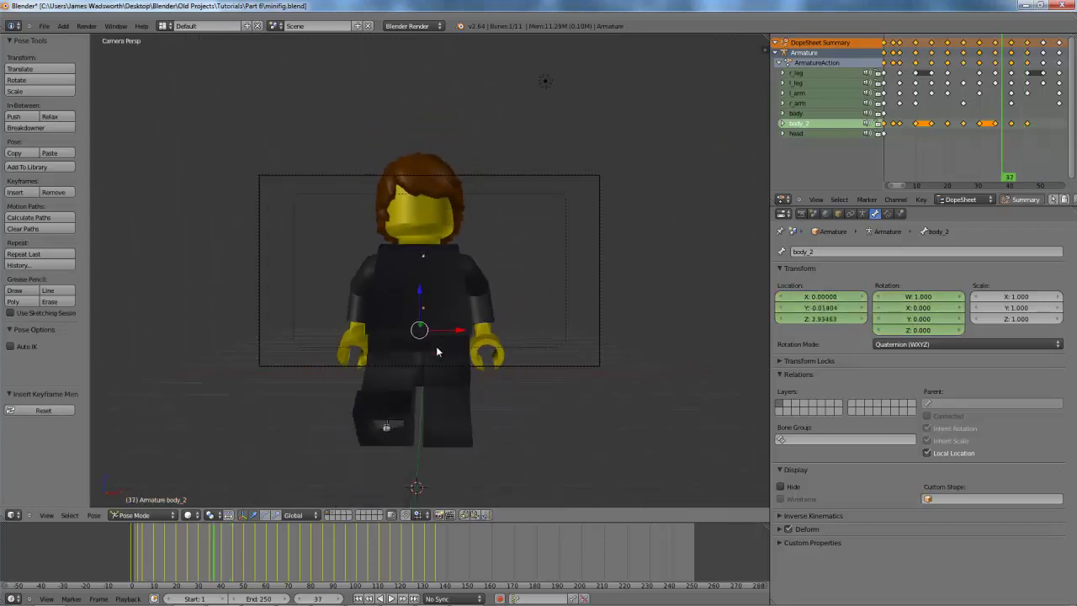
{"action": "key", "text": "Right"}
{"action": "key", "text": "Right"}
{"action": "key", "text": "Right"}
{"action": "key", "text": "Right"}
{"action": "key", "text": "Right"}
{"action": "key", "text": "Right"}
{"action": "key", "text": "Right"}
{"action": "key", "text": "Right"}
{"action": "key", "text": "Right"}
{"action": "key", "text": "Right"}
{"action": "key", "text": "Right"}
{"action": "key", "text": "Right"}
{"action": "key", "text": "Right"}
{"action": "key", "text": "Right"}
{"action": "key", "text": "Right"}
{"action": "key", "text": "Right"}
{"action": "key", "text": "Right"}
{"action": "key", "text": "Right"}
{"action": "key", "text": "Right"}
{"action": "key", "text": "Right"}
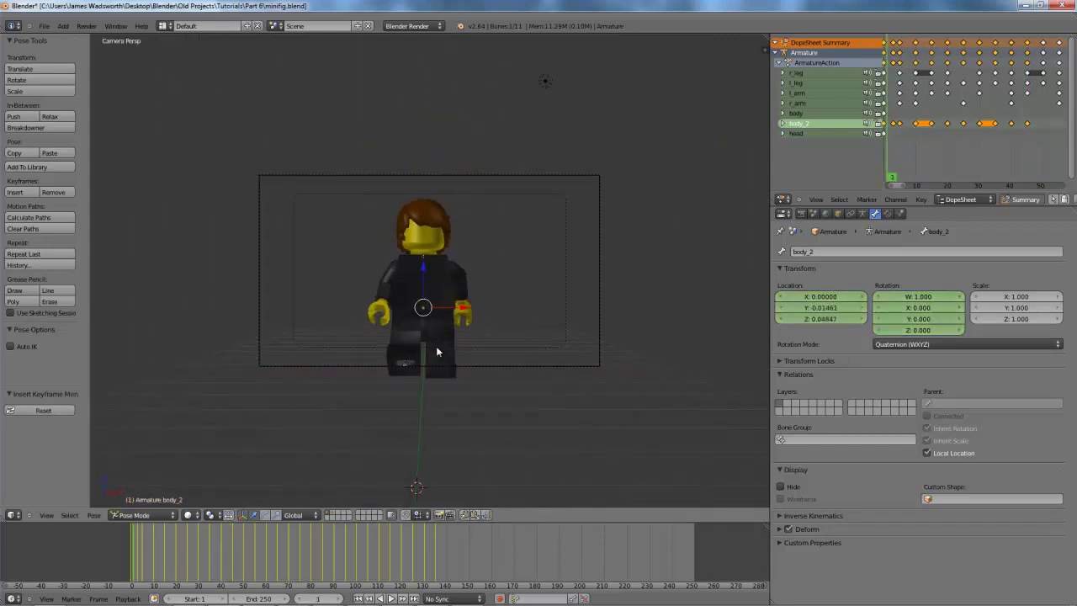
{"action": "key", "text": "Right"}
{"action": "key", "text": "Right"}
{"action": "key", "text": "Right"}
{"action": "key", "text": "Right"}
{"action": "key", "text": "Right"}
{"action": "key", "text": "Right"}
{"action": "key", "text": "Right"}
{"action": "key", "text": "Right"}
{"action": "key", "text": "Right"}
{"action": "key", "text": "Right"}
{"action": "key", "text": "Right"}
{"action": "key", "text": "Right"}
{"action": "key", "text": "Right"}
{"action": "key", "text": "Right"}
{"action": "key", "text": "Right"}
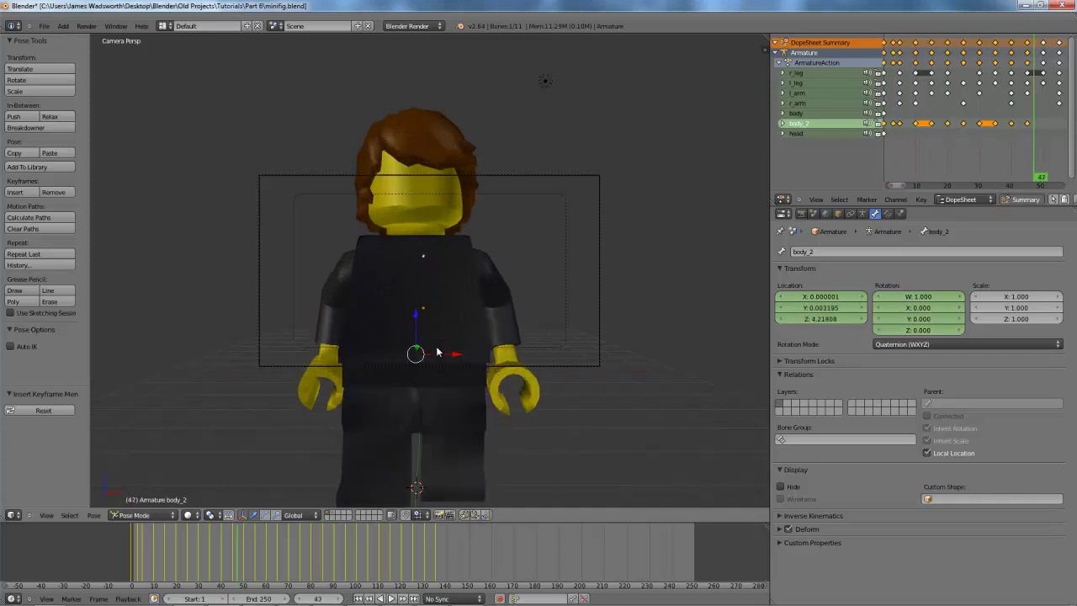
{"action": "key", "text": "Right"}
{"action": "key", "text": "Right"}
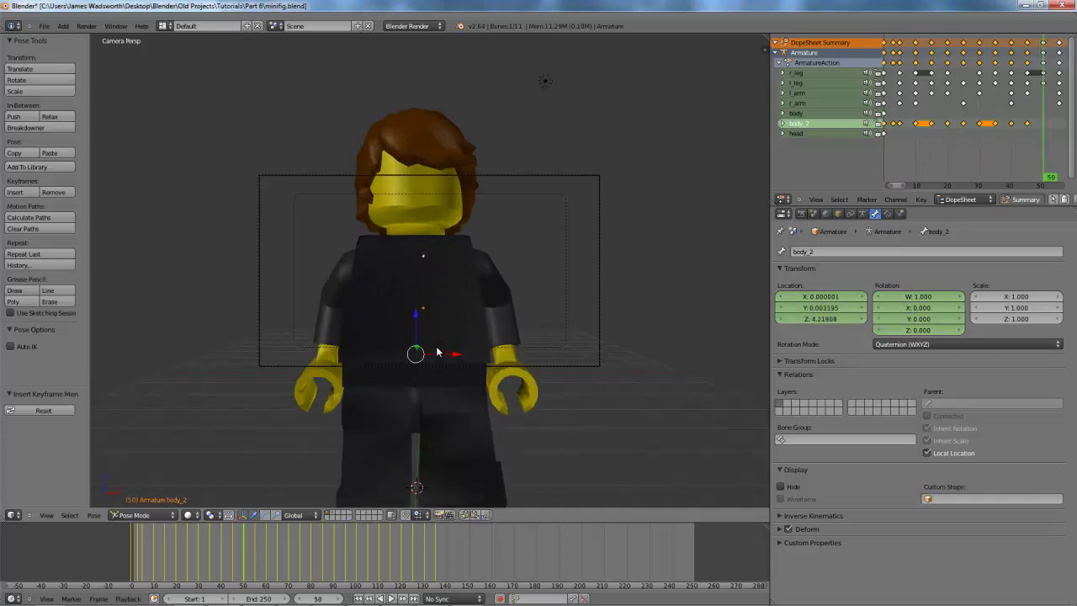
Deselect all bones and return to frame 0 in the wireframe right side view, with the whole figure in sight.
{"action": "key", "text": "KP_3"}
{"action": "scroll", "coordinate": [436, 345], "scroll_direction": "up", "scroll_amount": 5}
{"action": "key", "text": "z"}
{"action": "scroll", "coordinate": [373, 367], "scroll_direction": "down", "scroll_amount": 4}
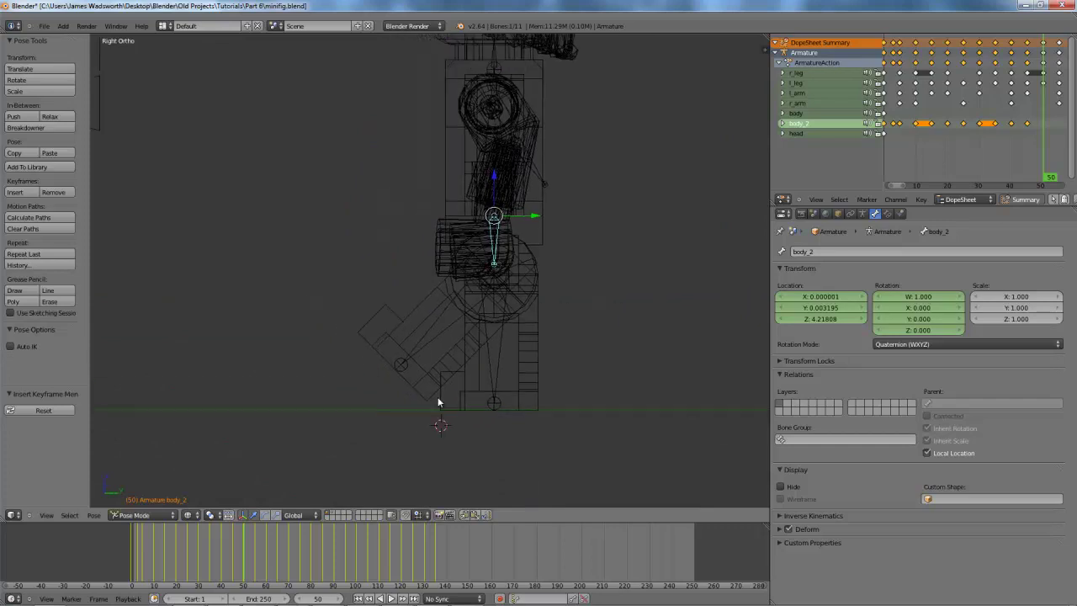
{"action": "key", "text": "a"}
{"action": "key", "text": "a"}
{"action": "middle_click_drag", "start_coordinate": [317, 273], "coordinate": [374, 327], "text": "shift"}
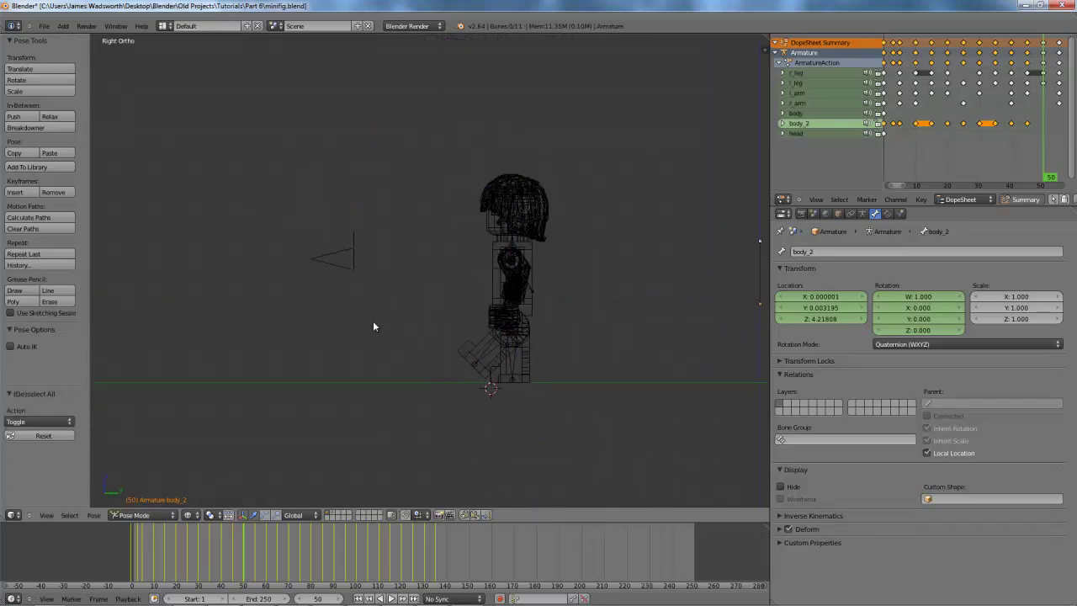
{"action": "key", "text": "shift+alt+a"}
{"action": "key", "text": "Left"}
{"action": "key", "text": "Left"}
{"action": "key", "text": "Left"}
{"action": "key", "text": "Left"}
{"action": "key", "text": "Left"}
{"action": "key", "text": "Left"}
{"action": "key", "text": "Left"}
{"action": "key", "text": "Left"}
{"action": "key", "text": "Left"}
{"action": "key", "text": "Left"}
{"action": "key", "text": "Left"}
{"action": "key", "text": "Left"}
{"action": "key", "text": "Left"}
{"action": "key", "text": "Left"}
{"action": "key", "text": "Left"}
{"action": "key", "text": "Left"}
{"action": "key", "text": "Left"}
{"action": "key", "text": "Left"}
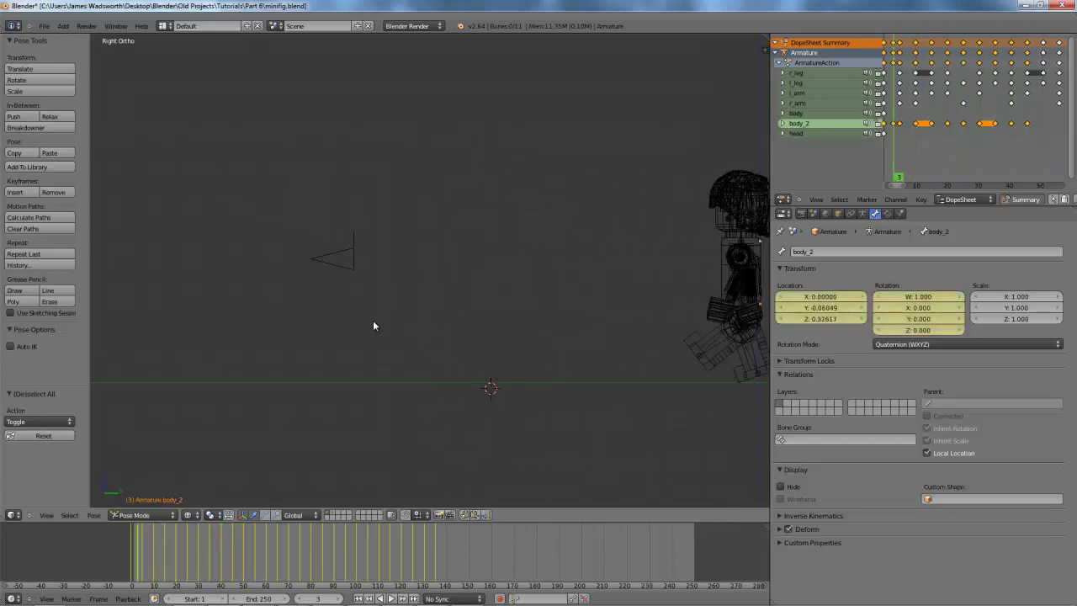
{"action": "middle_click_drag", "start_coordinate": [553, 281], "coordinate": [296, 271], "text": "shift"}
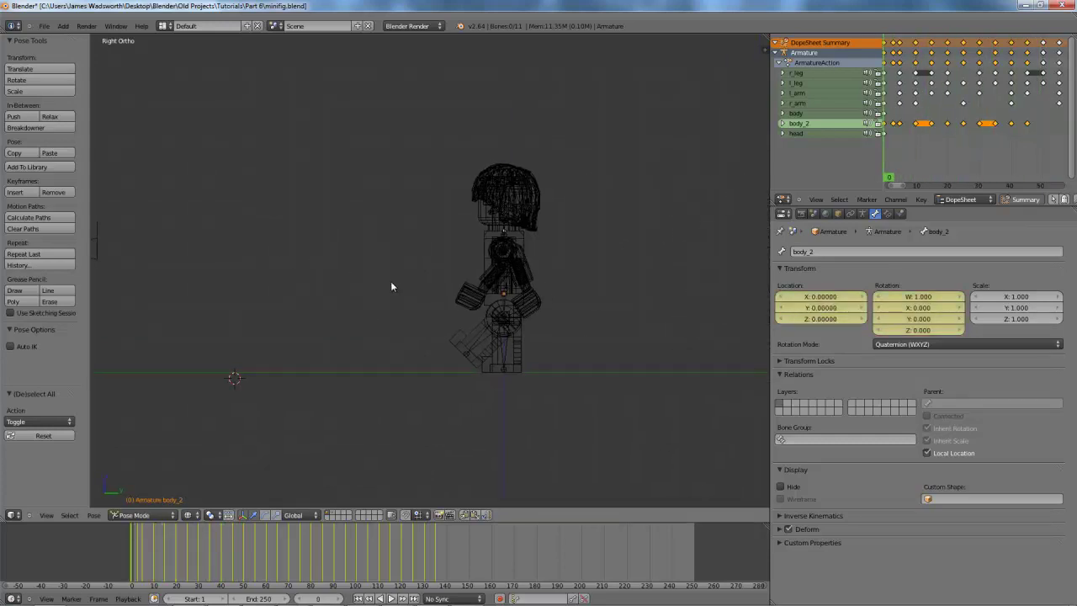
Play the walk from frame 0 in wireframe and in solid shading, and inspect the figure from several angles.
{"action": "key", "text": "alt+a"}
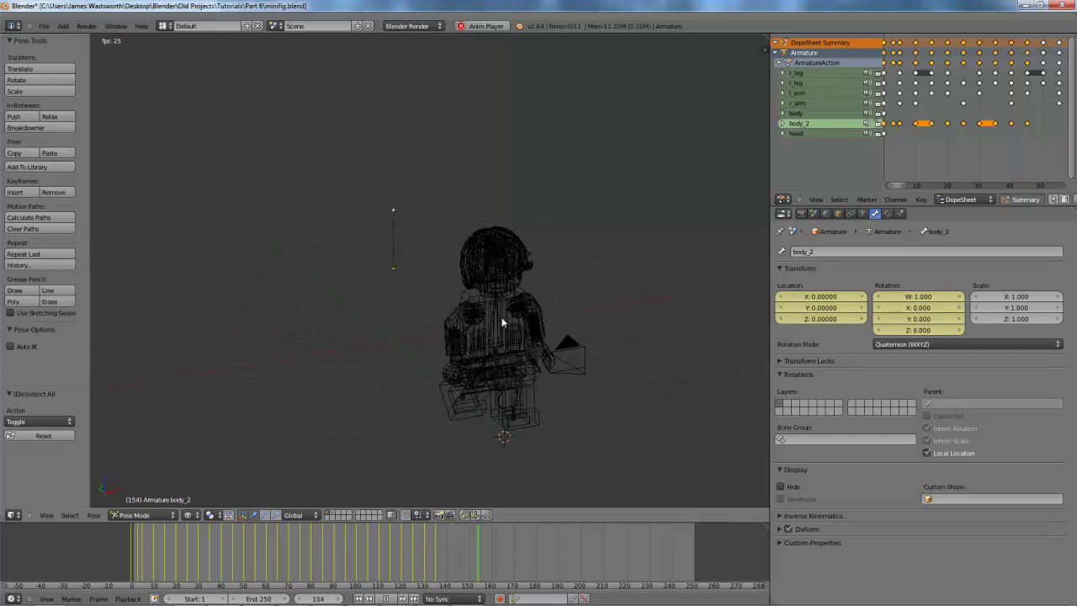
{"action": "key", "text": "Escape"}
{"action": "key", "text": "z"}
{"action": "mouse_move", "coordinate": [465, 306]}
{"action": "middle_mouse_down"}
{"action": "mouse_move", "coordinate": [487, 340]}
{"action": "mouse_move", "coordinate": [506, 330]}
{"action": "middle_mouse_up"}
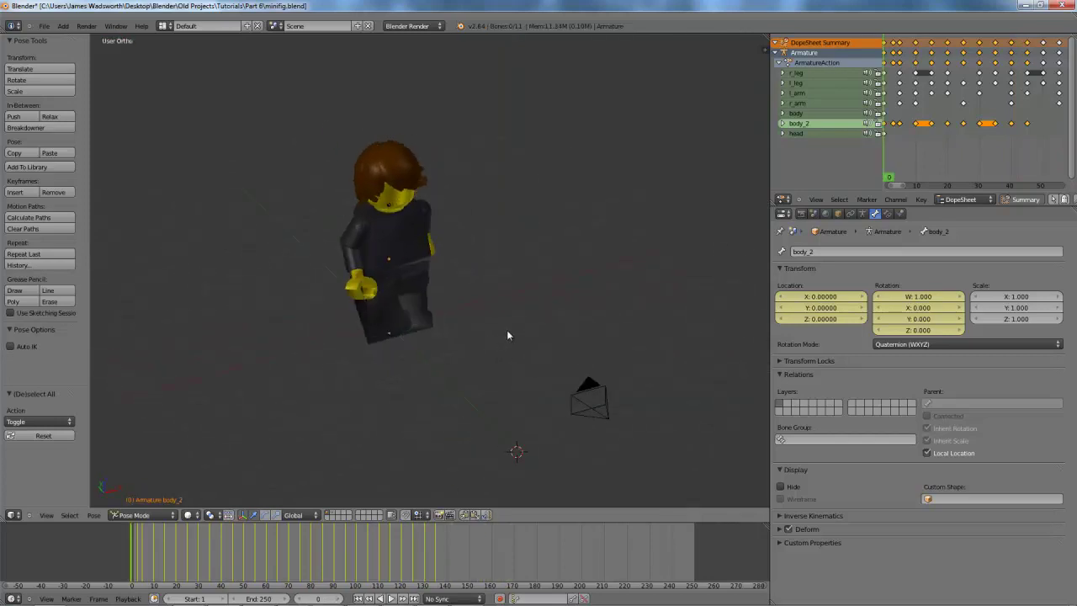
{"action": "key", "text": "alt+a"}
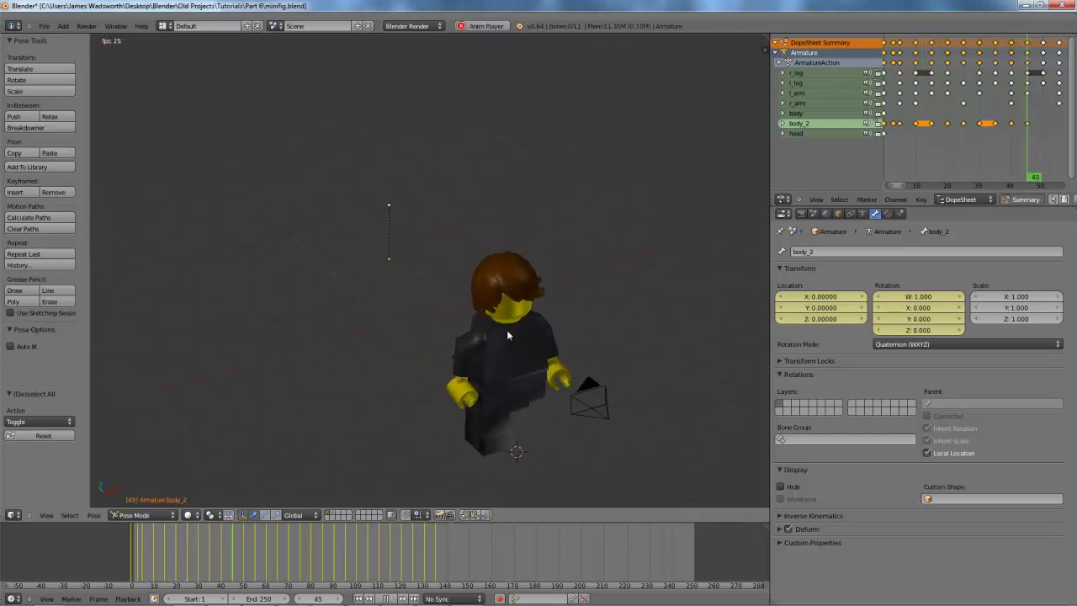
{"action": "key", "text": "Escape"}
{"action": "middle_click_drag", "start_coordinate": [506, 330], "coordinate": [682, 378]}
{"action": "middle_click_drag", "start_coordinate": [672, 315], "coordinate": [495, 428]}
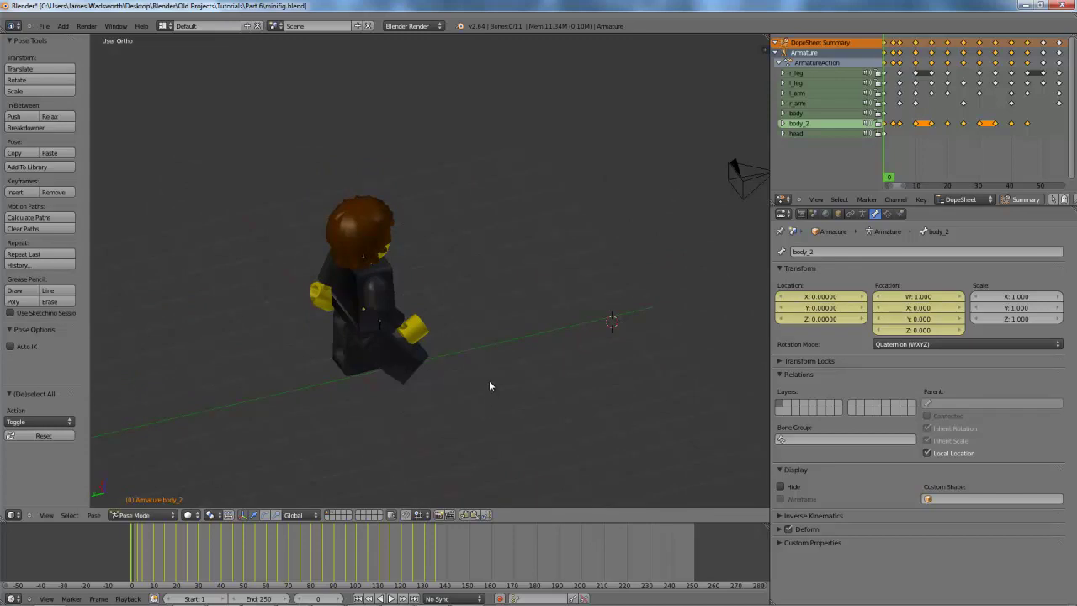
{"action": "middle_click_drag", "start_coordinate": [489, 380], "coordinate": [461, 337]}
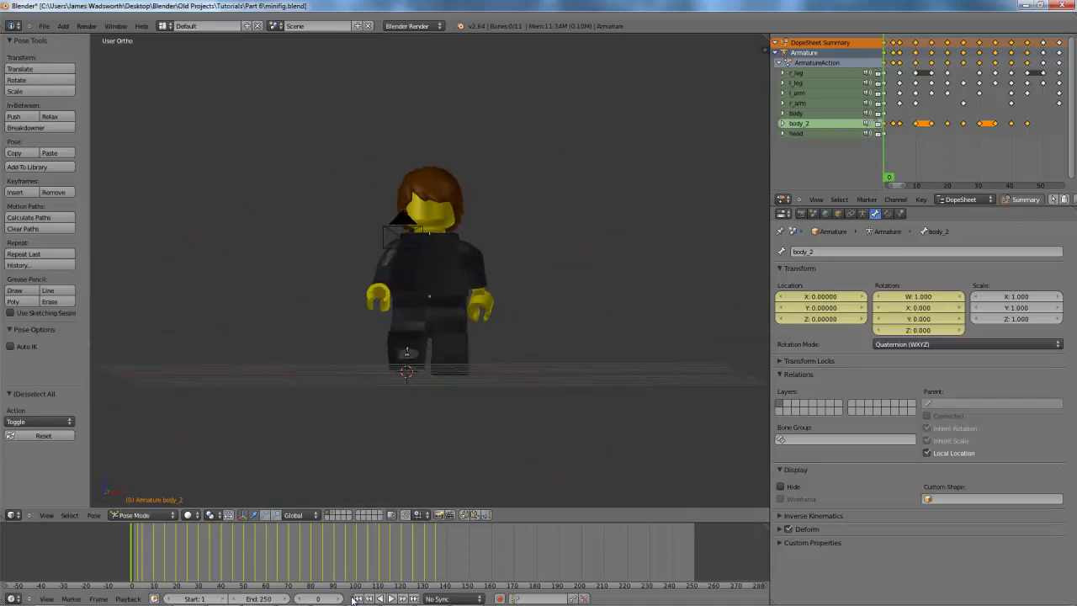